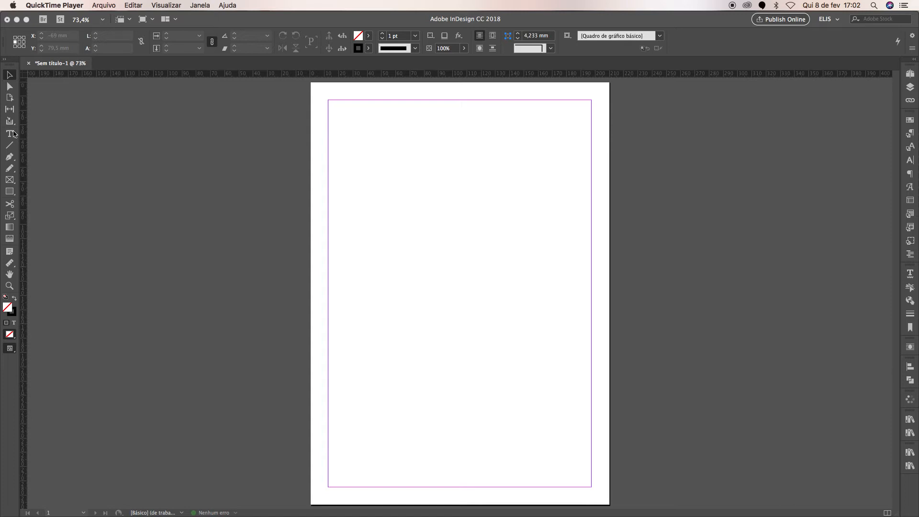
# Draw a text frame about 184.6 mm wide and 160.3 mm high from the upper margin corner across the full margin width.
pyautogui.click(11, 136)
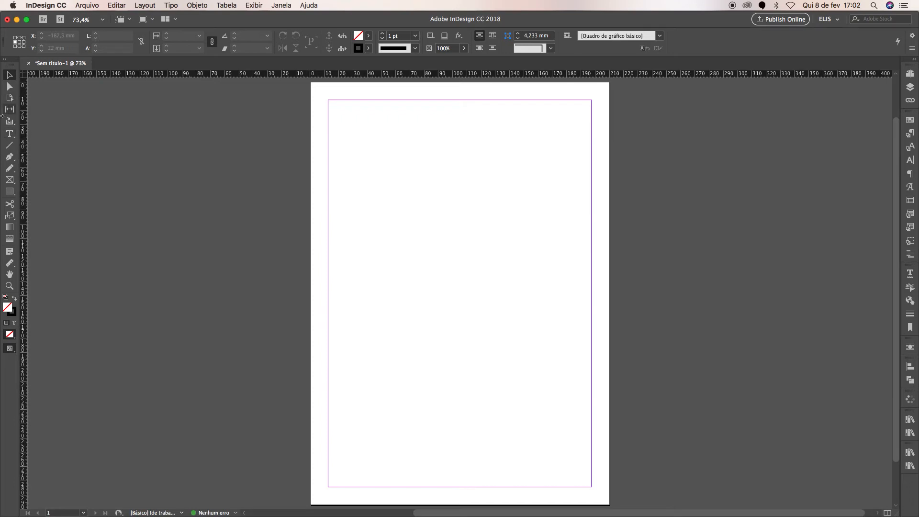
pyautogui.click(10, 136)
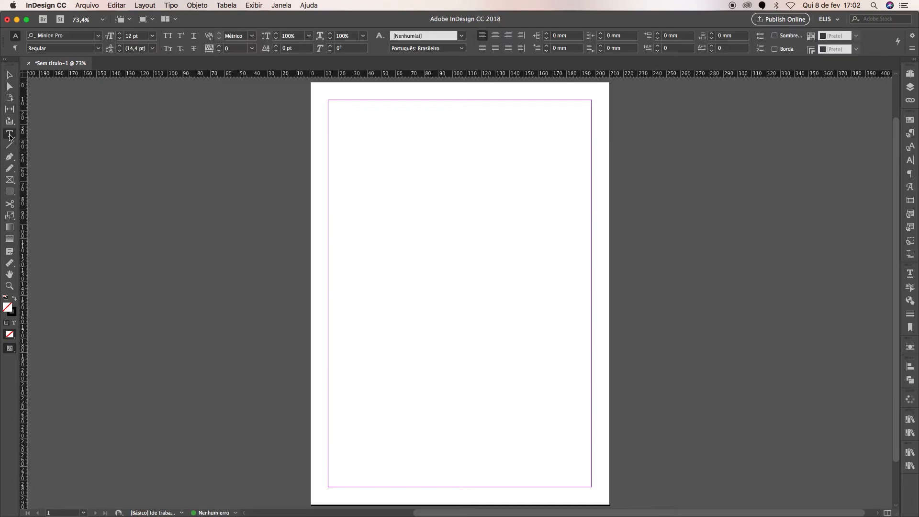
pyautogui.moveTo(329, 100)
pyautogui.mouseDown()
pyautogui.moveTo(546, 242)
pyautogui.moveTo(598, 286)
pyautogui.moveTo(594, 328)
pyautogui.mouseUp()
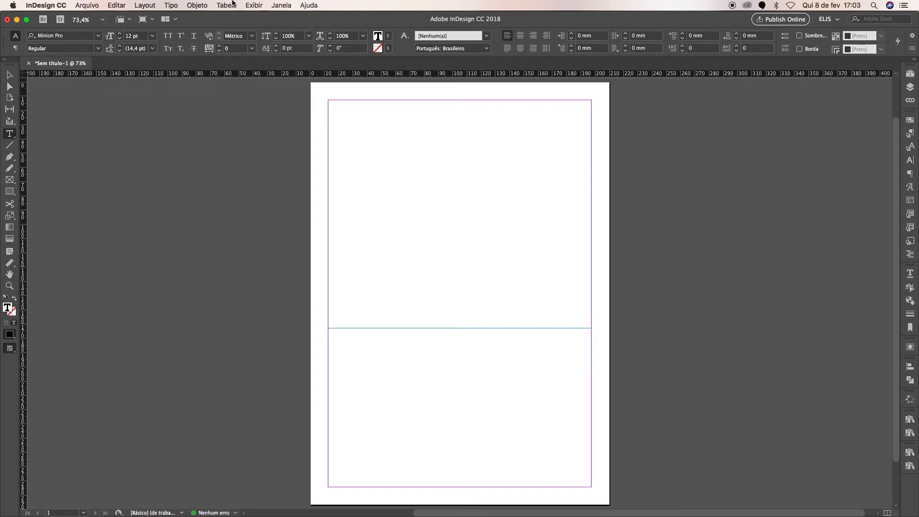
# Insert a table with 5 body rows, 4 columns, no header or footer rows and the [Tabela básica] style in the text frame.
pyautogui.click(226, 5)
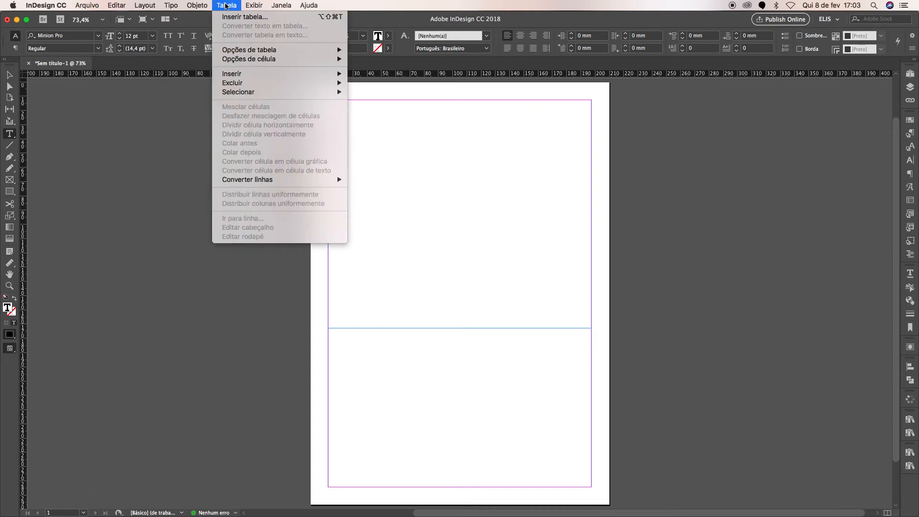
pyautogui.click(229, 16)
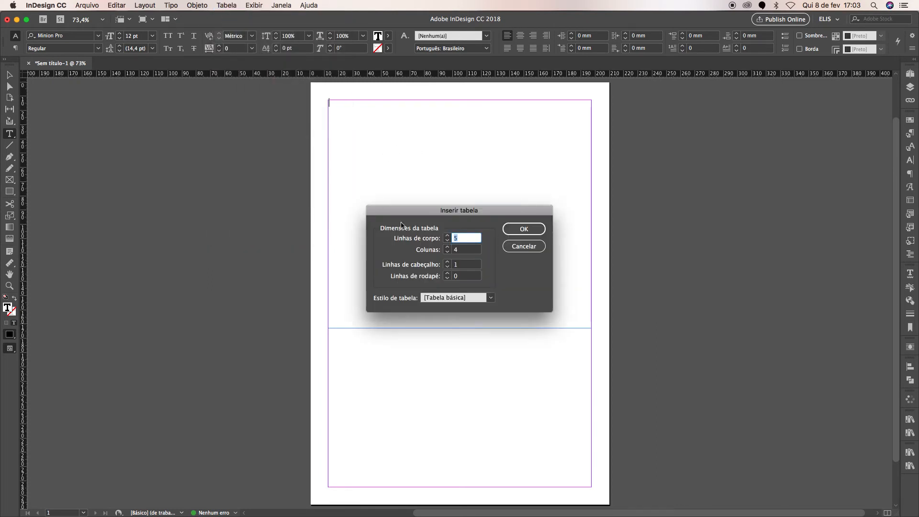
pyautogui.moveTo(477, 212); pyautogui.dragTo(459, 207)
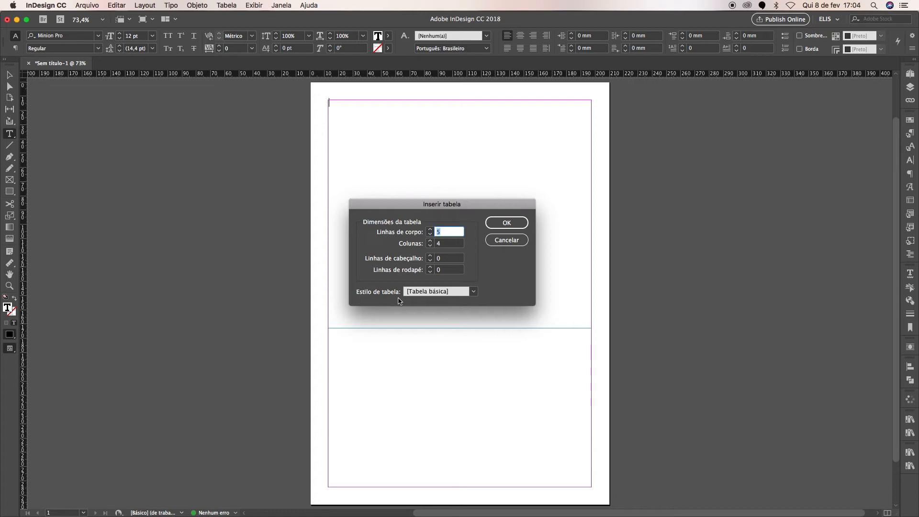
pyautogui.click(425, 293)
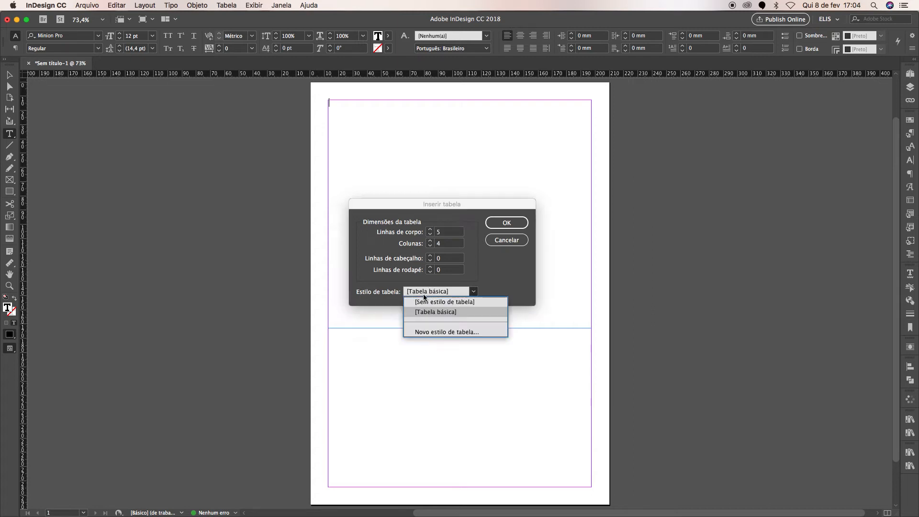
pyautogui.click(424, 296)
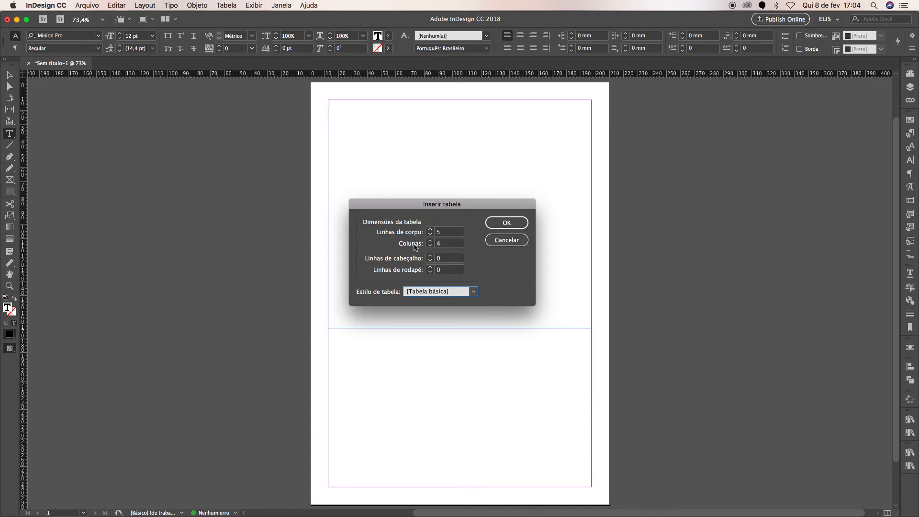
pyautogui.click(507, 223)
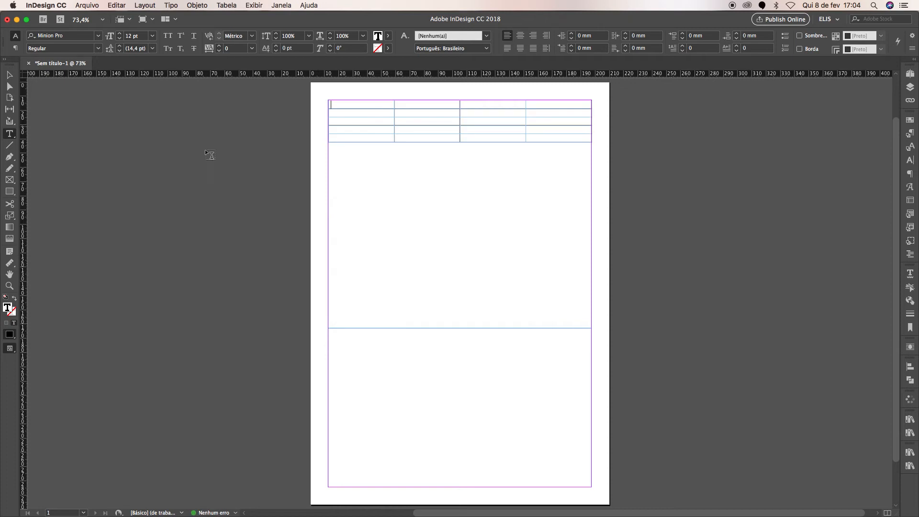
# Inspect the inserted table close up in Preview mode, then return to Normal mode.
pyautogui.click(9, 75)
pyautogui.moveTo(314, 92); pyautogui.dragTo(644, 175)
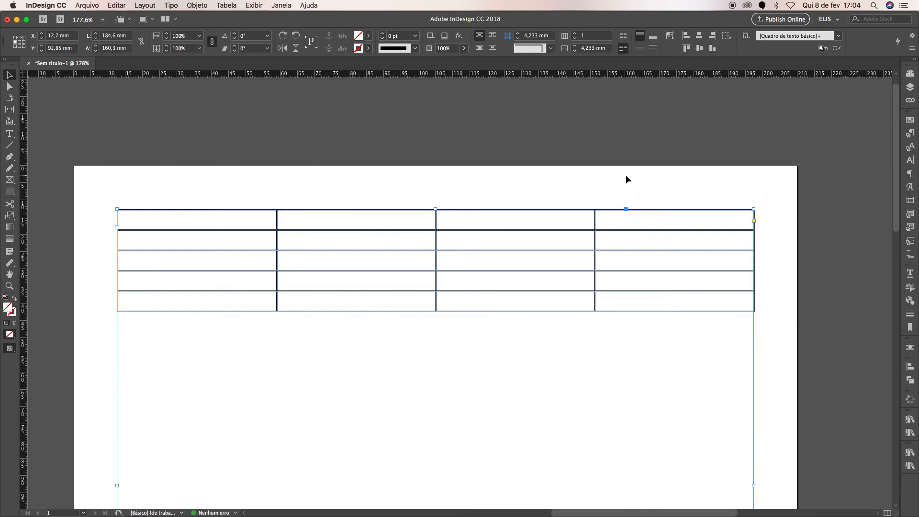
pyautogui.click(626, 176)
pyautogui.press('w')
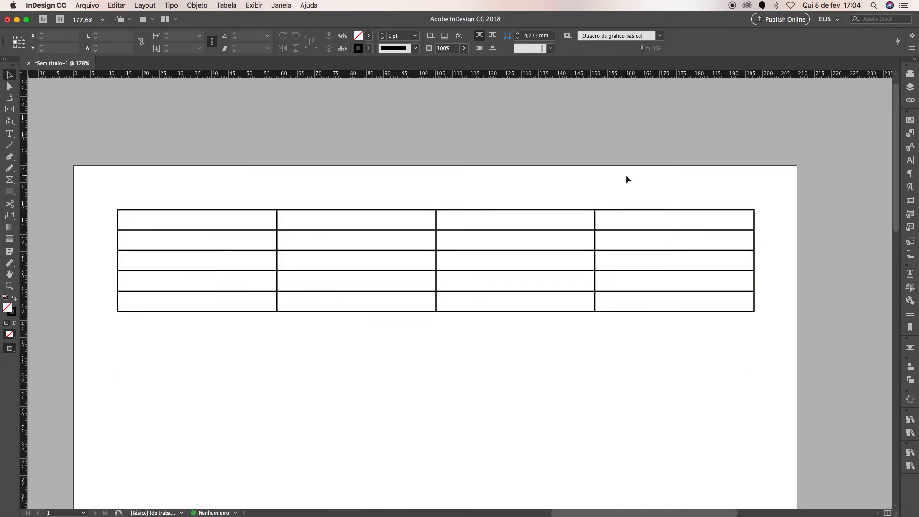
pyautogui.press('w')
# Zoom in on the table area to examine its cells, then zoom out to the whole page at 50%.
pyautogui.press('super+minus')
pyautogui.press('super+minus')
pyautogui.press('super+minus')
pyautogui.press('super+minus')
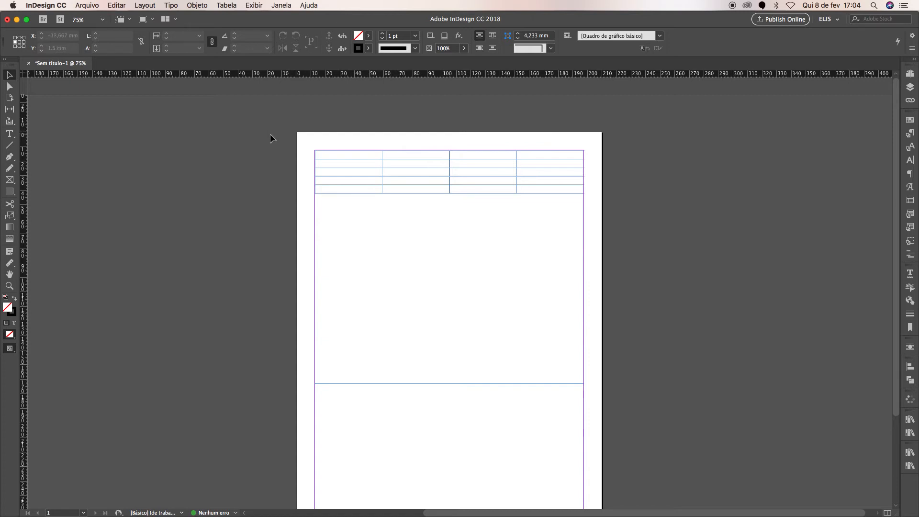
pyautogui.moveTo(270, 138); pyautogui.dragTo(635, 291)
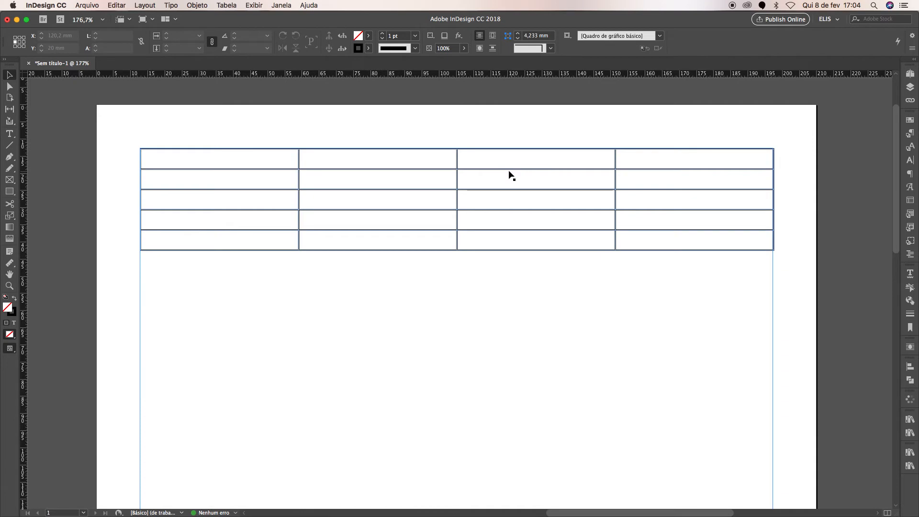
pyautogui.moveTo(134, 123); pyautogui.dragTo(823, 338)
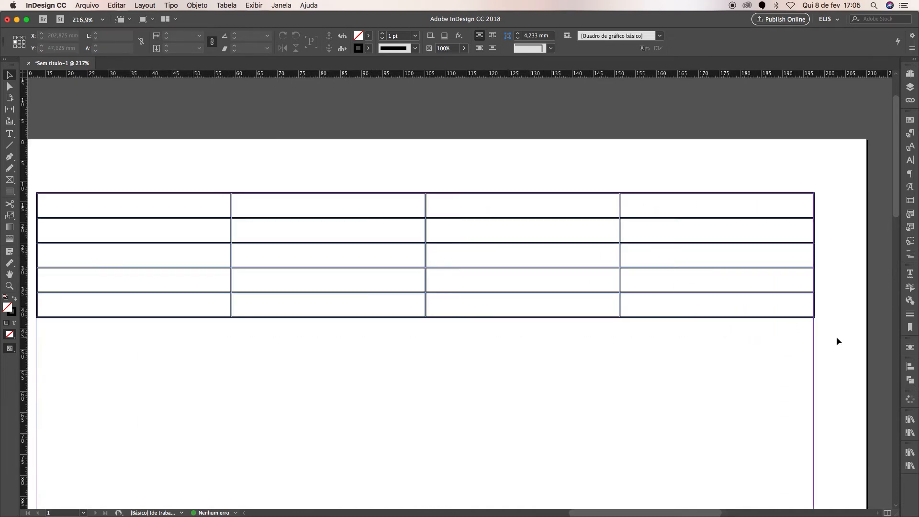
pyautogui.press('super+minus')
pyautogui.press('super+minus')
pyautogui.press('super+minus')
pyautogui.press('super+minus')
pyautogui.press('super+minus')
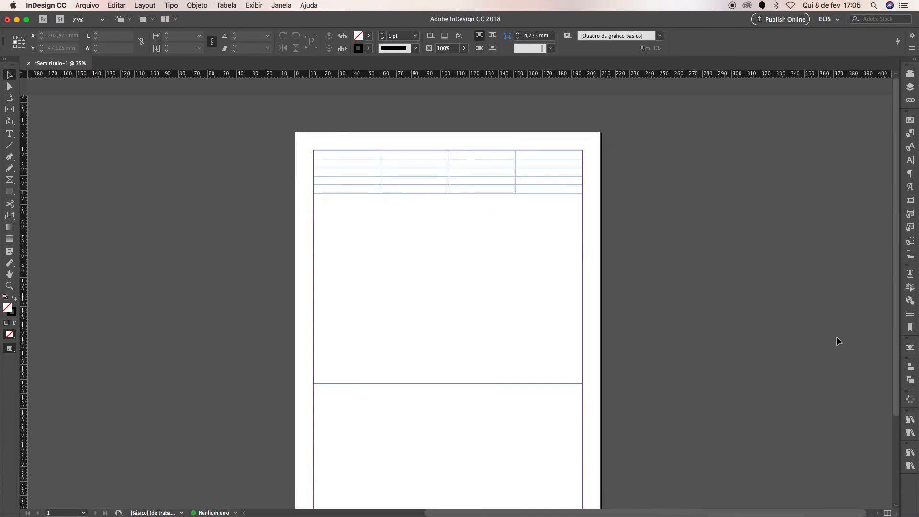
pyautogui.press('super+minus')
pyautogui.press('super+minus')
pyautogui.press('super+minus')
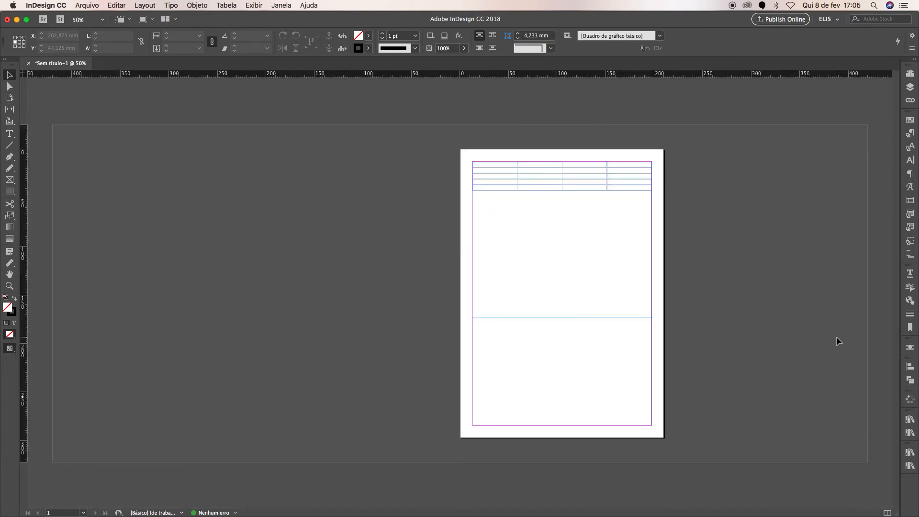
pyautogui.press('super+equal')
pyautogui.press('super+equal')
pyautogui.press('super+equal')
pyautogui.press('super+equal')
pyautogui.press('super+equal')
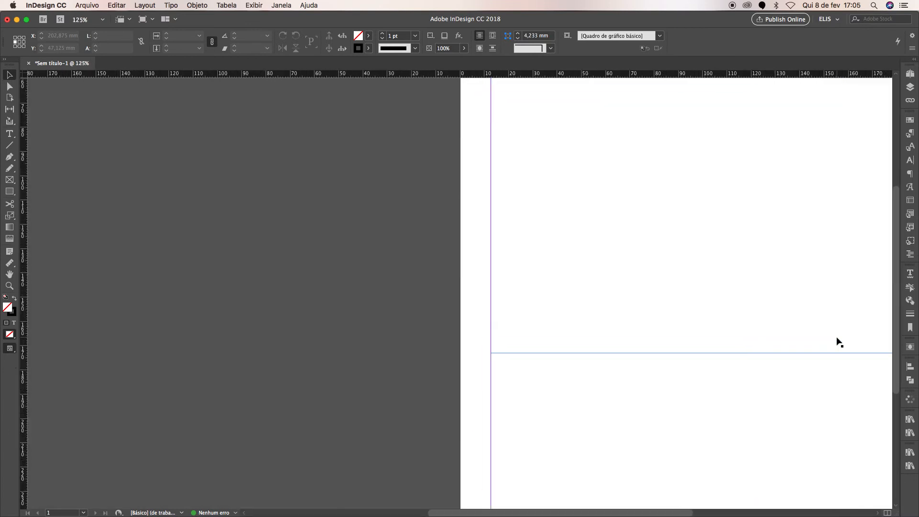
pyautogui.press('super+minus')
pyautogui.press('super+minus')
pyautogui.press('super+minus')
pyautogui.press('super+minus')
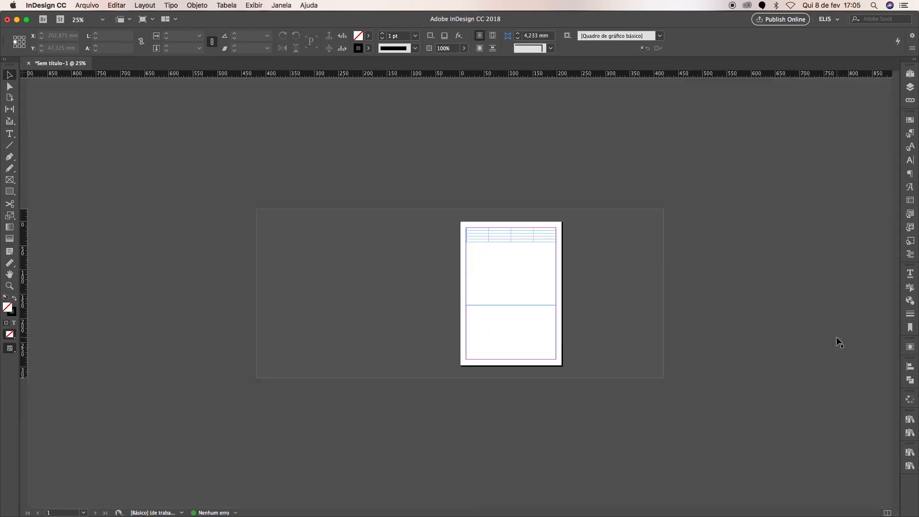
pyautogui.press('super+equal')
pyautogui.press('super+equal')
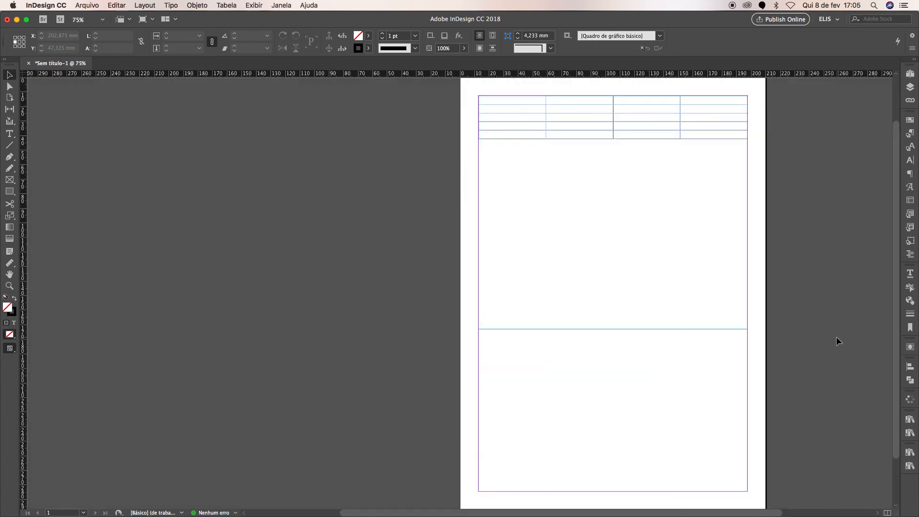
# Fit the whole page in the document window.
pyautogui.press('super+o')
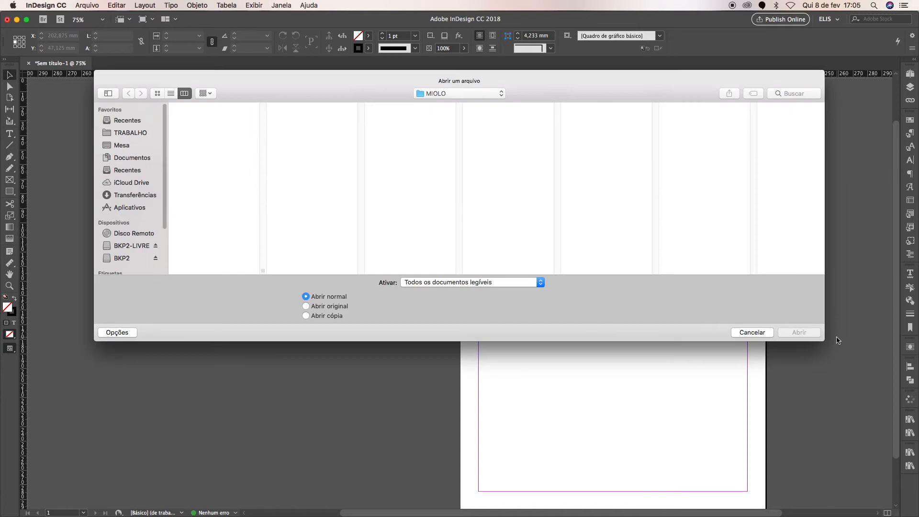
pyautogui.click(762, 332)
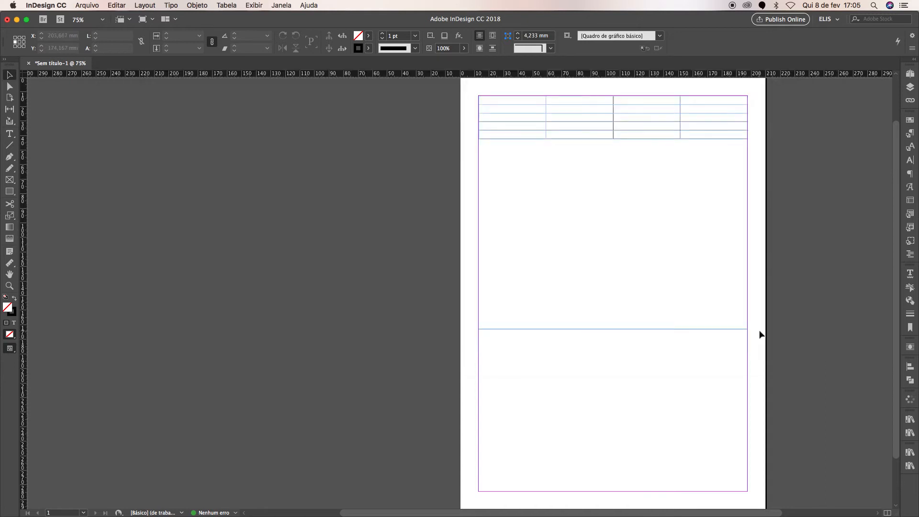
pyautogui.press('super+0')
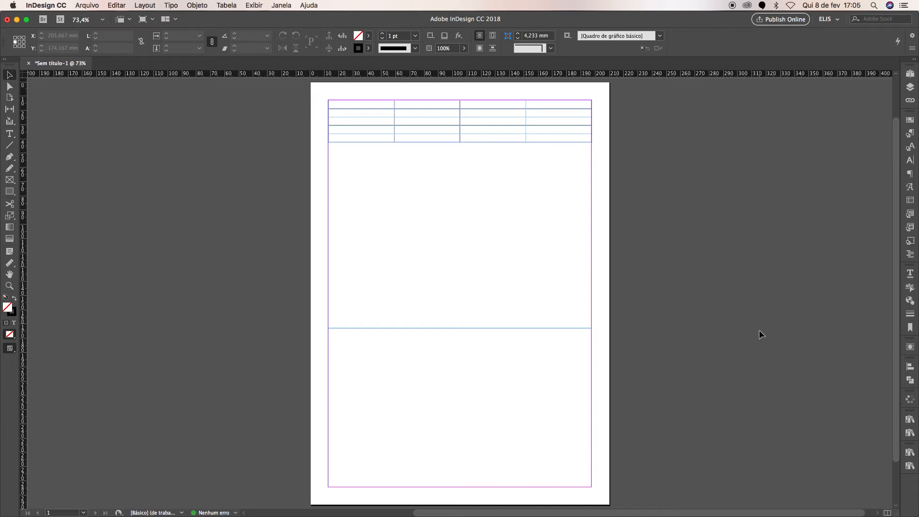
# View the table at 125% and compare its appearance in Preview and Normal screen modes.
pyautogui.press('super+equal')
pyautogui.press('super+equal')
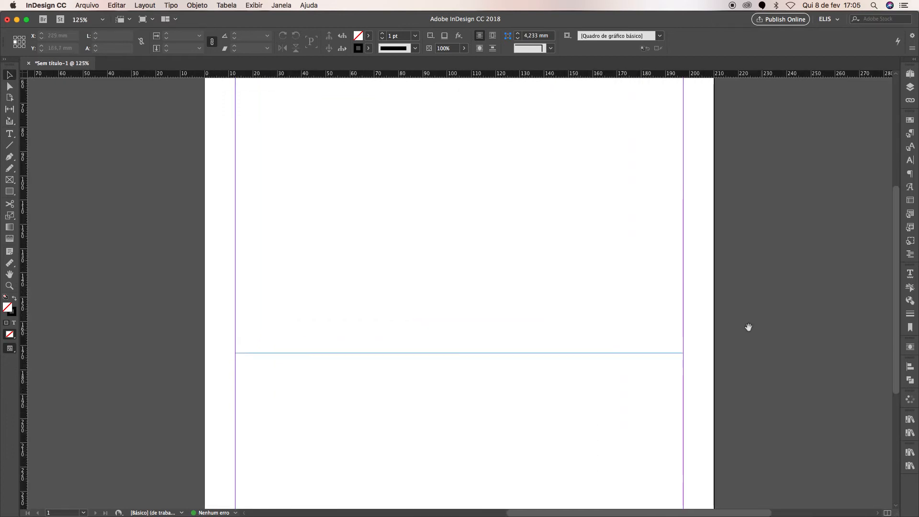
pyautogui.scroll(3, 667, 272)
pyautogui.moveTo(667, 272); pyautogui.dragTo(659, 343)
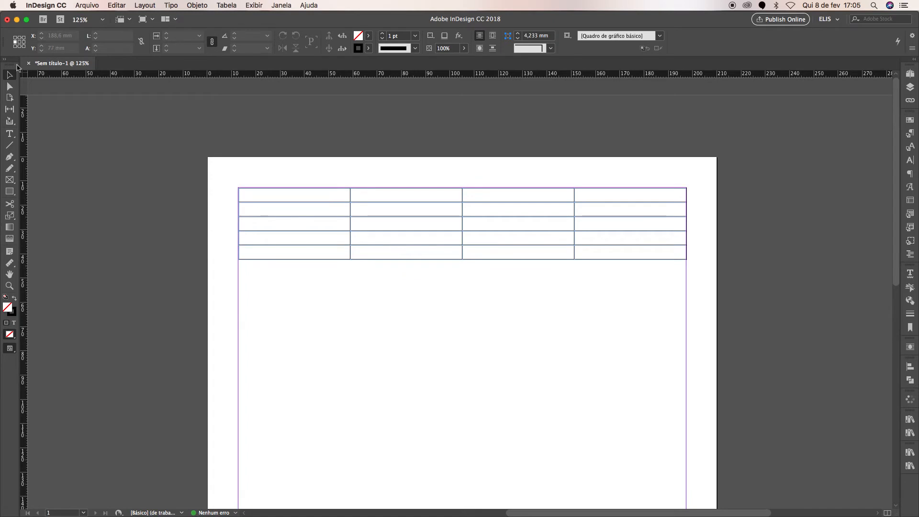
pyautogui.press('w')
pyautogui.press('w')
pyautogui.press('w')
pyautogui.press('w')
pyautogui.press('w')
pyautogui.press('w')
pyautogui.press('w')
pyautogui.press('w')
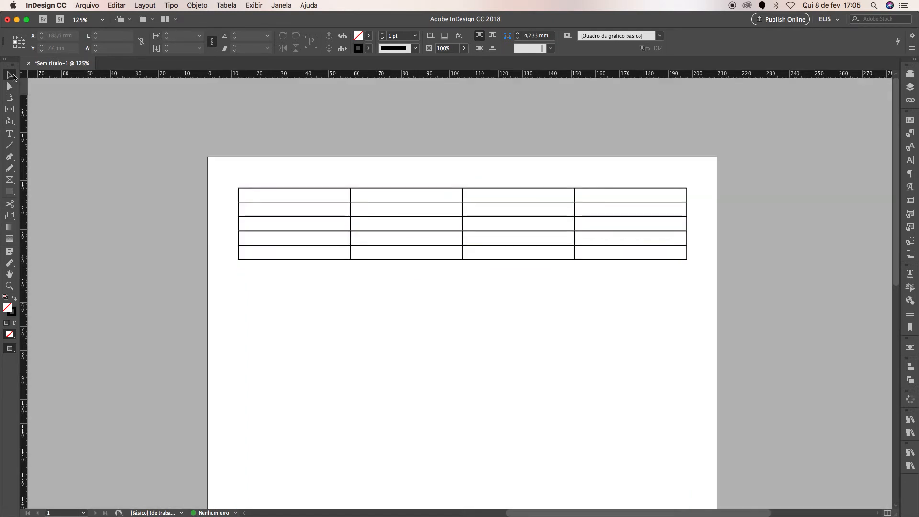
pyautogui.press('w')
pyautogui.press('w')
pyautogui.press('w')
pyautogui.press('w')
pyautogui.press('w')
pyautogui.press('w')
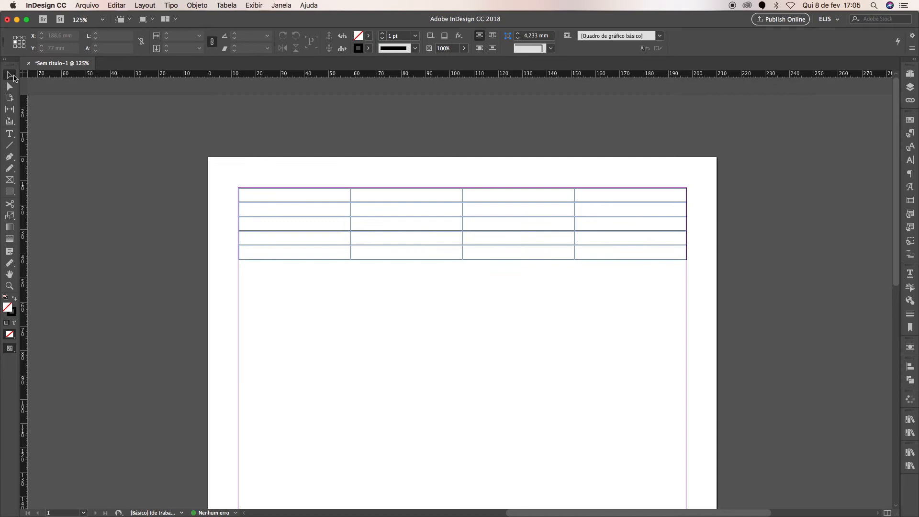
pyautogui.press('w')
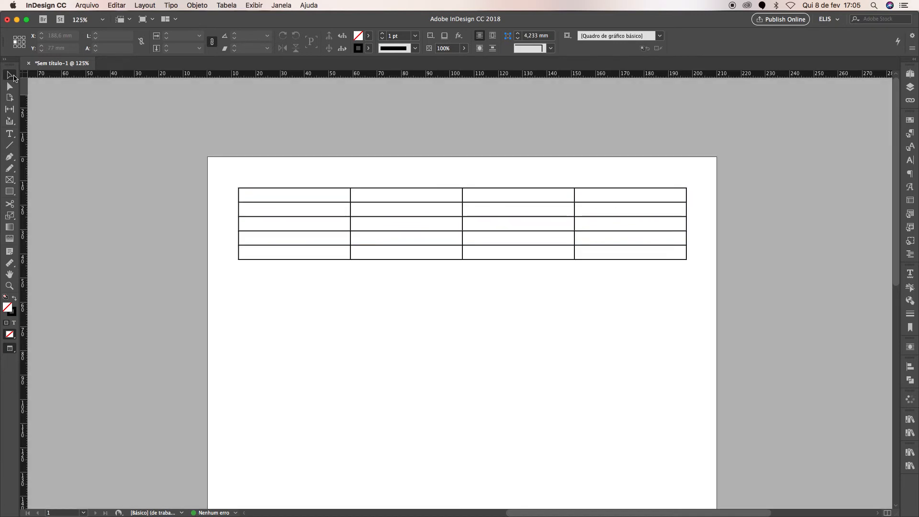
pyautogui.press('w')
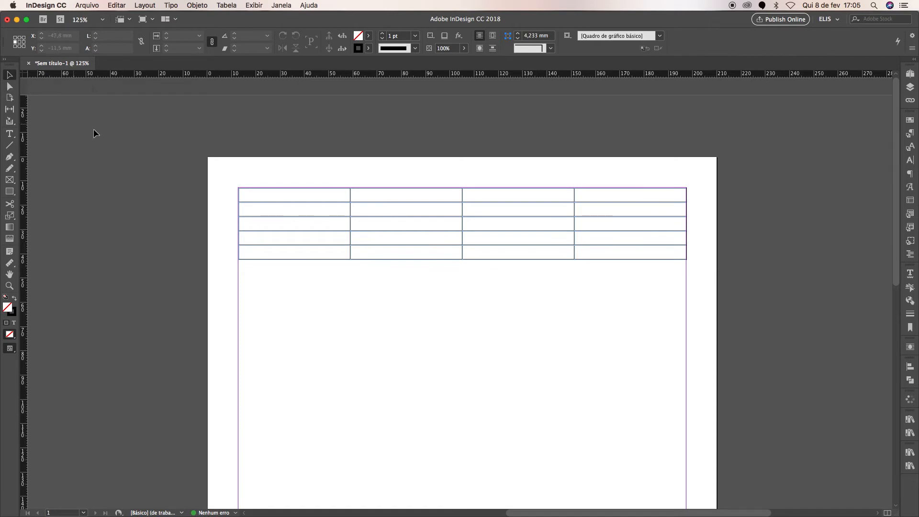
# Enter the letter W in the table's first cell, delete it again and deselect everything.
pyautogui.click(10, 134)
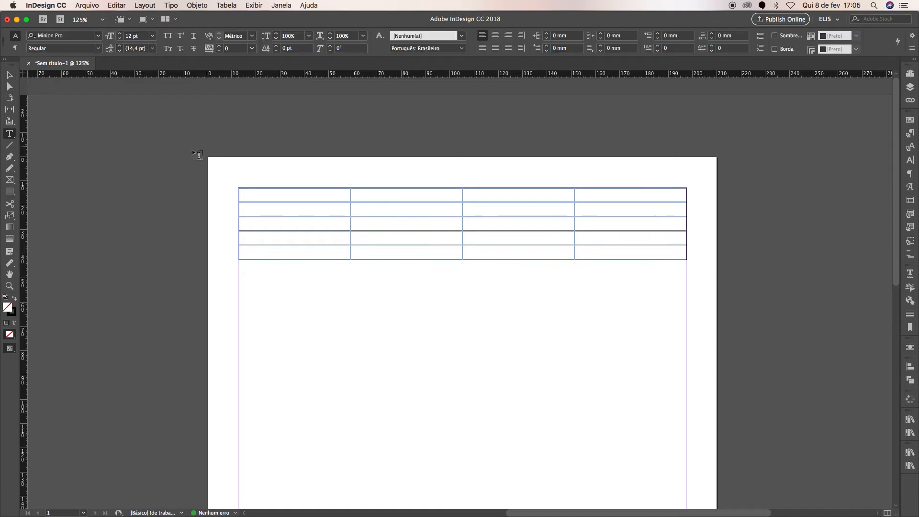
pyautogui.click(273, 194)
pyautogui.write('W')
pyautogui.press('BackSpace')
pyautogui.click(7, 75)
pyautogui.click(89, 106)
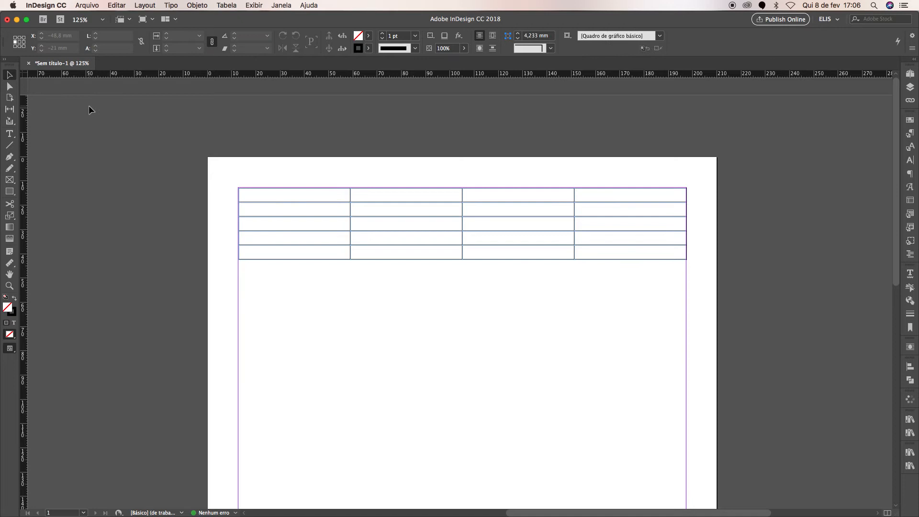
# Alternate between Normal and Preview screen modes with nothing selected, leaving the page in Preview.
pyautogui.press('w')
pyautogui.press('w')
pyautogui.press('w')
pyautogui.press('w')
pyautogui.press('w')
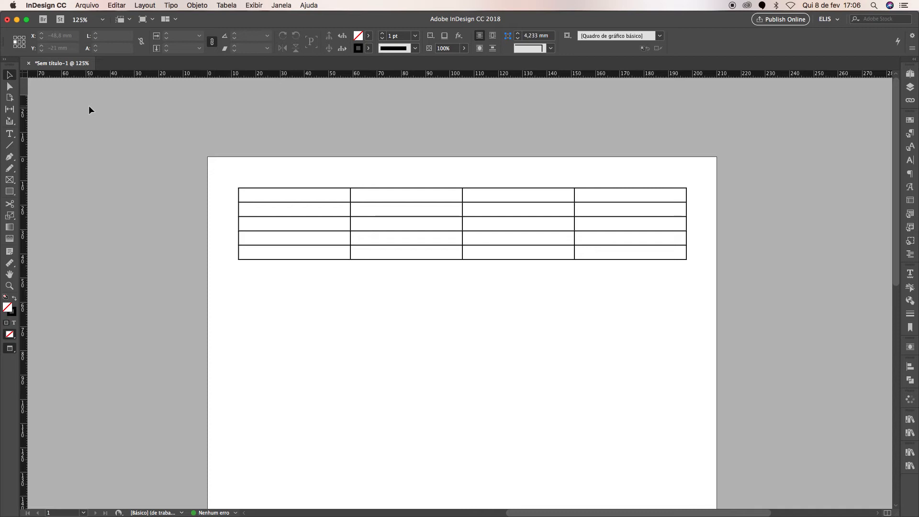
pyautogui.press('w')
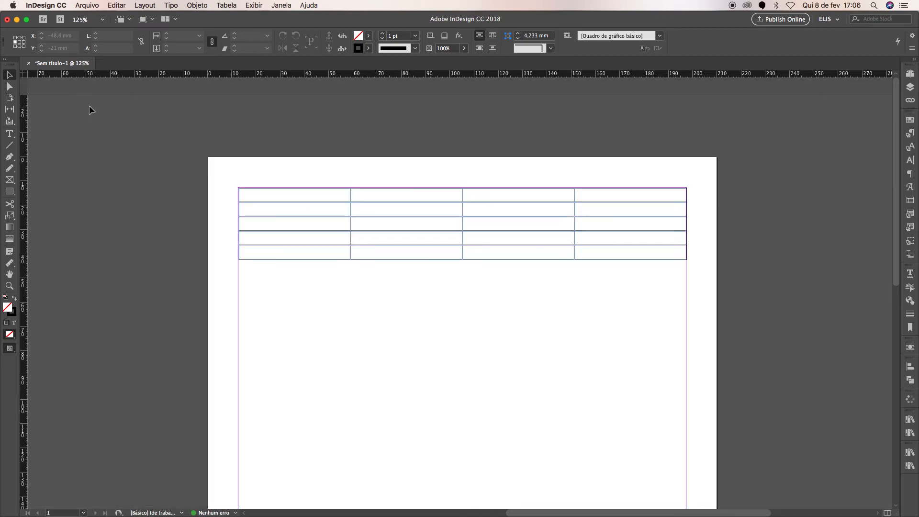
pyautogui.press('w')
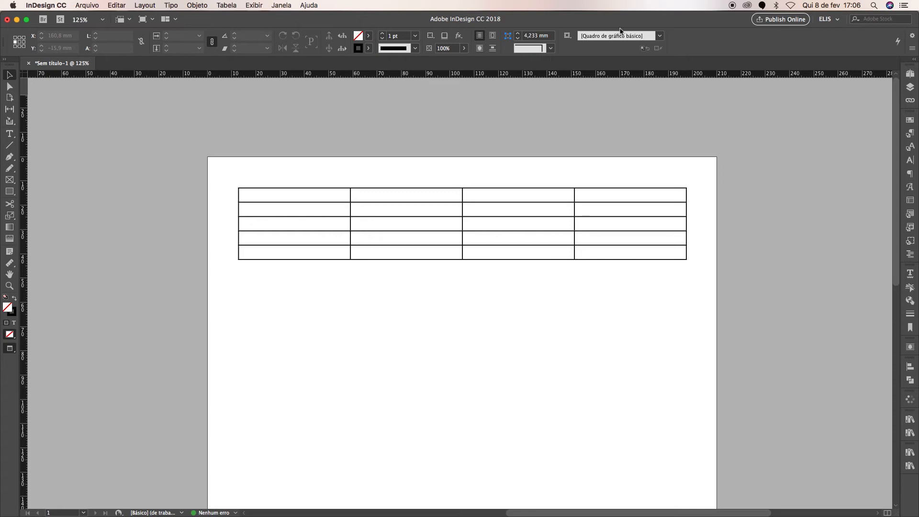
# Look through the available stroke and fill colour swatches without applying any.
pyautogui.click(368, 48)
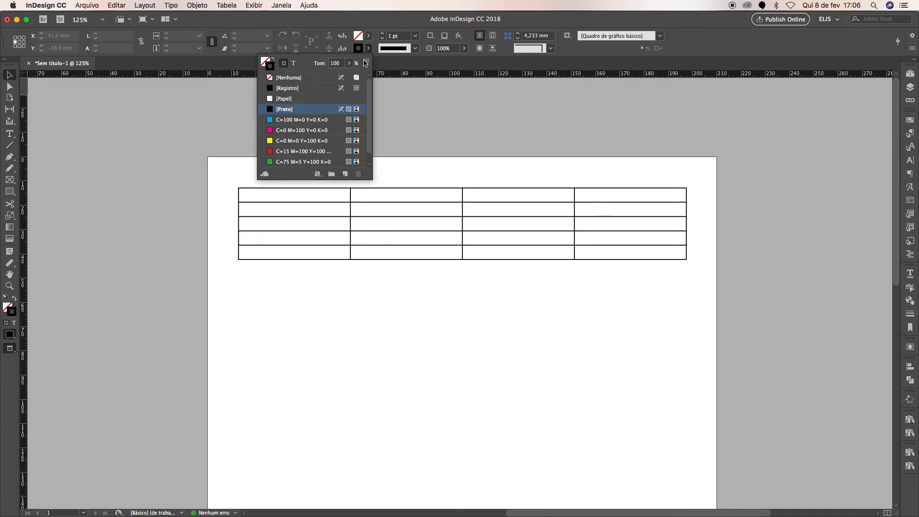
pyautogui.scroll(-1, 310, 118)
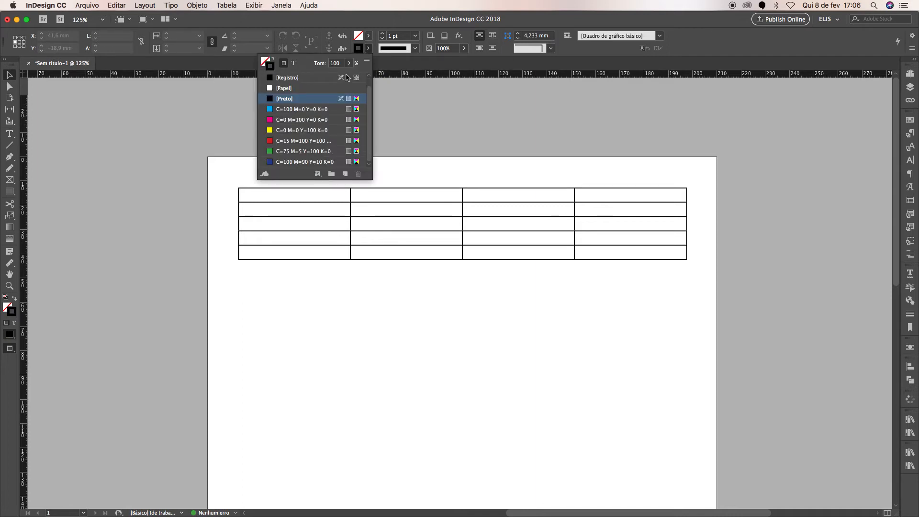
pyautogui.click(370, 39)
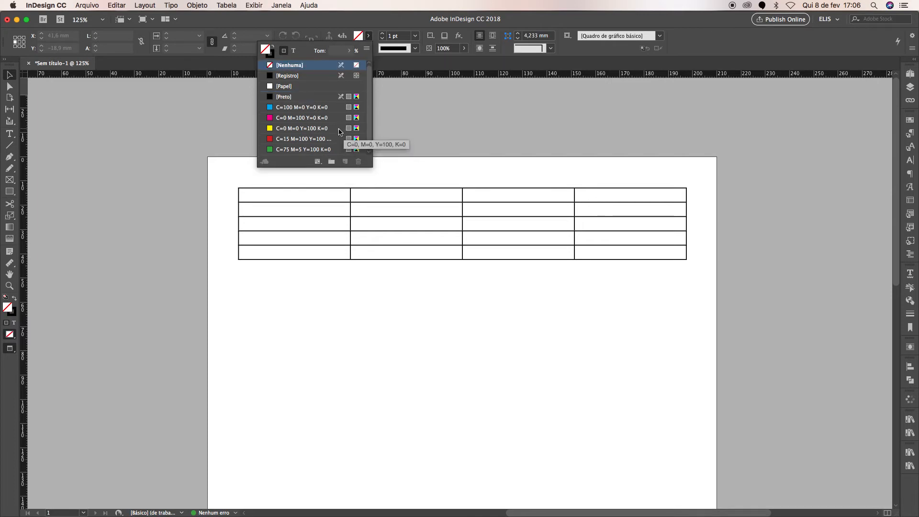
pyautogui.click(373, 39)
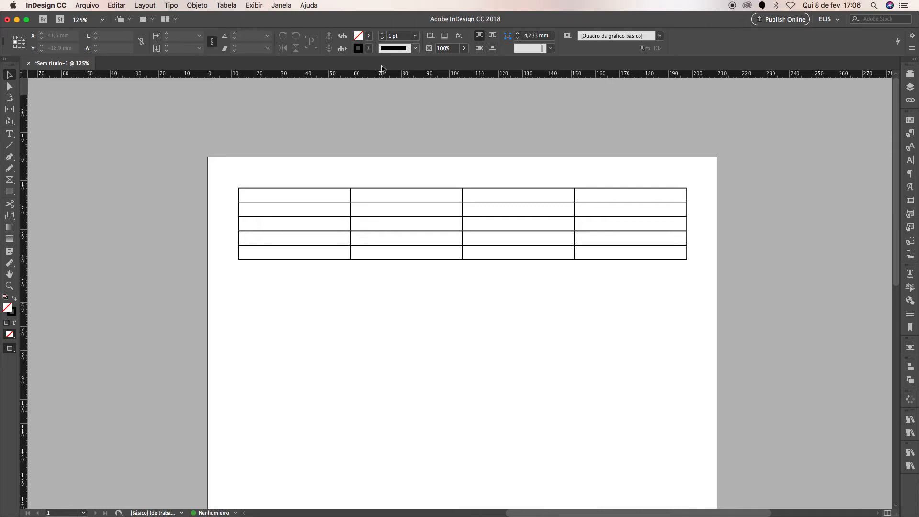
# Fill the first row's cells with "Oi, como vai vc", "vc quer tc", "me passa o seu orkut" and "não estou dando em cima de vc... hahaha".
pyautogui.doubleClick(329, 196)
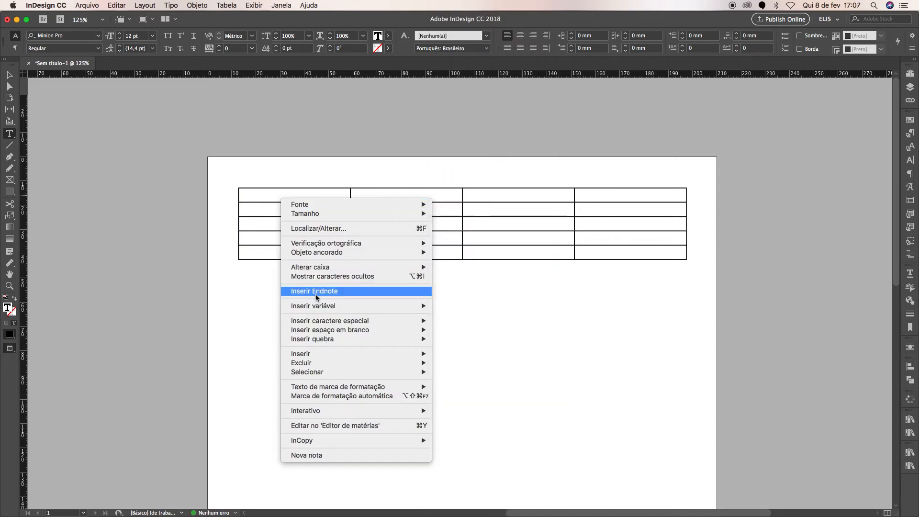
pyautogui.moveTo(349, 391)
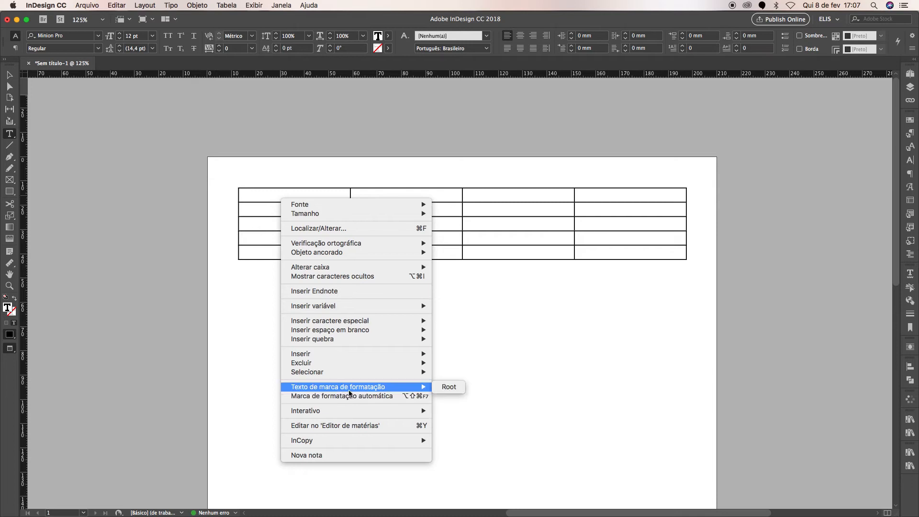
pyautogui.click(229, 201)
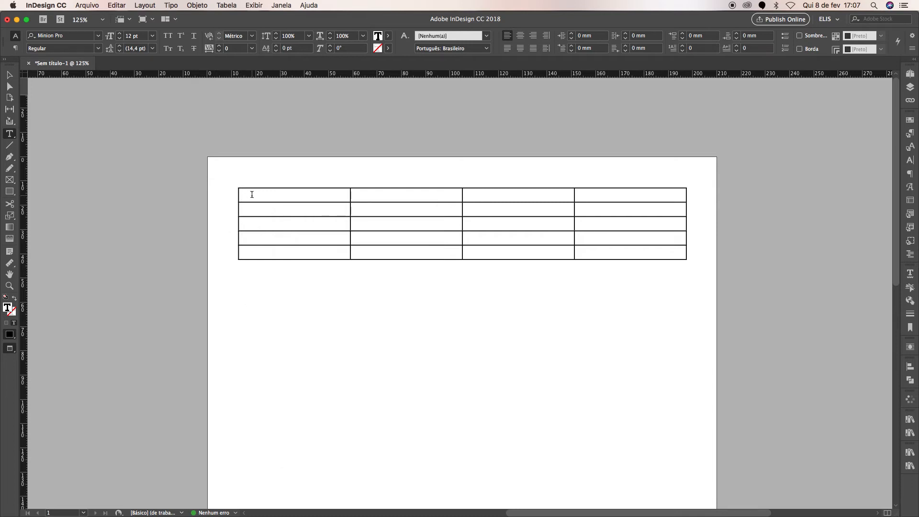
pyautogui.write('Oi, como vai voc')
pyautogui.click(354, 196)
pyautogui.write('vc quer tc')
pyautogui.click(466, 195)
pyautogui.write('me passa o seu orkut')
pyautogui.press('Tab')
pyautogui.write('n')
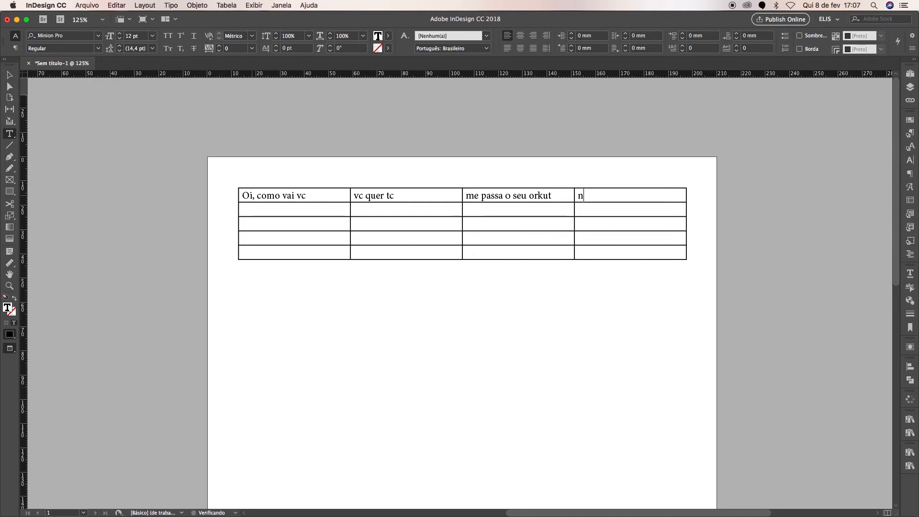
pyautogui.write('ão estou dando em cim')
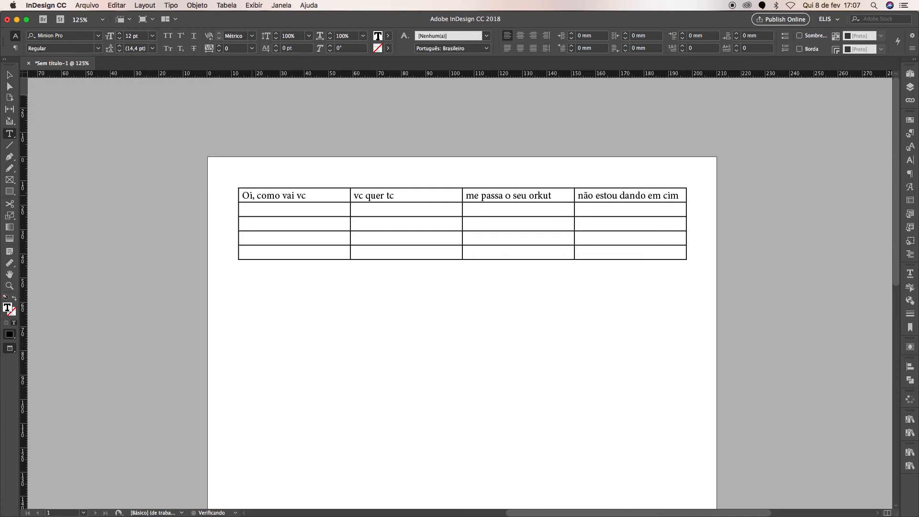
pyautogui.write('a de vc... hahaha')
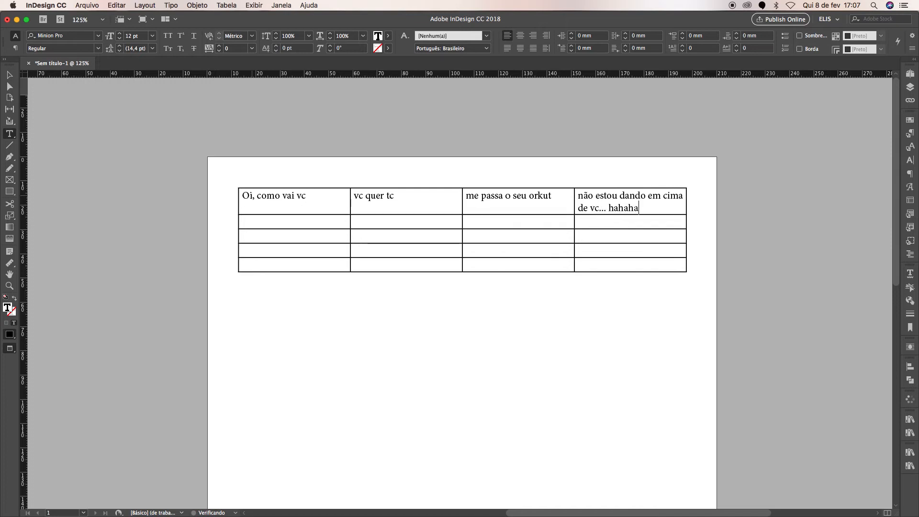
# Narrow the first three columns and widen the fourth so that each heading fits on one line.
pyautogui.moveTo(575, 202); pyautogui.dragTo(556, 230)
pyautogui.moveTo(669, 203); pyautogui.dragTo(707, 204)
pyautogui.click(707, 204)
pyautogui.moveTo(350, 205); pyautogui.dragTo(318, 209)
pyautogui.moveTo(430, 200); pyautogui.dragTo(377, 204)
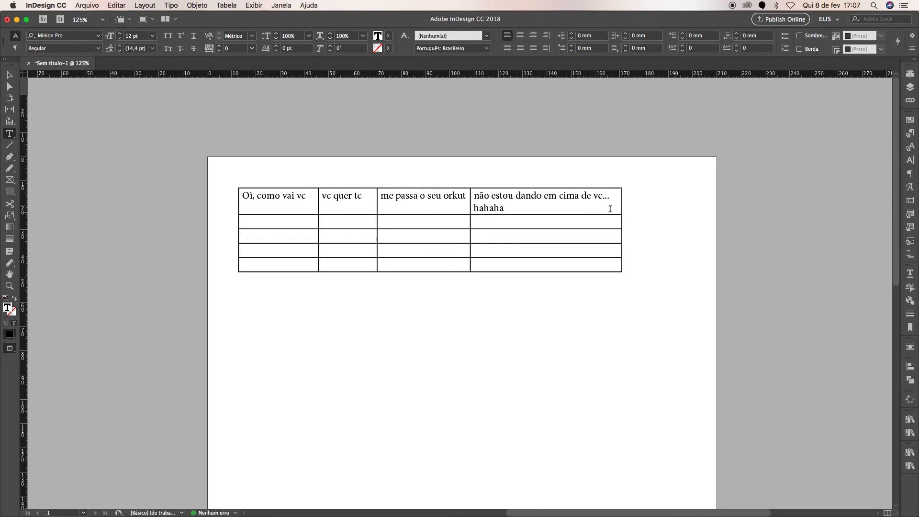
pyautogui.moveTo(622, 204); pyautogui.dragTo(647, 199)
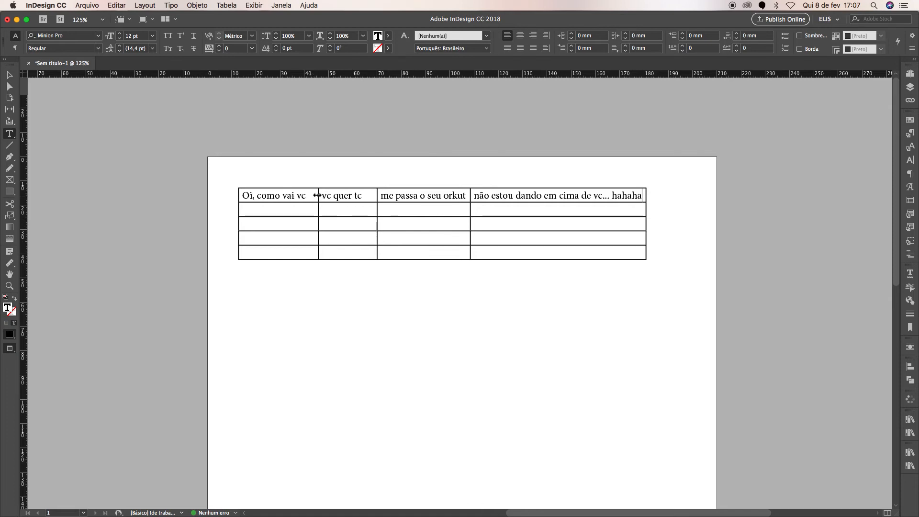
pyautogui.moveTo(317, 195); pyautogui.dragTo(313, 195)
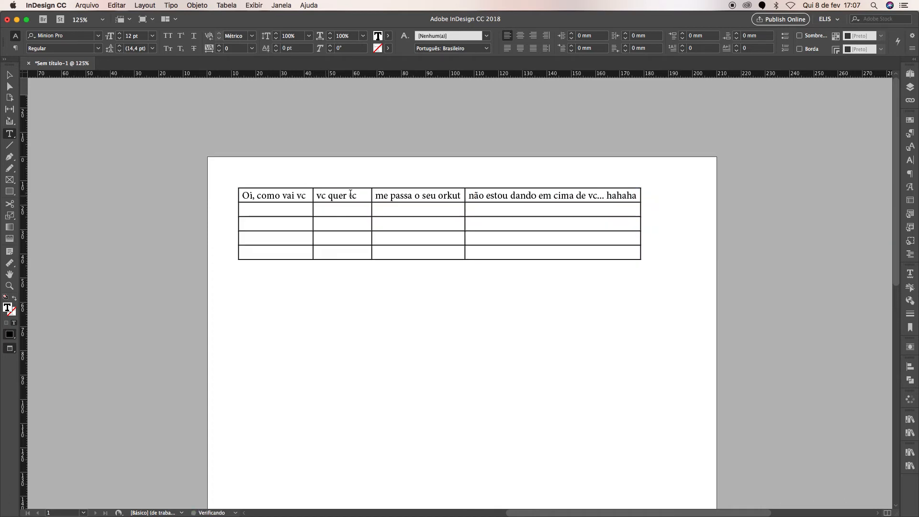
pyautogui.moveTo(371, 195)
pyautogui.mouseDown()
pyautogui.moveTo(361, 195)
pyautogui.moveTo(372, 196)
pyautogui.mouseUp()
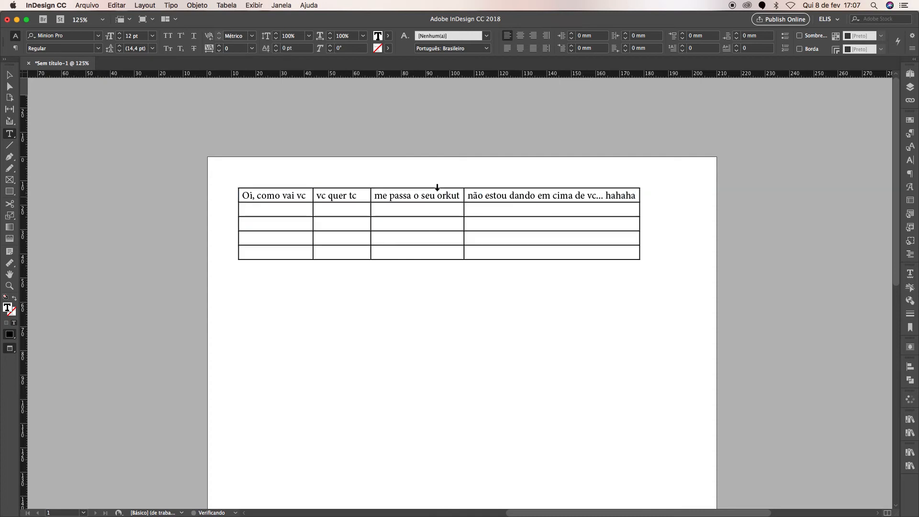
pyautogui.moveTo(464, 195)
pyautogui.mouseDown()
pyautogui.moveTo(455, 197)
pyautogui.moveTo(465, 195)
pyautogui.mouseUp()
# Try making the table's second row much taller, and undo the height change.
pyautogui.moveTo(512, 217); pyautogui.dragTo(522, 280)
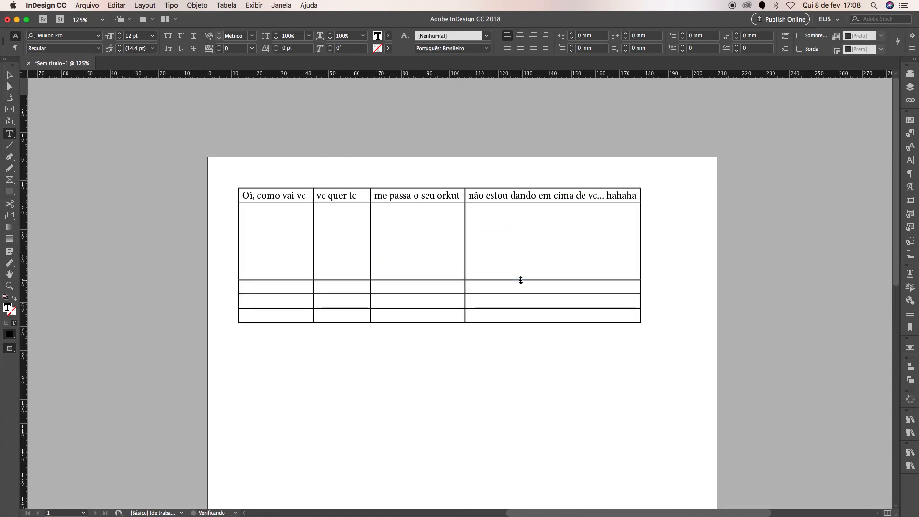
pyautogui.press('super+z')
pyautogui.press('super+z')
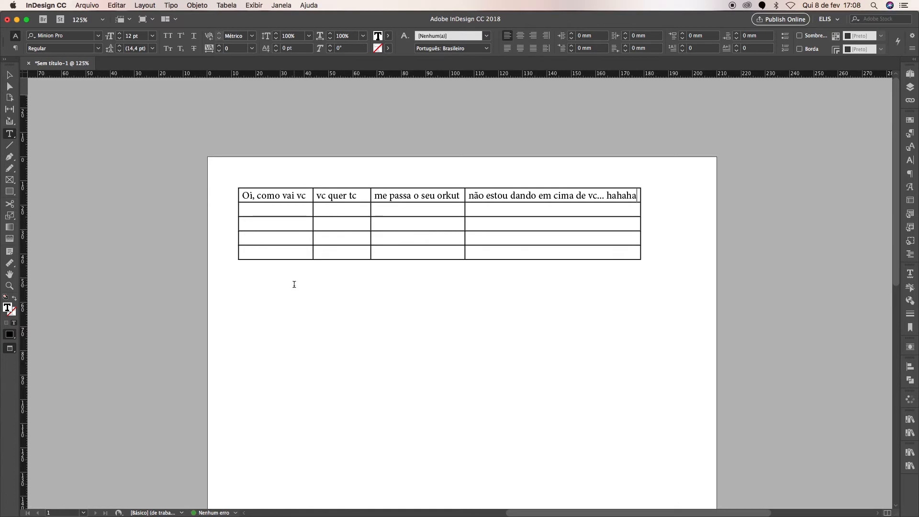
# Start a new line after the table and fill the rest of the frame with placeholder text.
pyautogui.click(410, 359)
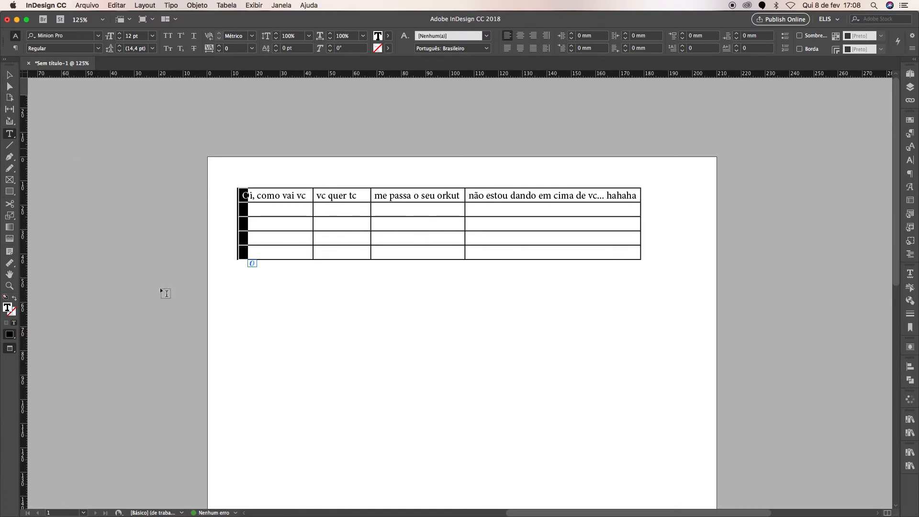
pyautogui.click(642, 273)
pyautogui.press('Return')
pyautogui.rightClick(240, 254)
pyautogui.click(323, 422)
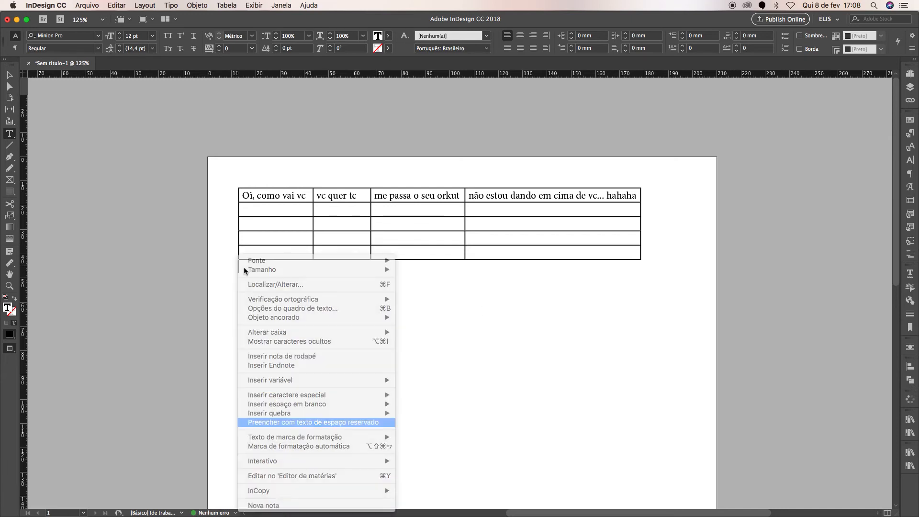
# Delete the opening paragraph of the placeholder text, and undo both the deletion and the placeholder fill.
pyautogui.moveTo(239, 205); pyautogui.dragTo(496, 254)
pyautogui.press('BackSpace')
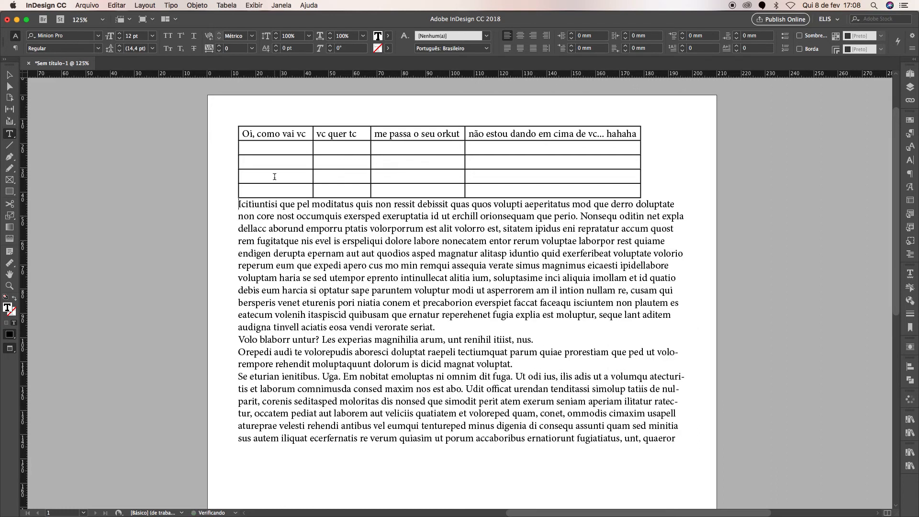
pyautogui.press('Return')
pyautogui.press('BackSpace')
pyautogui.press('super+z')
pyautogui.click(253, 253)
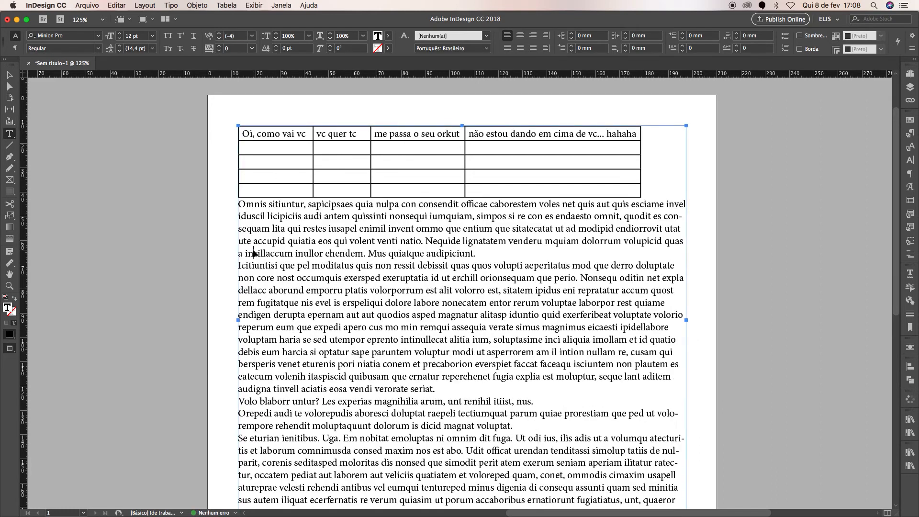
pyautogui.press('super+z')
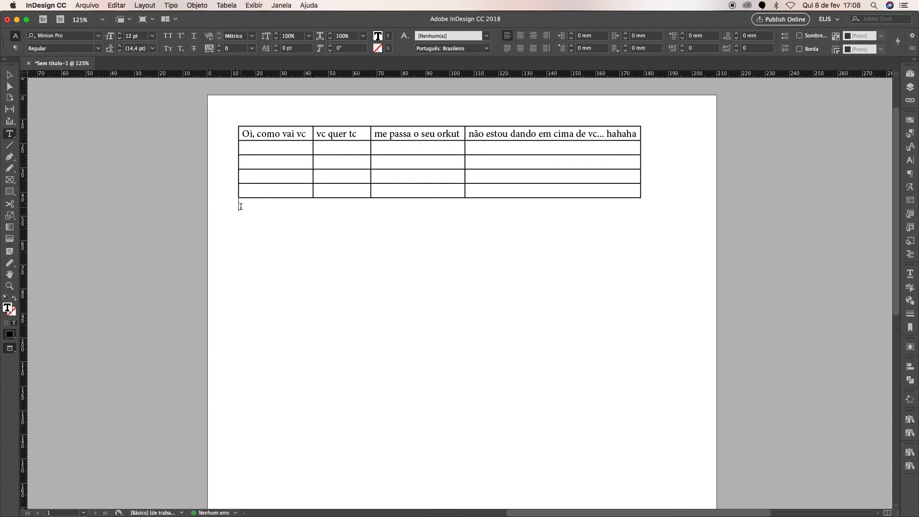
# Fill the space below the table with placeholder text and delete several lines of it.
pyautogui.rightClick(241, 208)
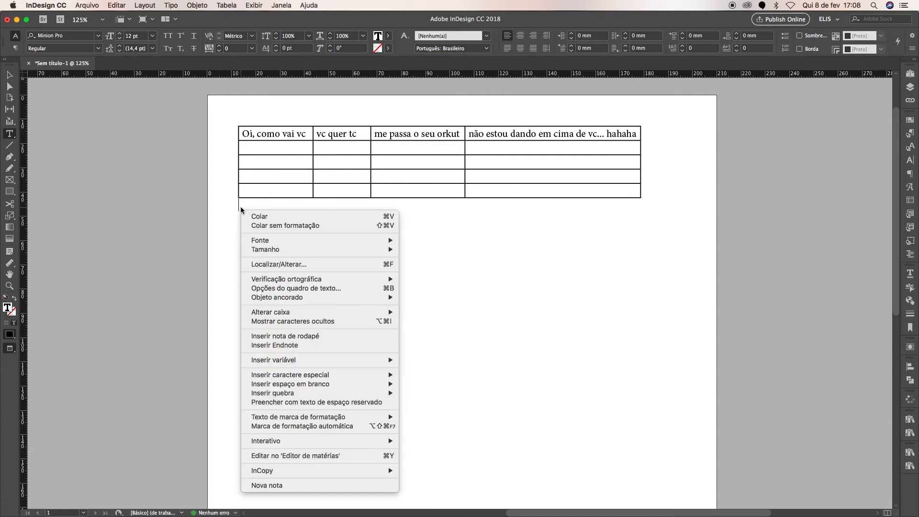
pyautogui.click(314, 403)
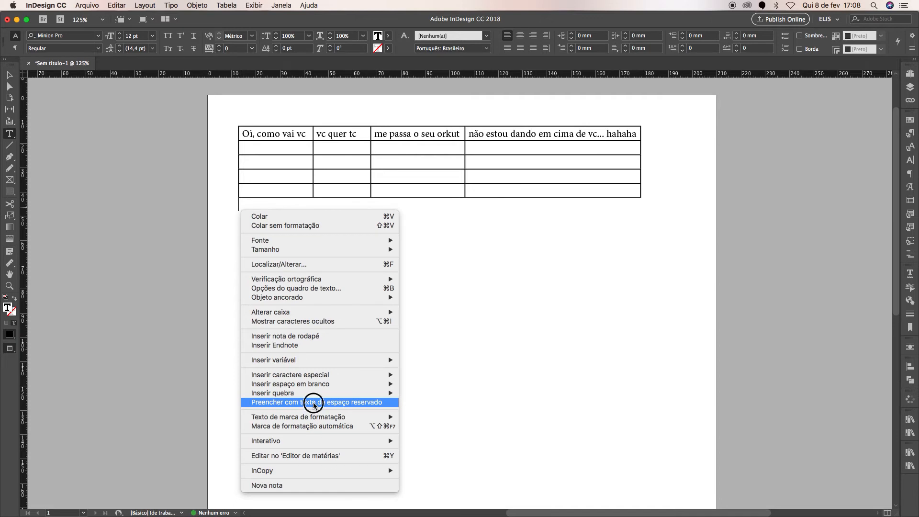
pyautogui.moveTo(463, 219); pyautogui.dragTo(467, 270)
pyautogui.press('BackSpace')
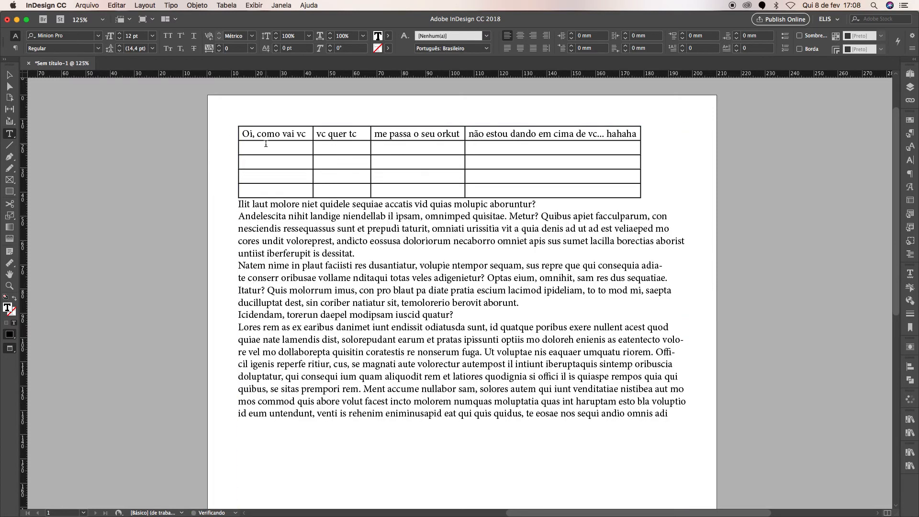
# Copy the opening words "Ilit laut molore niet" of the placeholder text and delete them from below the table.
pyautogui.click(271, 201)
pyautogui.moveTo(271, 201); pyautogui.dragTo(232, 203)
pyautogui.press('super+c')
pyautogui.press('BackSpace')
# Paste "Ilit laut molore niet" into all four cells of the table's second row.
pyautogui.click(261, 151)
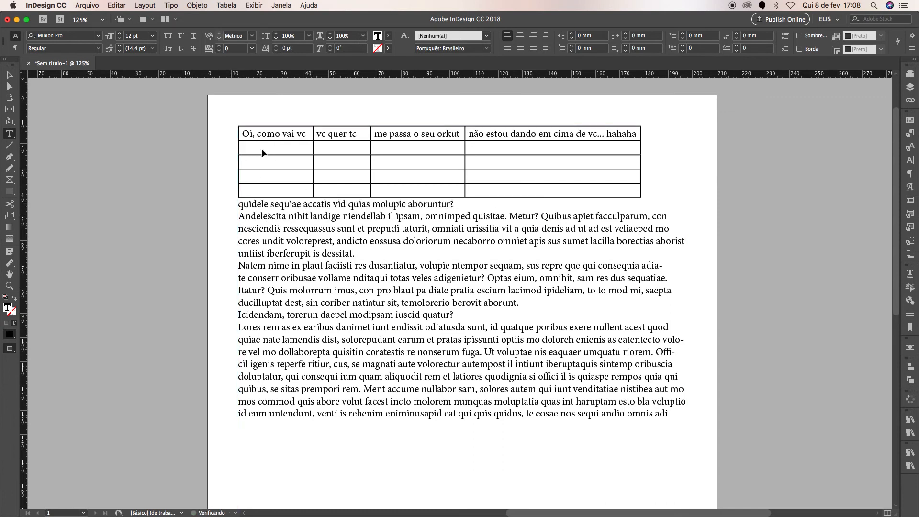
pyautogui.press('super+v')
pyautogui.click(320, 162)
pyautogui.press('super+v')
pyautogui.click(407, 153)
pyautogui.press('super+v')
pyautogui.click(553, 158)
pyautogui.press('super+v')
# Paste "Ilit laut molore niet" into all four cells of the third row.
pyautogui.click(267, 179)
pyautogui.press('super+v')
pyautogui.click(336, 181)
pyautogui.press('super+v')
pyautogui.click(507, 185)
pyautogui.press('super+v')
pyautogui.click(454, 187)
pyautogui.press('super+v')
# Paste "Ilit laut molore niet" into all four cells of the fourth row.
pyautogui.click(289, 198)
pyautogui.press('super+v')
pyautogui.press('Tab')
pyautogui.press('super+v')
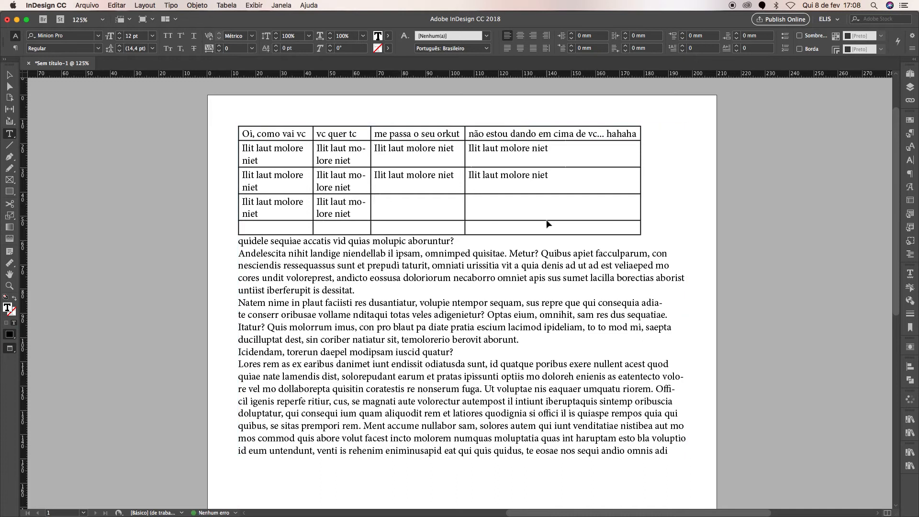
pyautogui.click(406, 205)
pyautogui.press('super+v')
pyautogui.click(533, 206)
pyautogui.press('super+v')
# Paste "Ilit laut molore niet" into all four cells of the table's last row.
pyautogui.click(272, 227)
pyautogui.press('super+v')
pyautogui.press('Tab')
pyautogui.press('super+v')
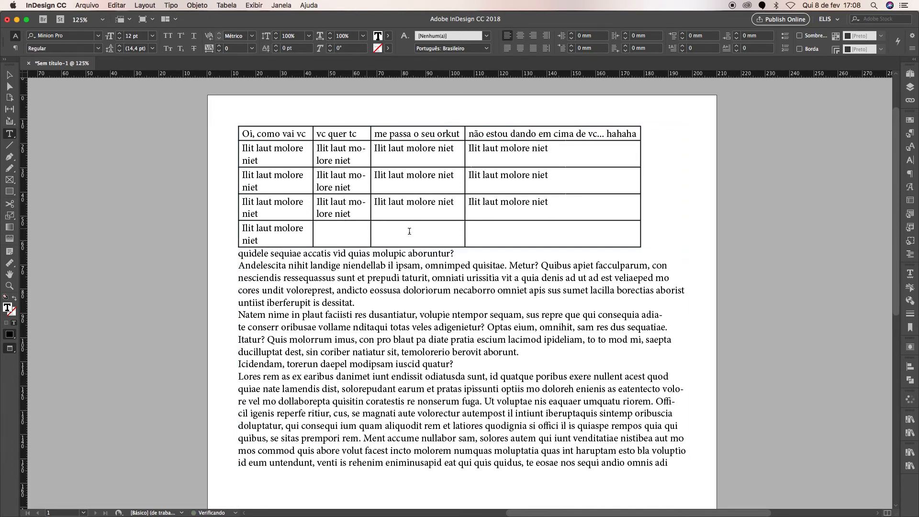
pyautogui.press('Tab')
pyautogui.press('super+v')
pyautogui.click(492, 233)
pyautogui.press('super+v')
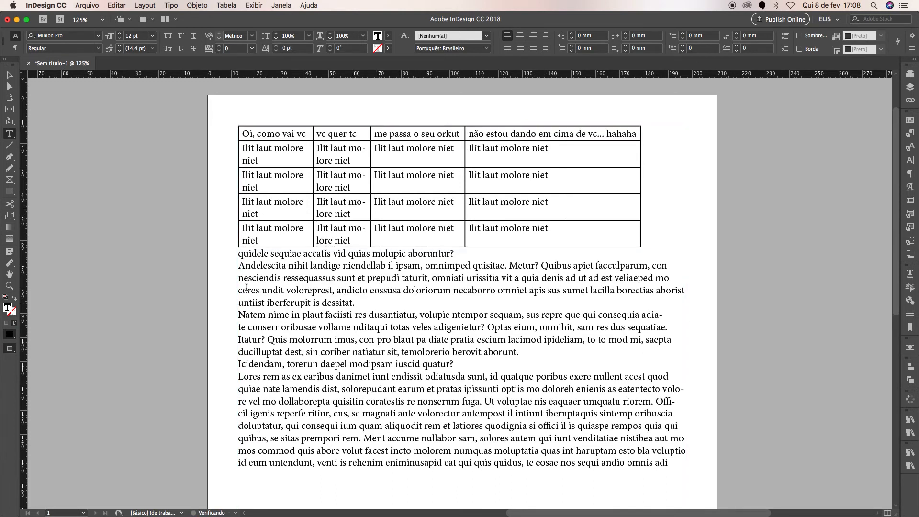
# Delete all the remaining placeholder text below the table.
pyautogui.click(239, 254)
pyautogui.press('super+shift+End')
pyautogui.press('BackSpace')
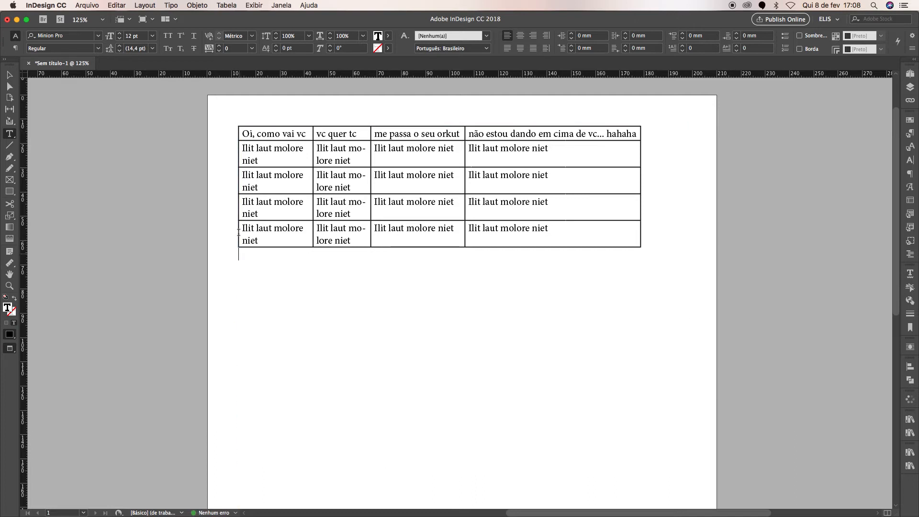
# Widen the first and second columns so that "Ilit laut molore niet" fits on one line in every cell.
pyautogui.moveTo(313, 134); pyautogui.dragTo(345, 133)
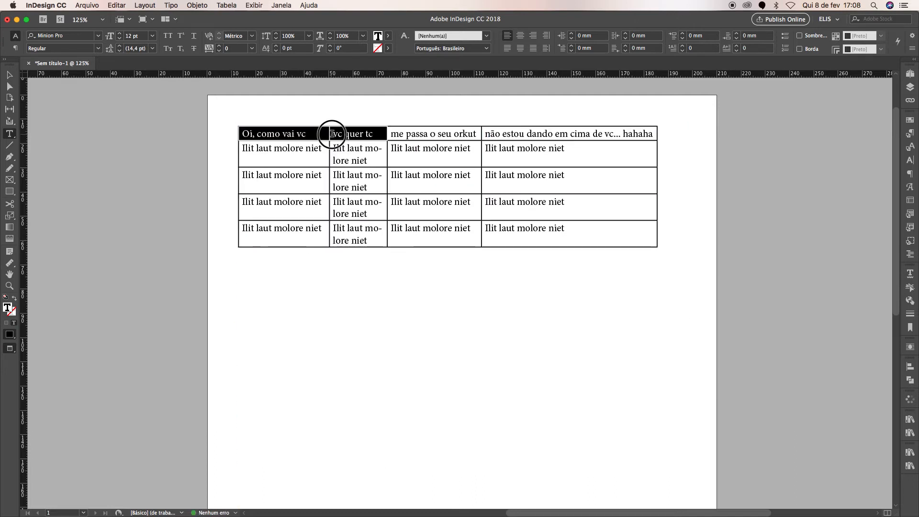
pyautogui.click(355, 144)
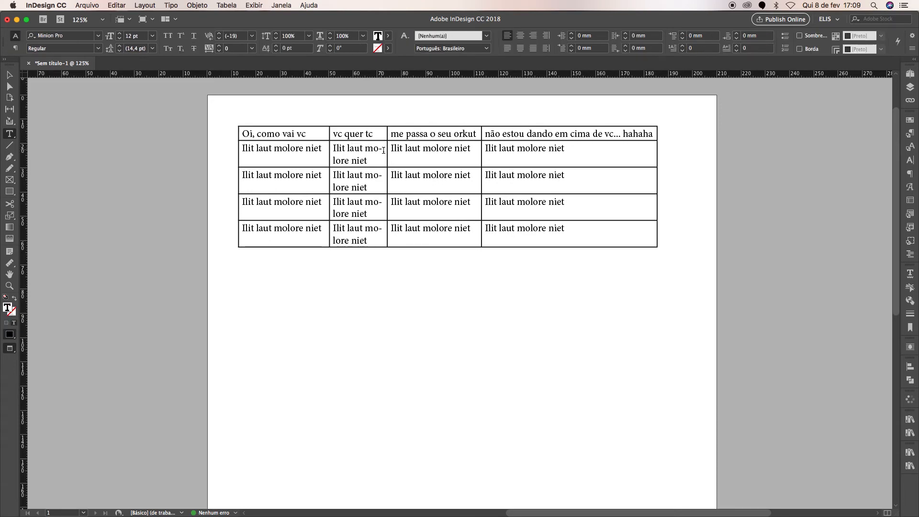
pyautogui.moveTo(386, 152); pyautogui.dragTo(422, 152)
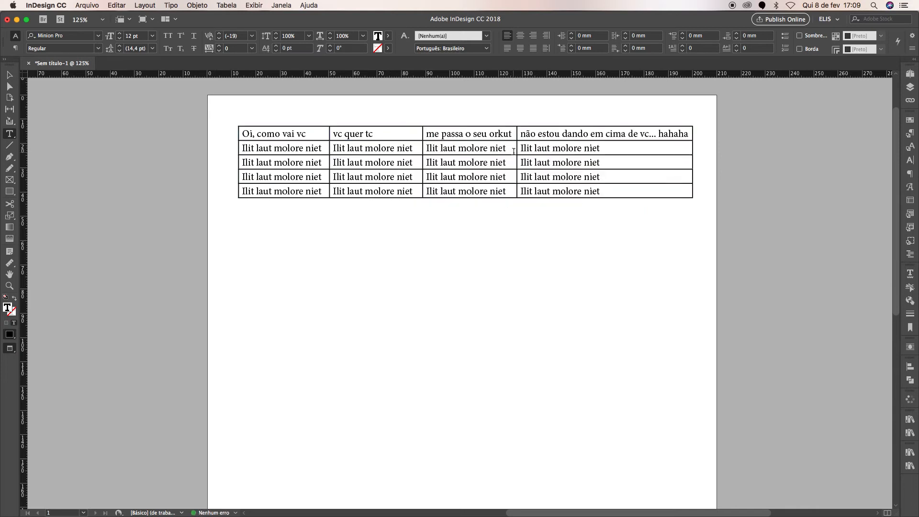
# Set the text language to Português: Acordo ortográfico and select all cells of the table.
pyautogui.click(429, 48)
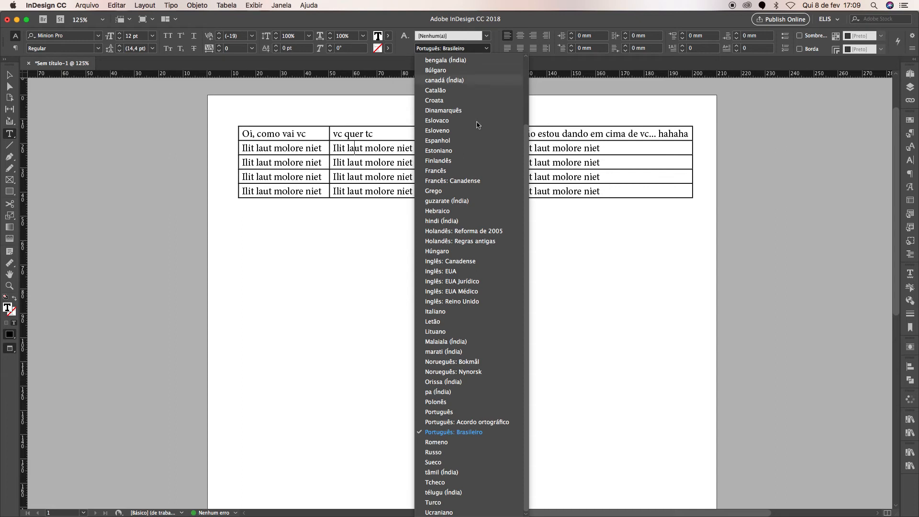
pyautogui.click(492, 424)
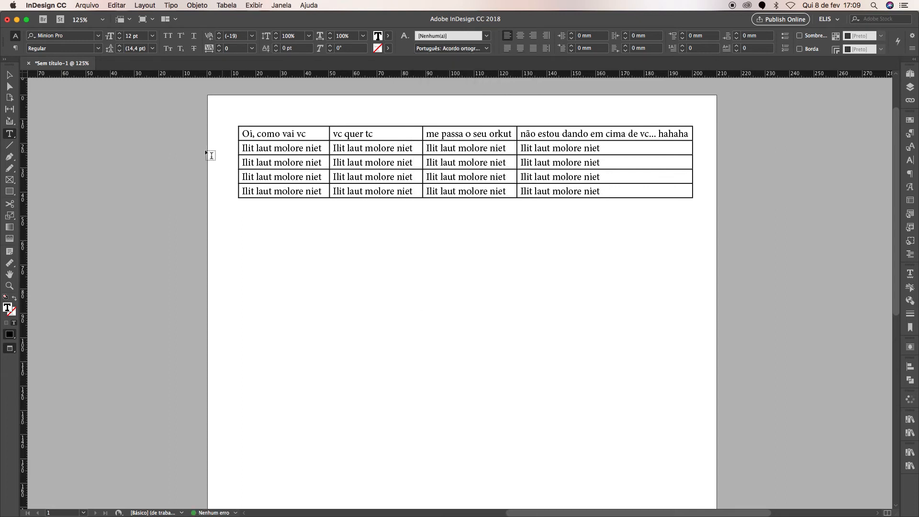
pyautogui.moveTo(259, 131); pyautogui.dragTo(694, 197)
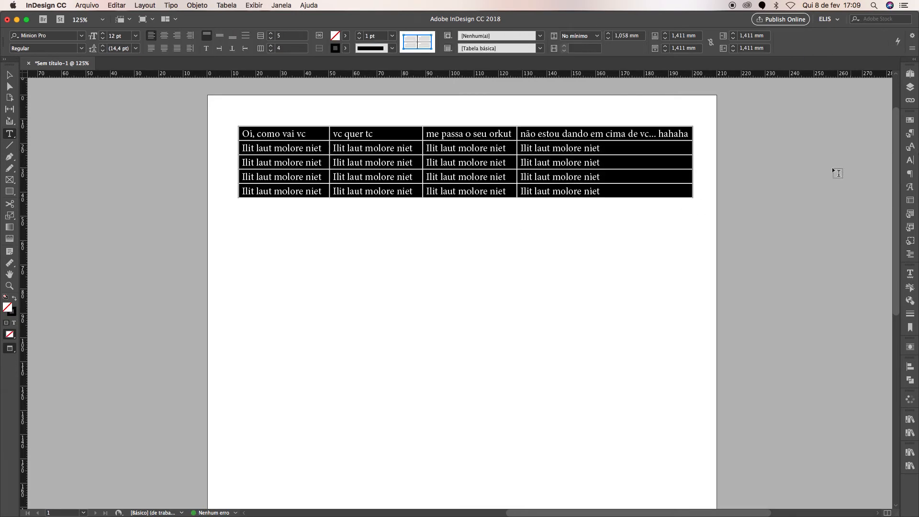
# Set the language of the text in the last row's third cell to Português: Acordo ortográfico.
pyautogui.tripleClick(492, 191)
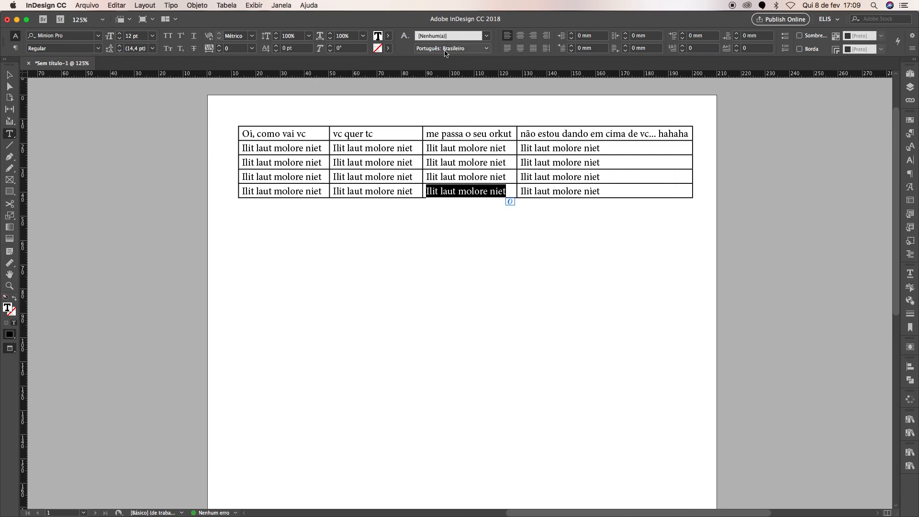
pyautogui.click(449, 48)
pyautogui.click(503, 427)
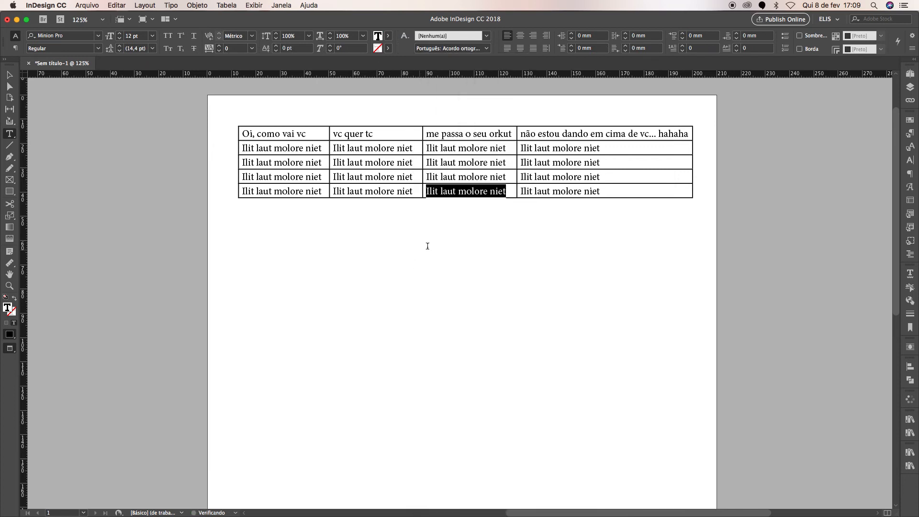
pyautogui.click(474, 191)
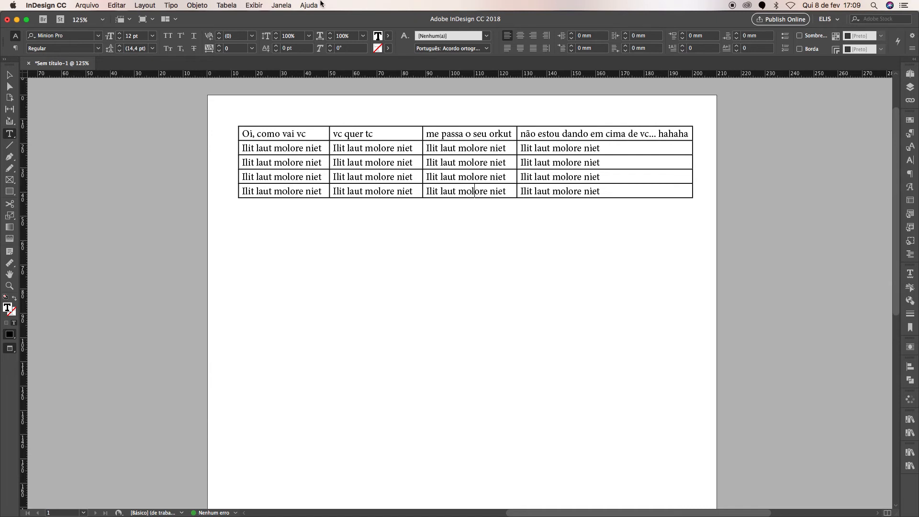
# Widen the table's first column to about 41 mm and make the second column slightly wider.
pyautogui.click(276, 150)
pyautogui.moveTo(329, 148); pyautogui.dragTo(340, 149)
pyautogui.click(436, 144)
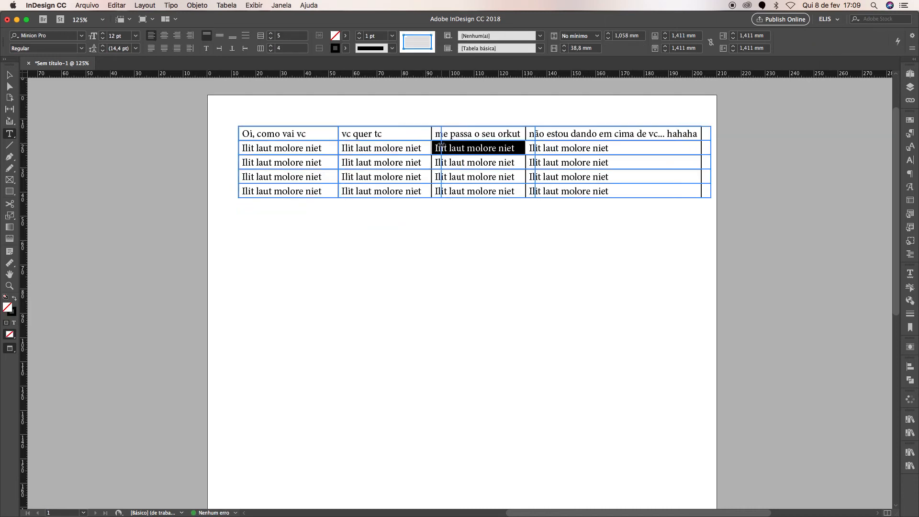
pyautogui.moveTo(441, 148); pyautogui.dragTo(433, 147)
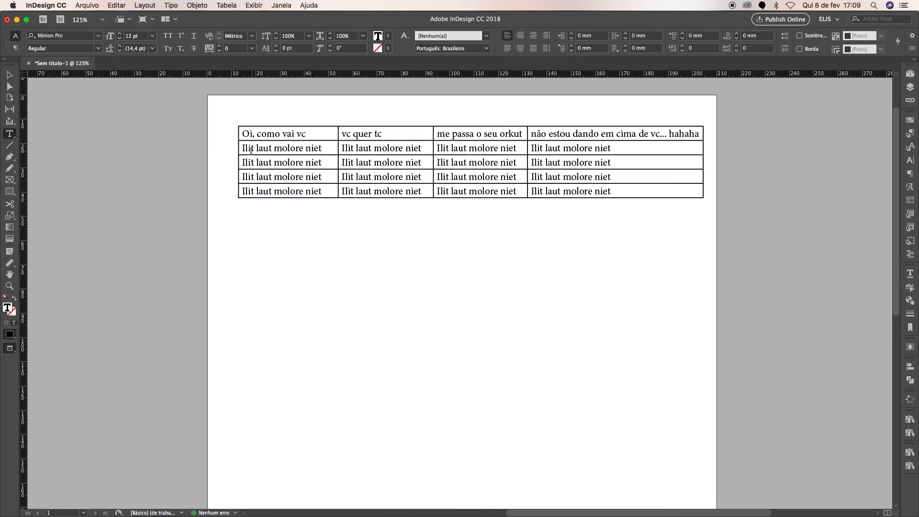
# Format "Ilit laut molore niet" in the second row's first cell as Arial Black at 16 pt.
pyautogui.moveTo(243, 148); pyautogui.dragTo(271, 147)
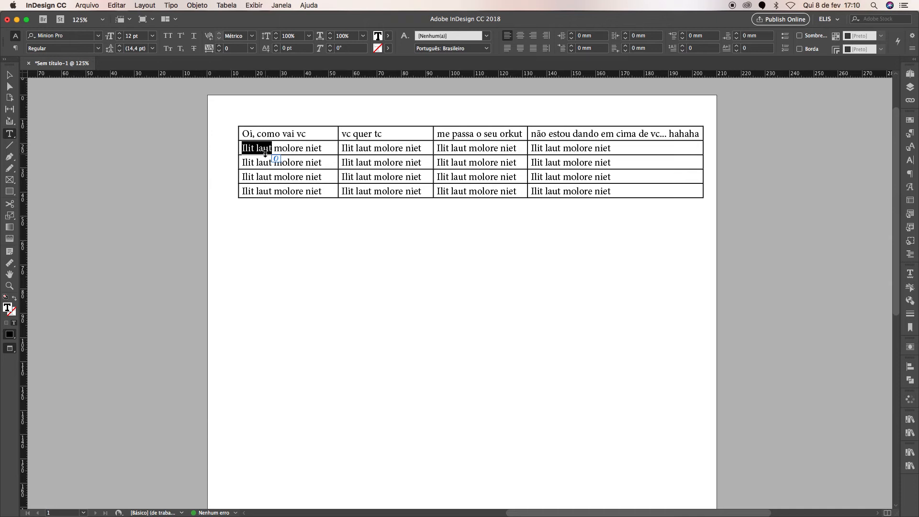
pyautogui.click(257, 147)
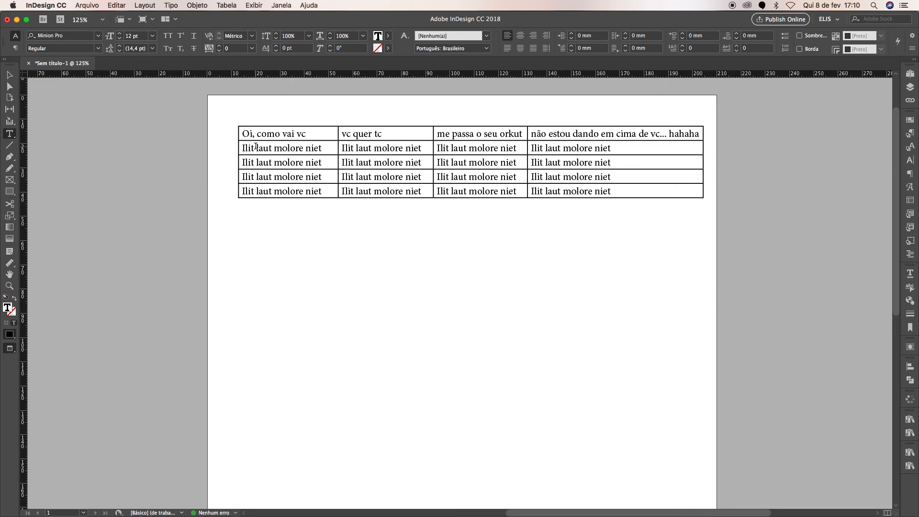
pyautogui.moveTo(241, 144); pyautogui.dragTo(338, 146)
pyautogui.click(300, 152)
pyautogui.doubleClick(314, 148)
pyautogui.click(255, 149)
pyautogui.moveTo(241, 147); pyautogui.dragTo(323, 145)
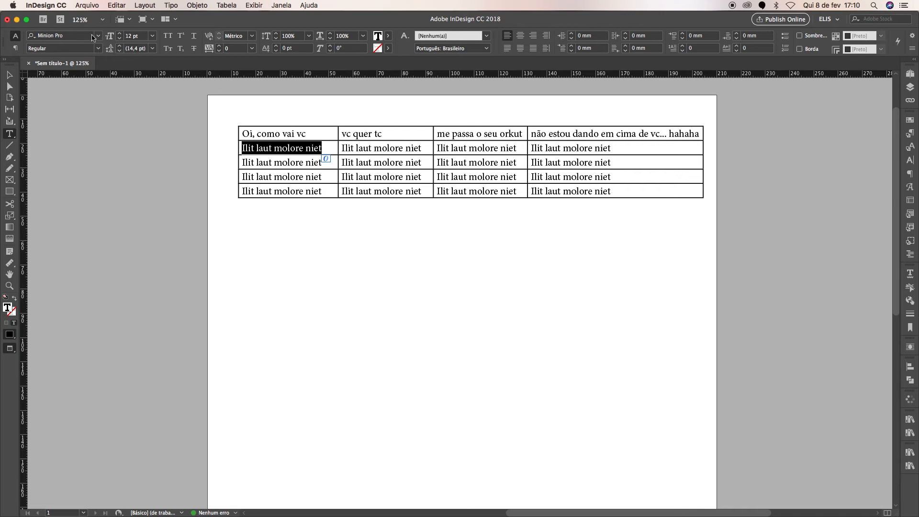
pyautogui.click(76, 36)
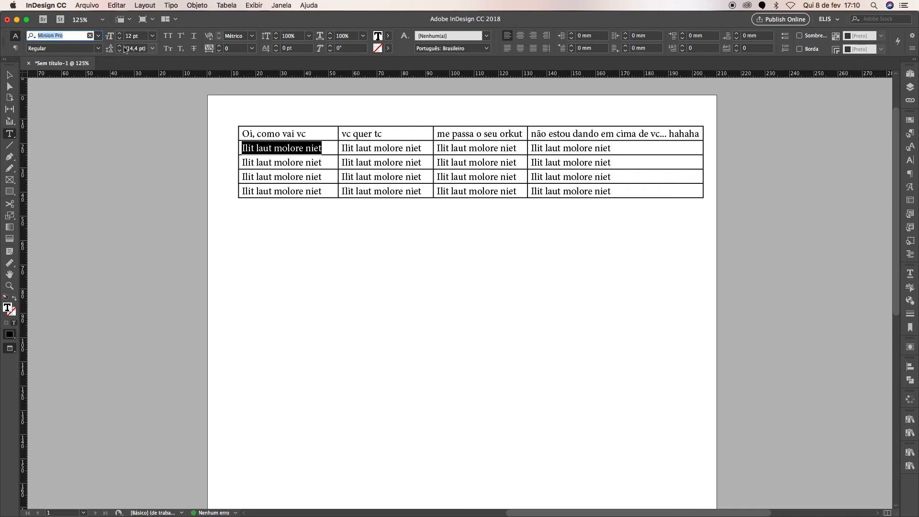
pyautogui.write('aria')
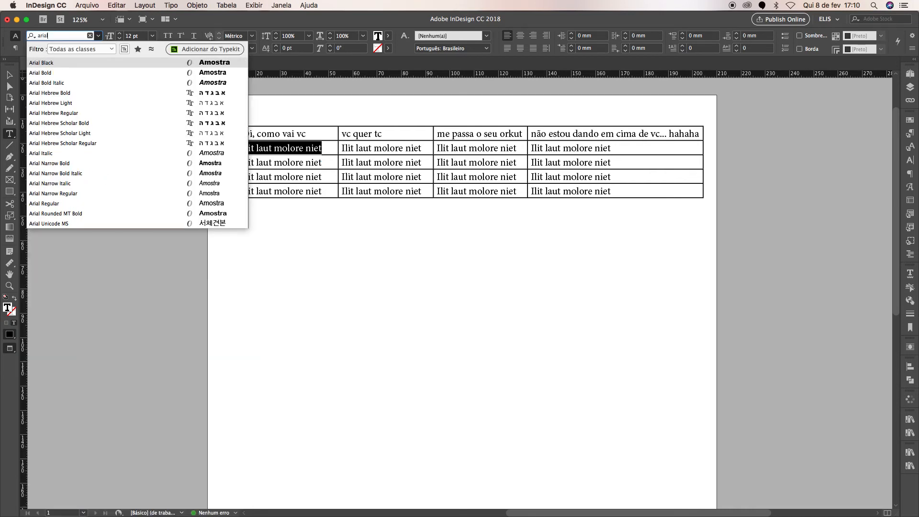
pyautogui.write('l')
pyautogui.press('Return')
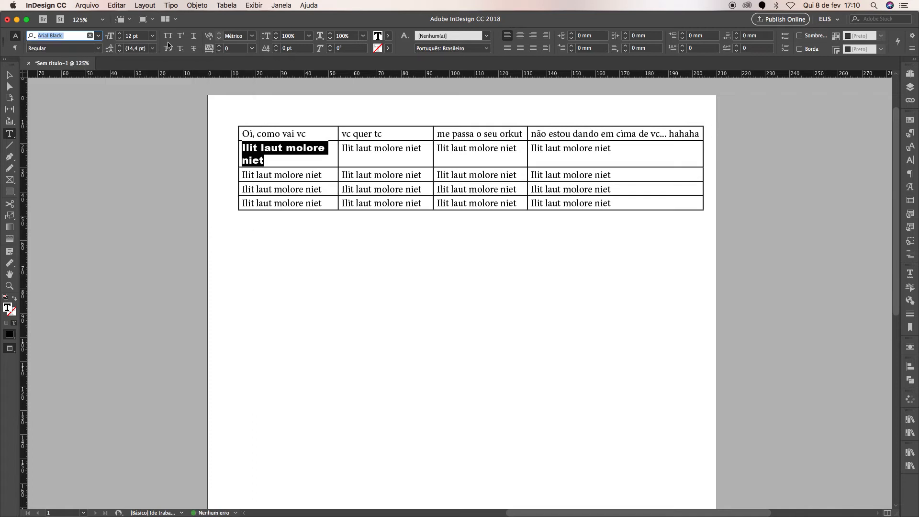
pyautogui.click(120, 33)
pyautogui.click(121, 34)
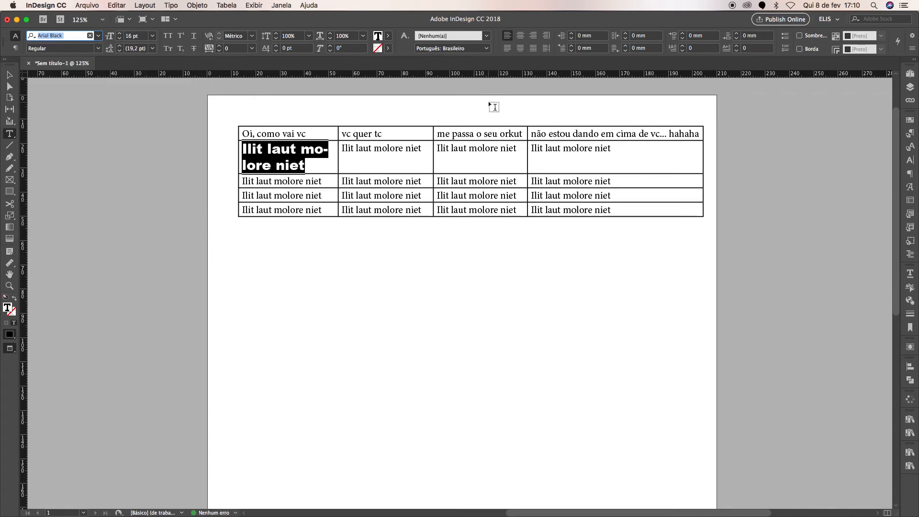
# Turn off hyphenation for the paragraph in the second row's first cell.
pyautogui.click(15, 47)
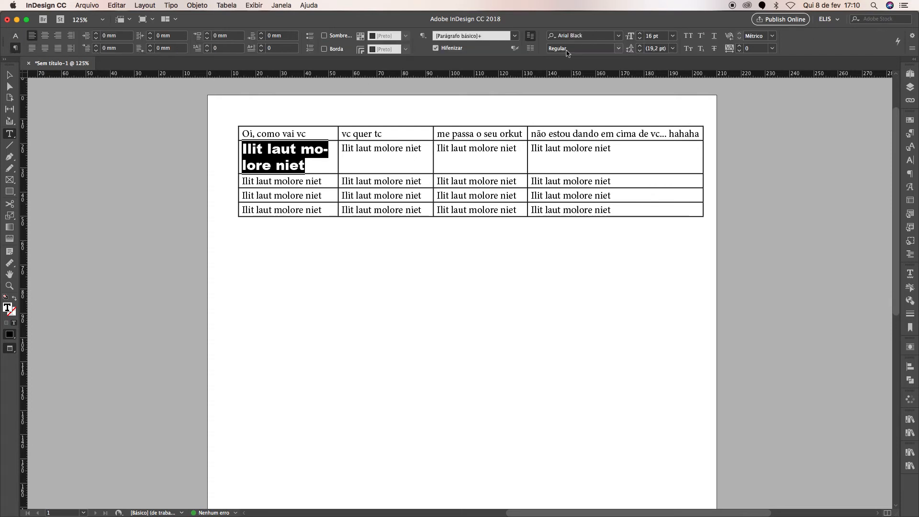
pyautogui.click(15, 36)
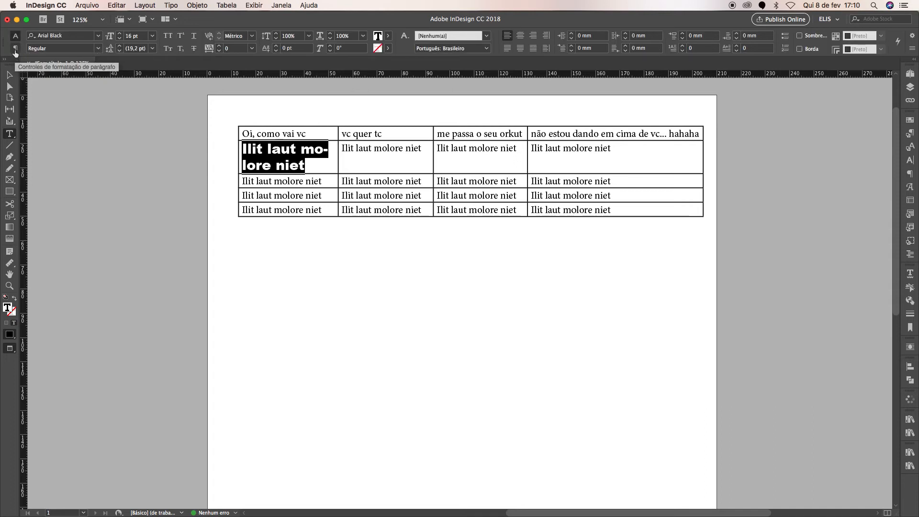
pyautogui.click(15, 49)
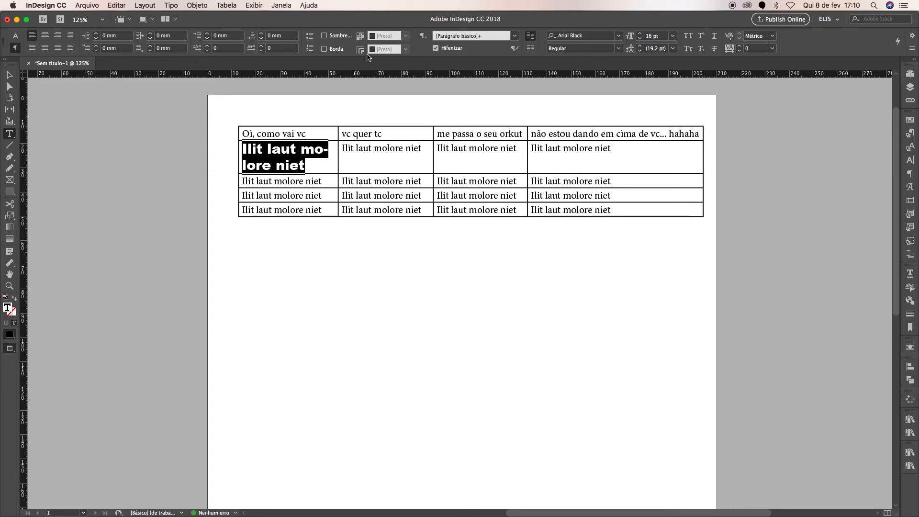
pyautogui.click(455, 50)
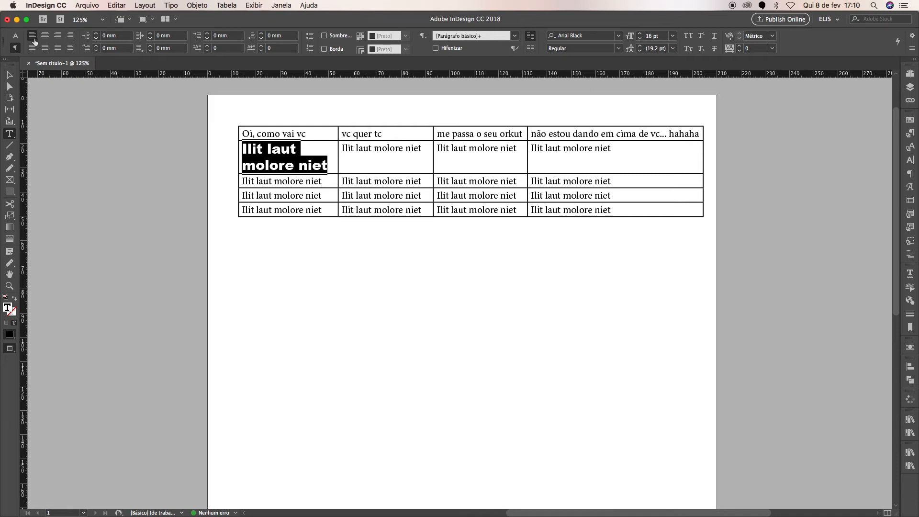
# Create a paragraph style named tabela_texto from the selected Arial Black text and apply it to the selection.
pyautogui.click(915, 137)
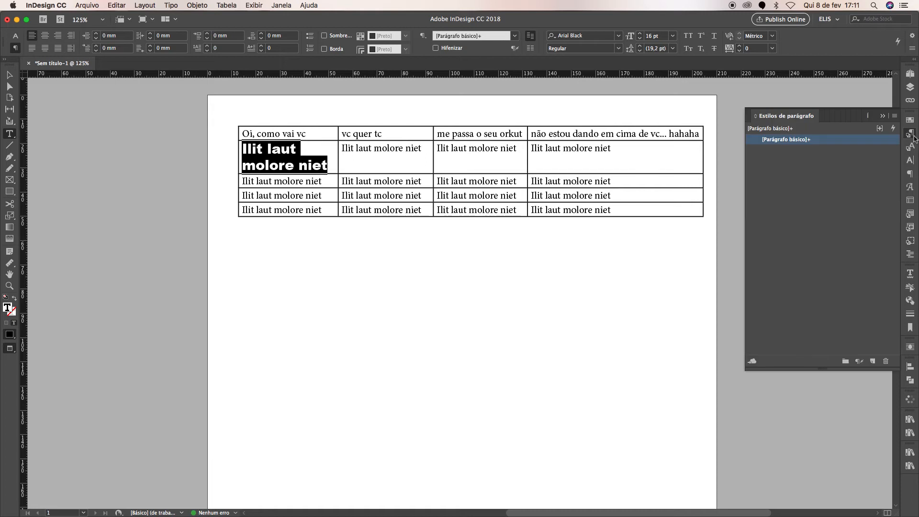
pyautogui.click(895, 116)
pyautogui.click(805, 123)
pyautogui.write('ta')
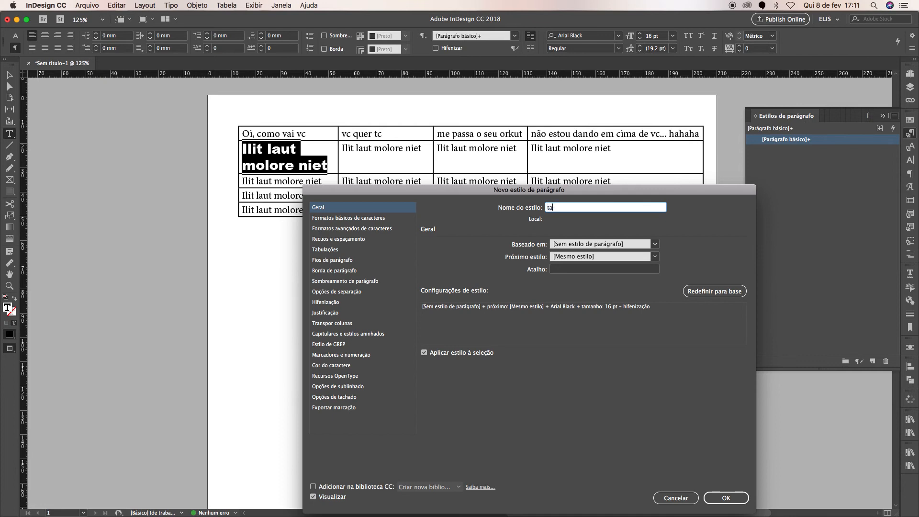
pyautogui.write('bela_texto')
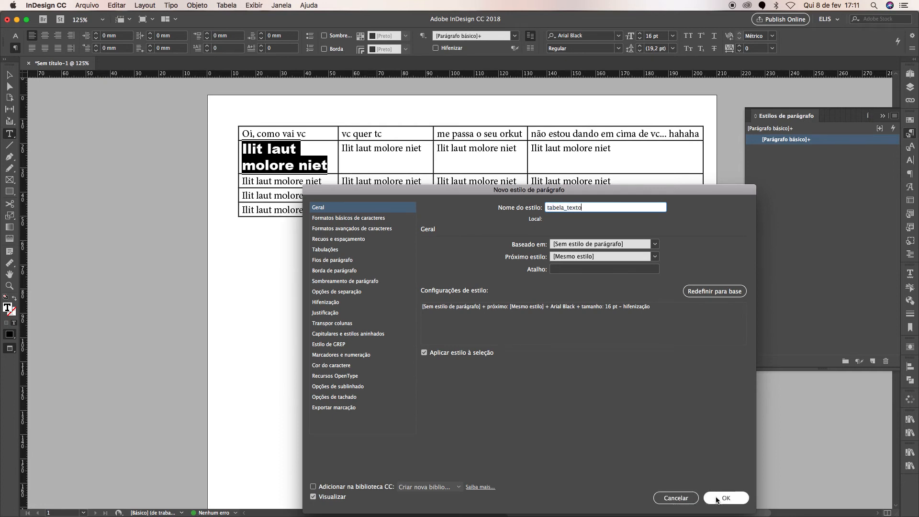
pyautogui.click(717, 498)
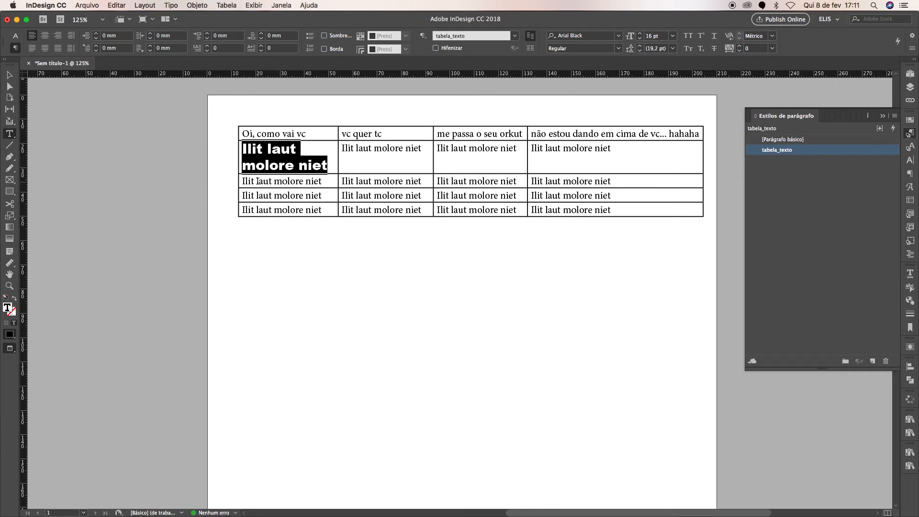
pyautogui.click(282, 168)
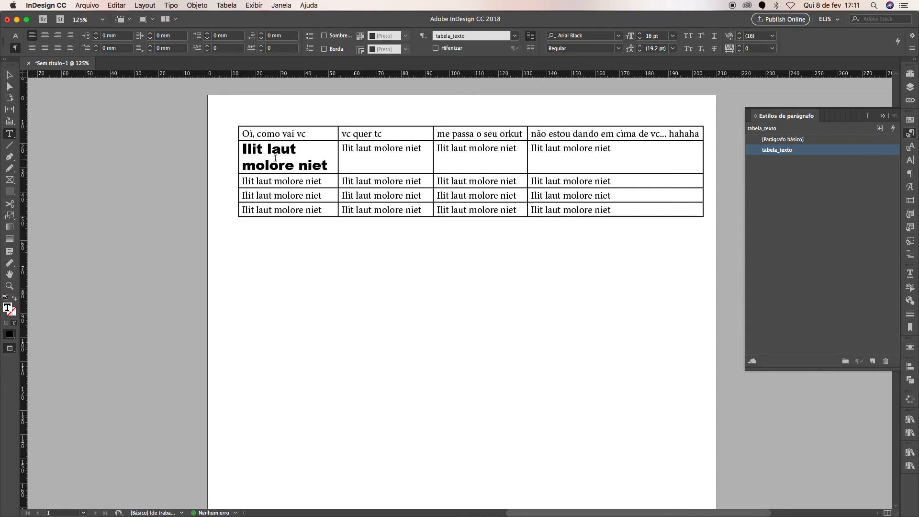
pyautogui.click(249, 154)
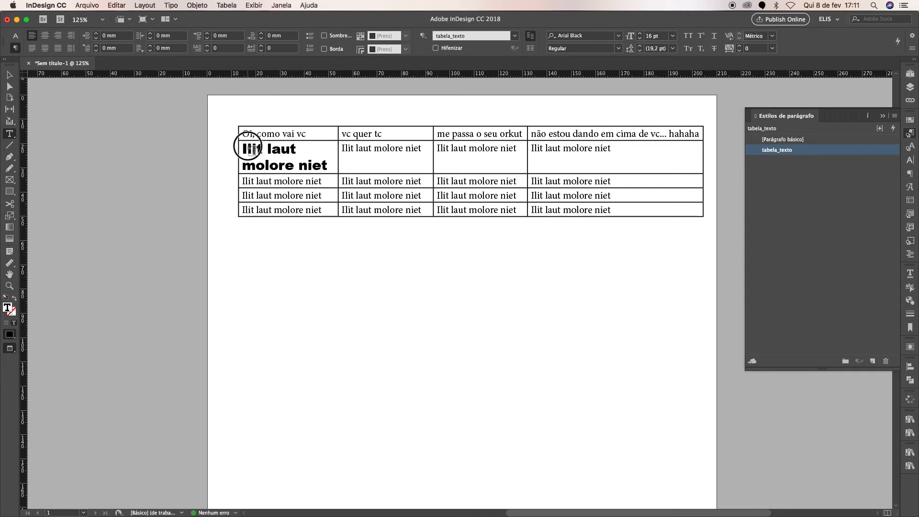
pyautogui.press('Down')
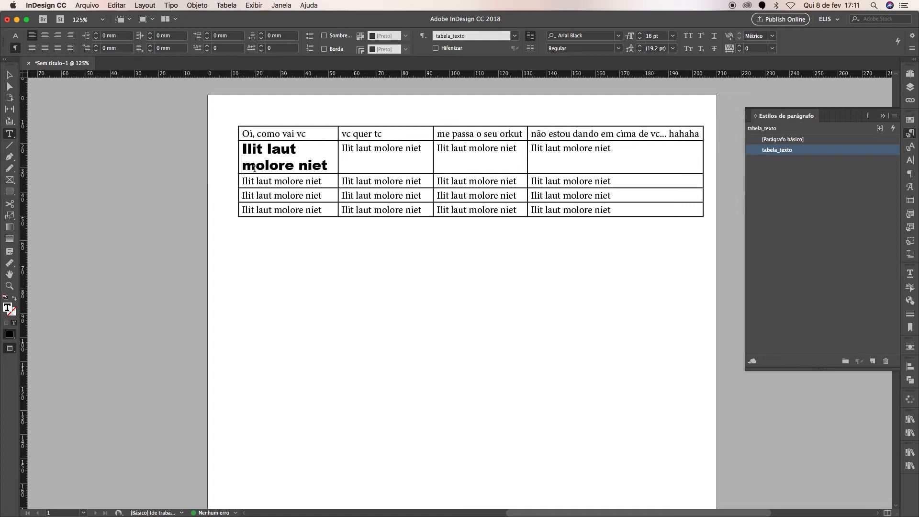
pyautogui.moveTo(250, 131); pyautogui.dragTo(312, 138)
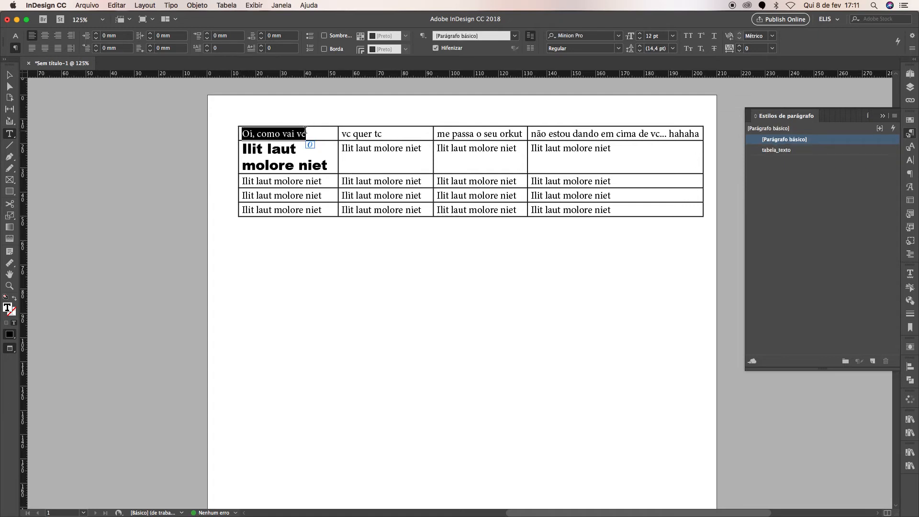
pyautogui.moveTo(306, 130); pyautogui.dragTo(417, 128)
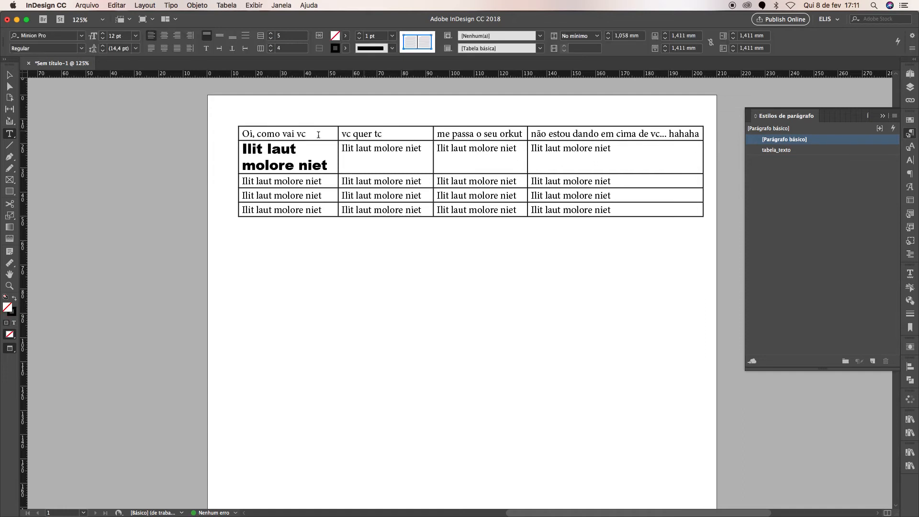
pyautogui.moveTo(304, 123); pyautogui.dragTo(291, 201)
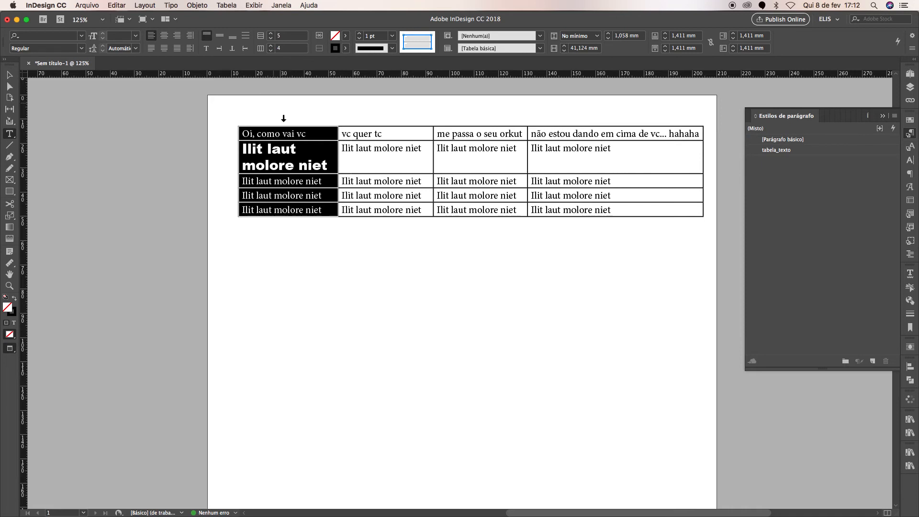
pyautogui.click(275, 151)
pyautogui.tripleClick(275, 151)
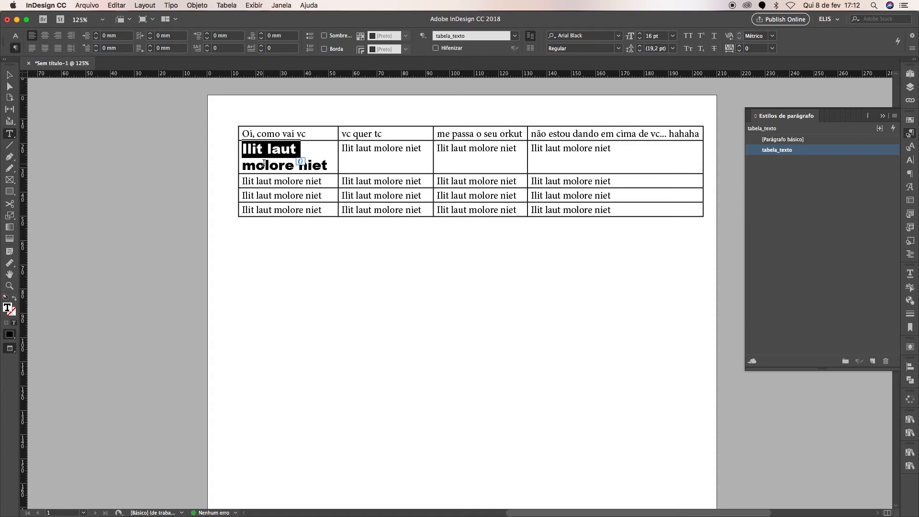
# Apply the tabela_texto paragraph style to all cells of the table's last three rows.
pyautogui.moveTo(249, 180); pyautogui.dragTo(671, 211)
pyautogui.click(777, 151)
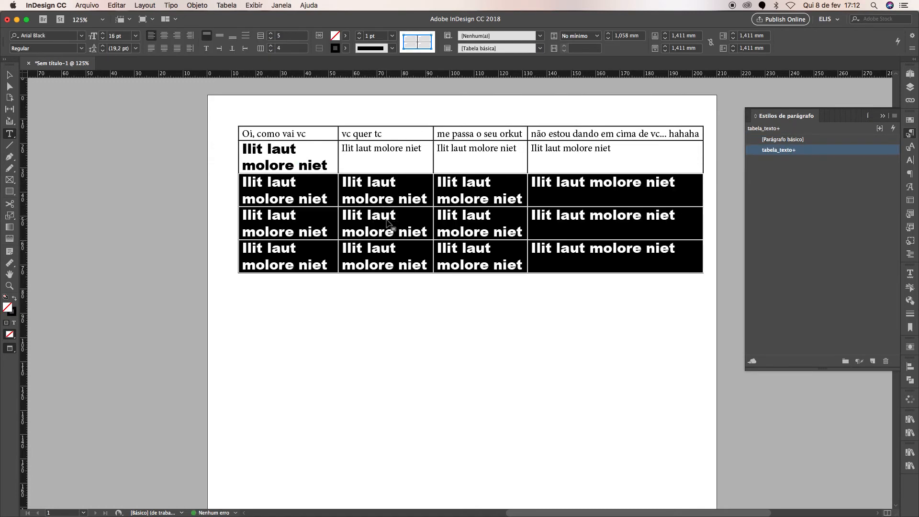
pyautogui.click(368, 144)
# Set the first header cell, "Oi, como vai vc", to the Semibold Italic font style.
pyautogui.doubleClick(302, 135)
pyautogui.click(302, 134)
pyautogui.moveTo(301, 134); pyautogui.dragTo(225, 135)
pyautogui.click(22, 35)
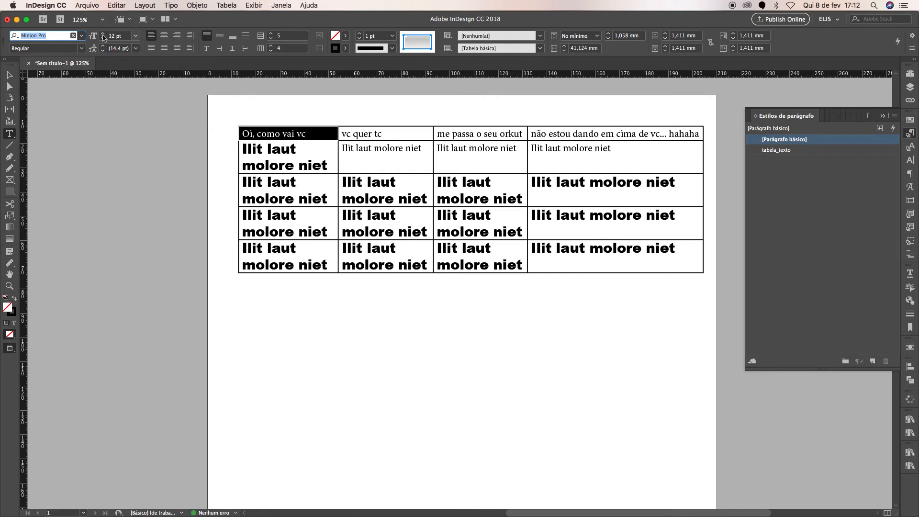
pyautogui.click(82, 48)
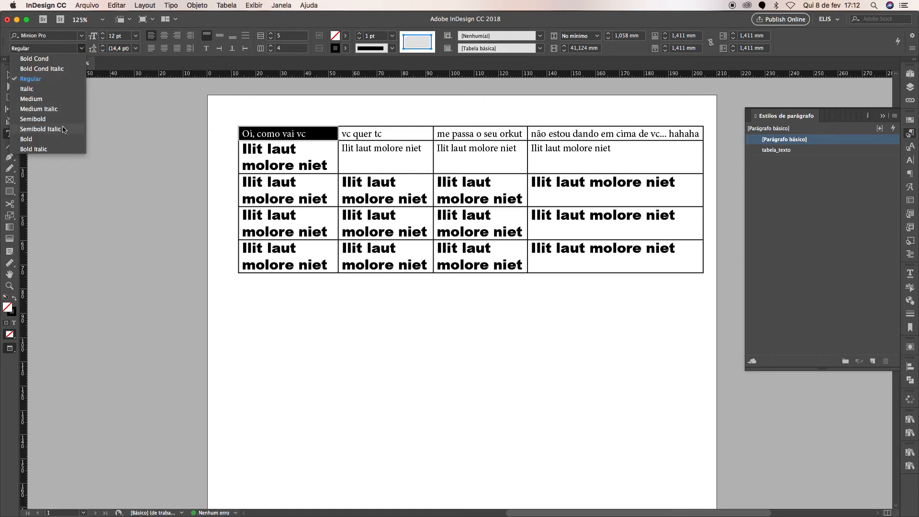
pyautogui.click(43, 128)
# Increase the font size of "Oi, como vai vc" in the first header cell to 26 pt.
pyautogui.click(103, 34)
pyautogui.click(103, 34)
pyautogui.click(104, 34)
pyautogui.click(104, 34)
pyautogui.click(104, 34)
pyautogui.click(104, 34)
pyautogui.click(104, 34)
pyautogui.click(104, 34)
pyautogui.click(103, 34)
pyautogui.click(104, 34)
pyautogui.click(104, 34)
pyautogui.click(104, 34)
pyautogui.click(104, 34)
pyautogui.click(104, 34)
# Create a paragraph style named tabela_gravata from the first header cell's formatting and apply it to that cell.
pyautogui.click(895, 116)
pyautogui.click(878, 122)
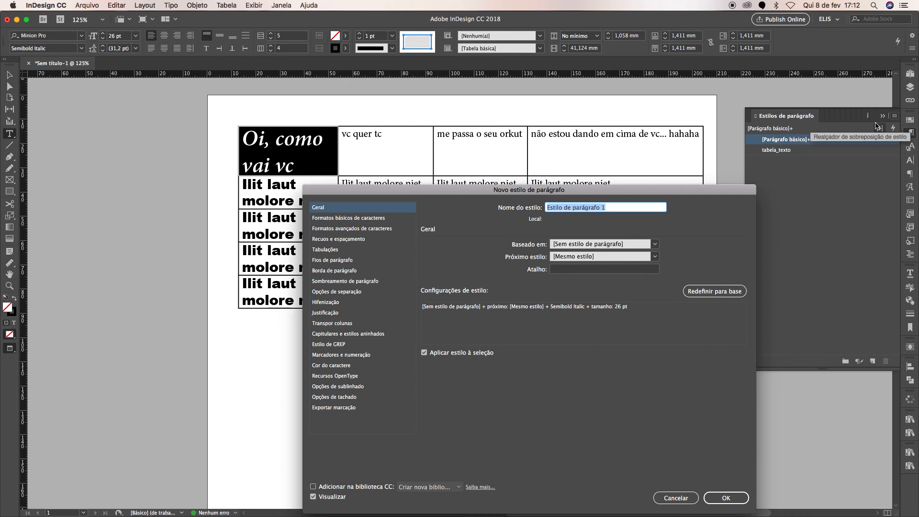
pyautogui.write('ta')
pyautogui.press('BackSpace')
pyautogui.press('BackSpace')
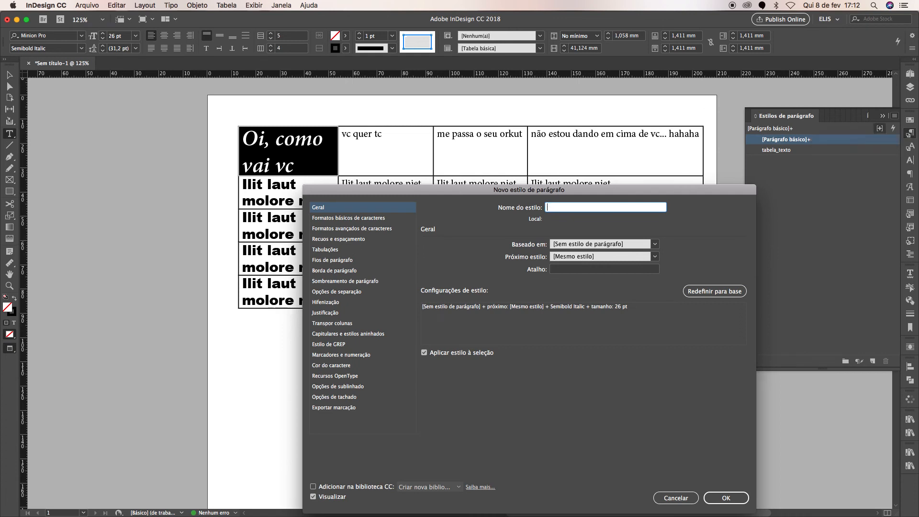
pyautogui.write('tabela_gravata')
pyautogui.press('Return')
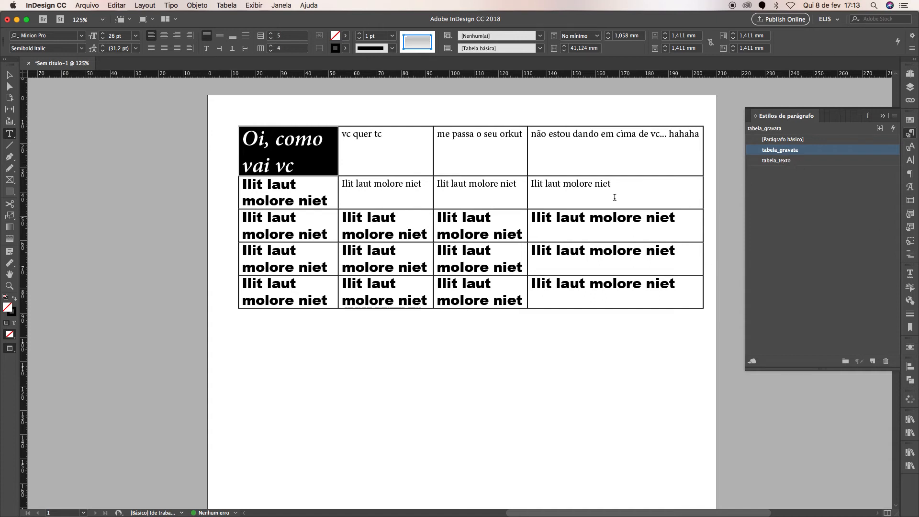
# Apply the tabela_gravata paragraph style to the other three cells of the header row.
pyautogui.moveTo(400, 143); pyautogui.dragTo(575, 142)
pyautogui.click(822, 150)
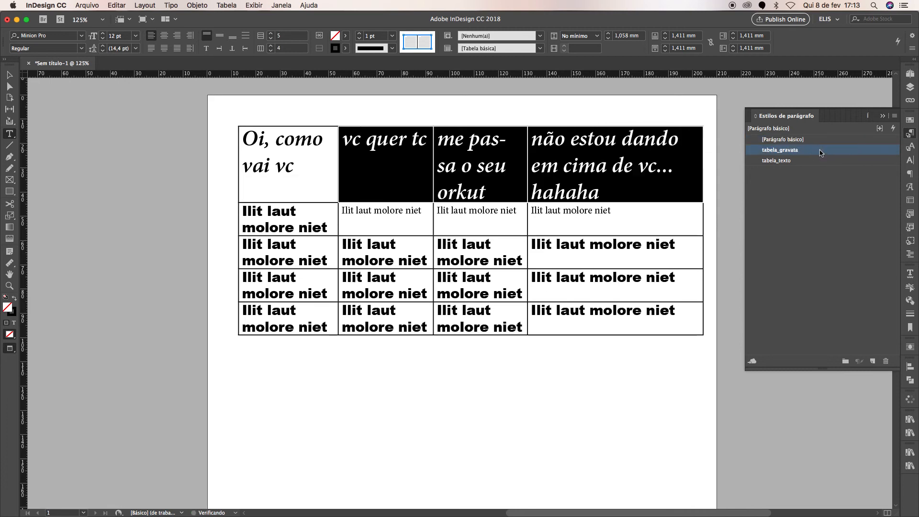
pyautogui.click(607, 177)
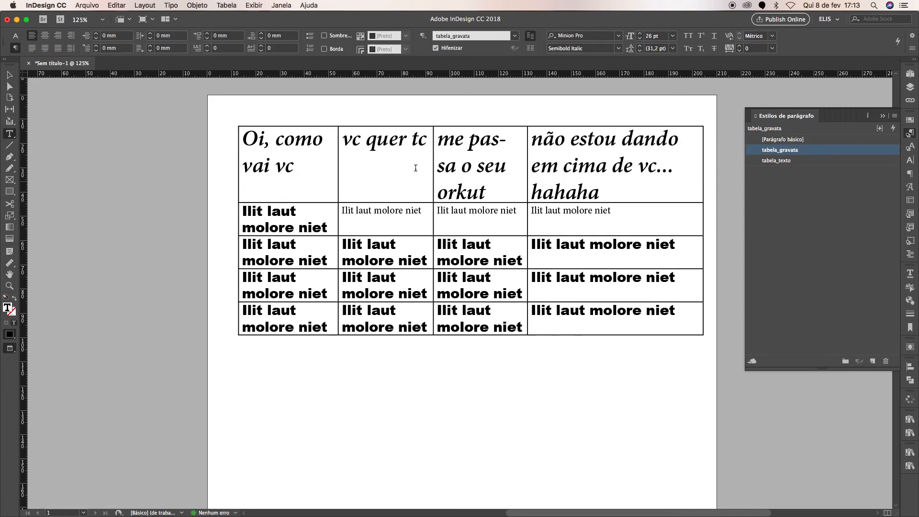
pyautogui.moveTo(377, 148); pyautogui.dragTo(598, 168)
pyautogui.click(580, 159)
pyautogui.moveTo(326, 168); pyautogui.dragTo(574, 177)
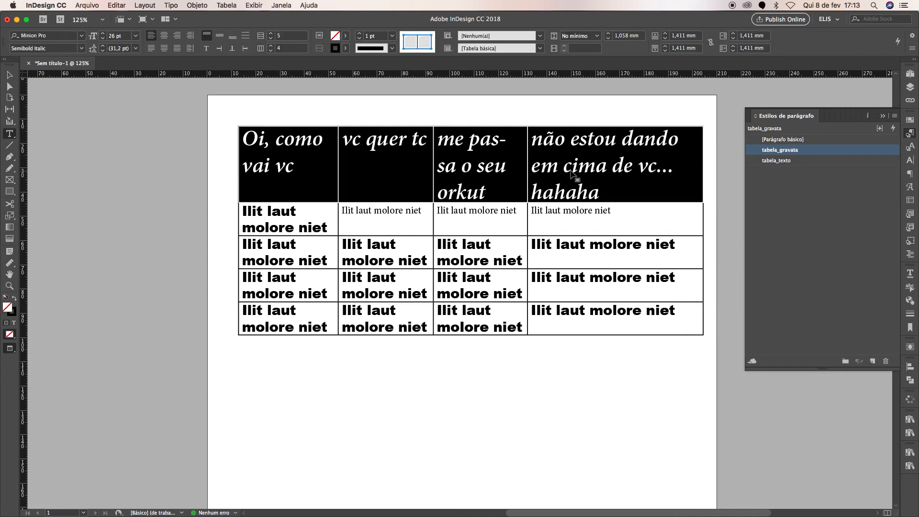
pyautogui.click(308, 324)
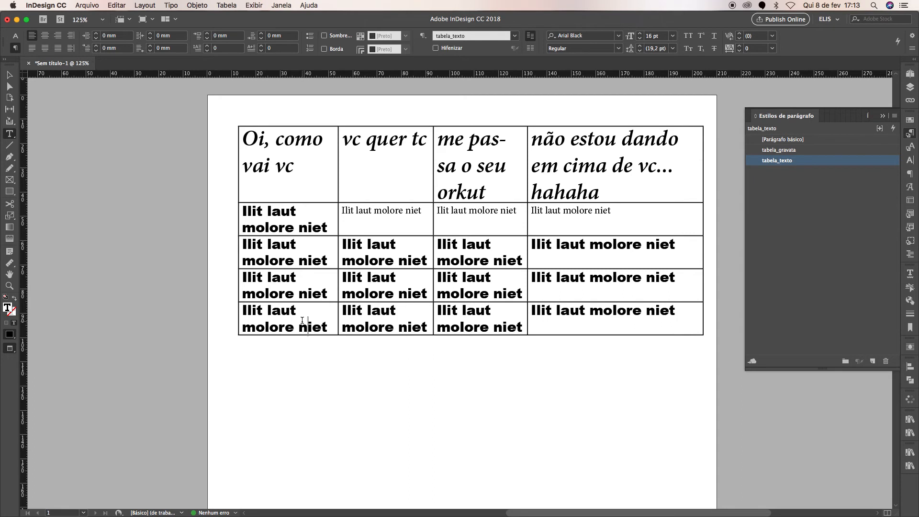
pyautogui.click(284, 178)
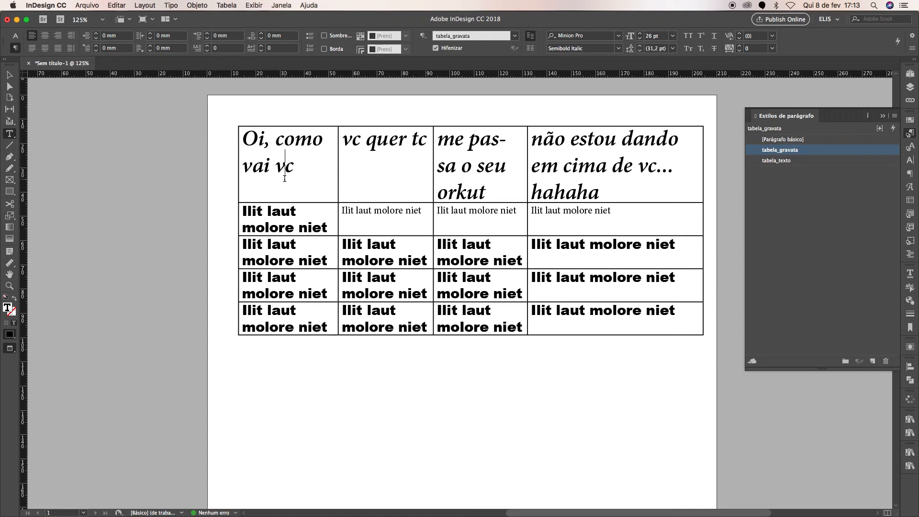
pyautogui.moveTo(285, 178); pyautogui.dragTo(587, 165)
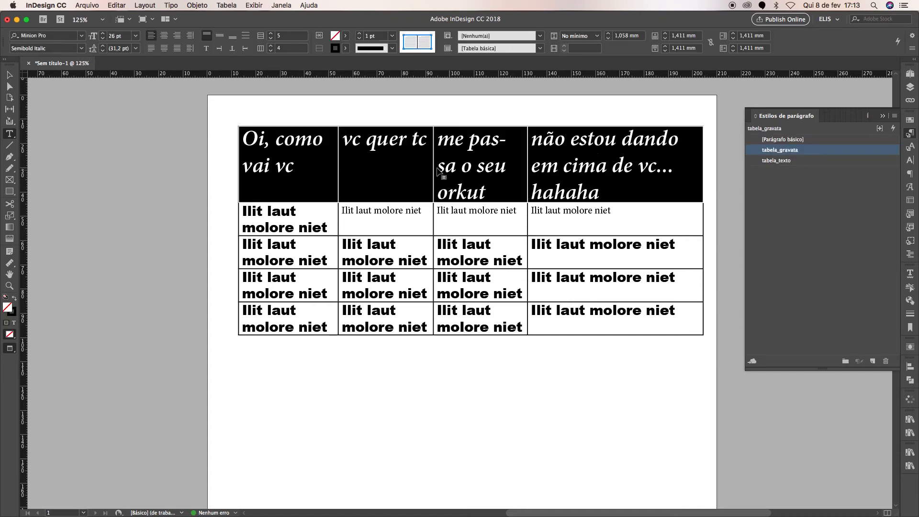
pyautogui.click(380, 163)
pyautogui.moveTo(269, 165); pyautogui.dragTo(586, 163)
pyautogui.scroll(1, 586, 163)
pyautogui.moveTo(257, 183); pyautogui.dragTo(637, 320)
pyautogui.moveTo(306, 185); pyautogui.dragTo(687, 331)
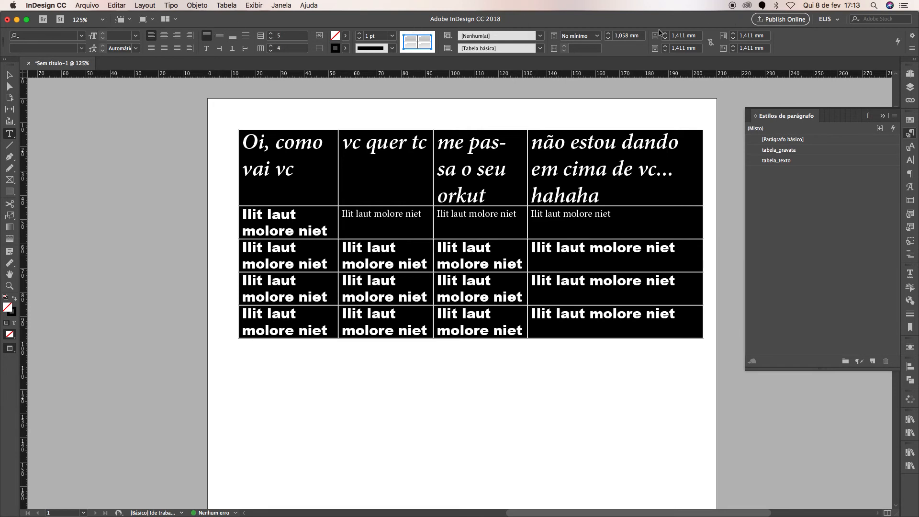
pyautogui.click(344, 157)
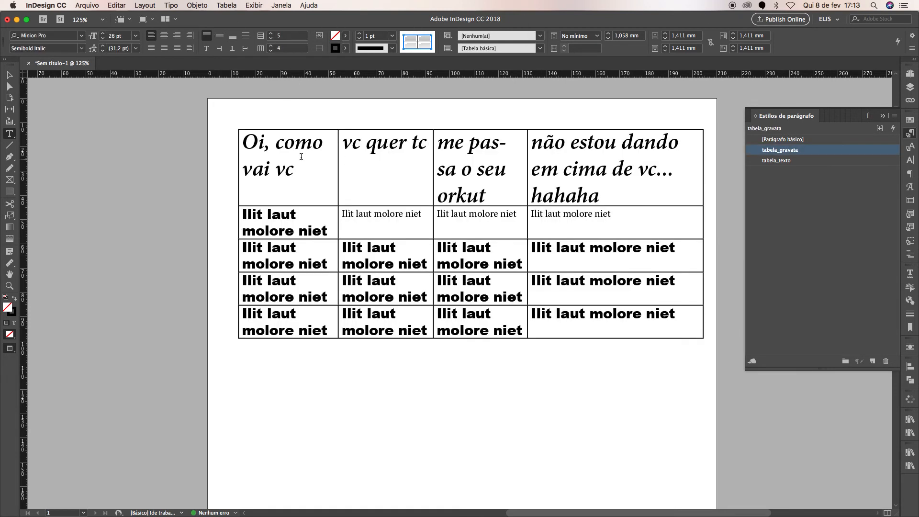
# Select the entire table and target all of its border and inner lines for stroke formatting.
pyautogui.moveTo(252, 138); pyautogui.dragTo(663, 320)
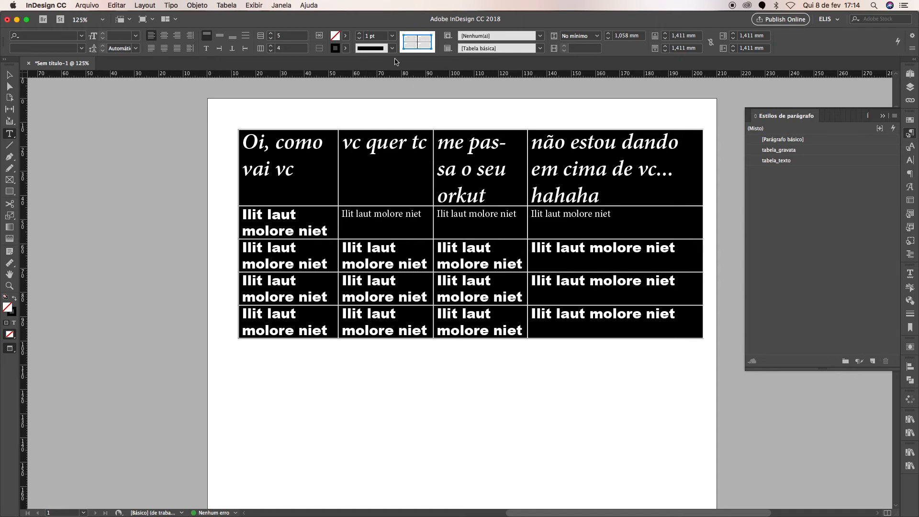
pyautogui.rightClick(413, 40)
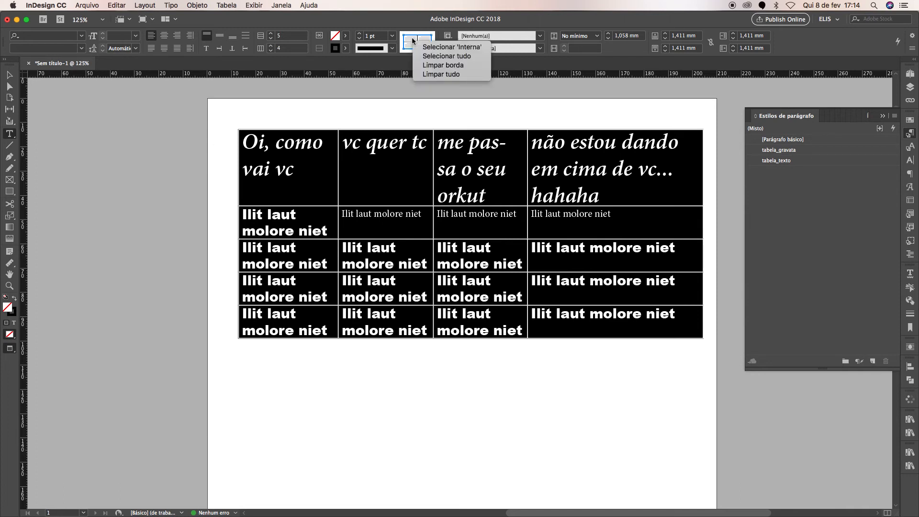
pyautogui.click(438, 46)
pyautogui.rightClick(423, 48)
pyautogui.click(449, 54)
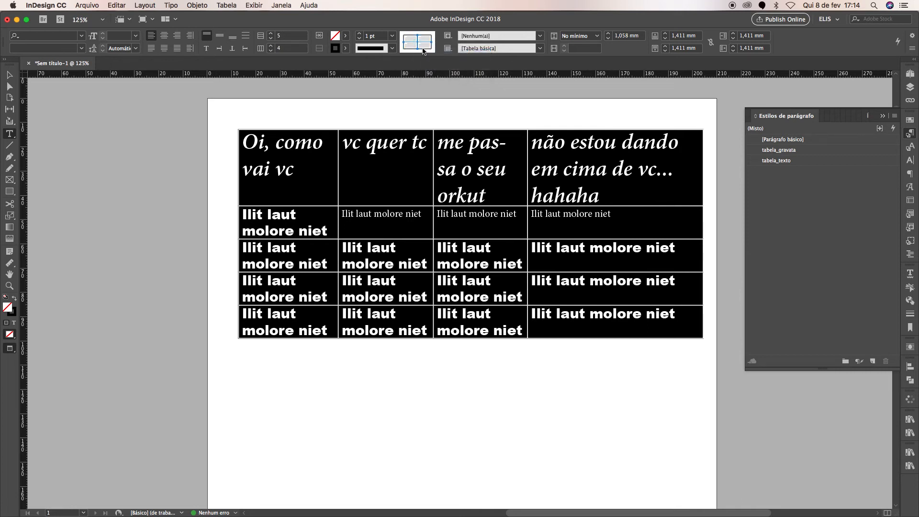
pyautogui.rightClick(424, 49)
pyautogui.click(449, 64)
pyautogui.rightClick(425, 51)
pyautogui.click(446, 75)
pyautogui.rightClick(422, 50)
pyautogui.click(456, 78)
# Try stroke weights of 0,5 pt and 6 pt on all table lines, settling on 2 pt.
pyautogui.click(391, 38)
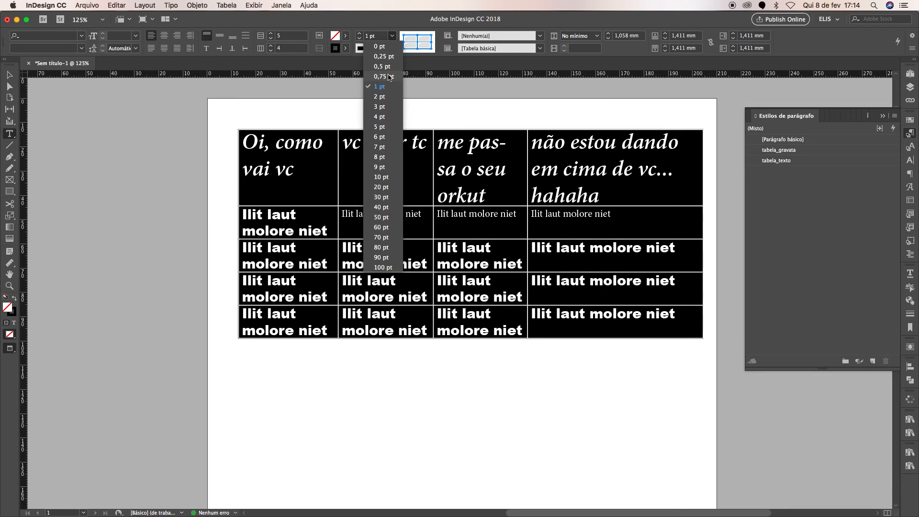
pyautogui.click(382, 66)
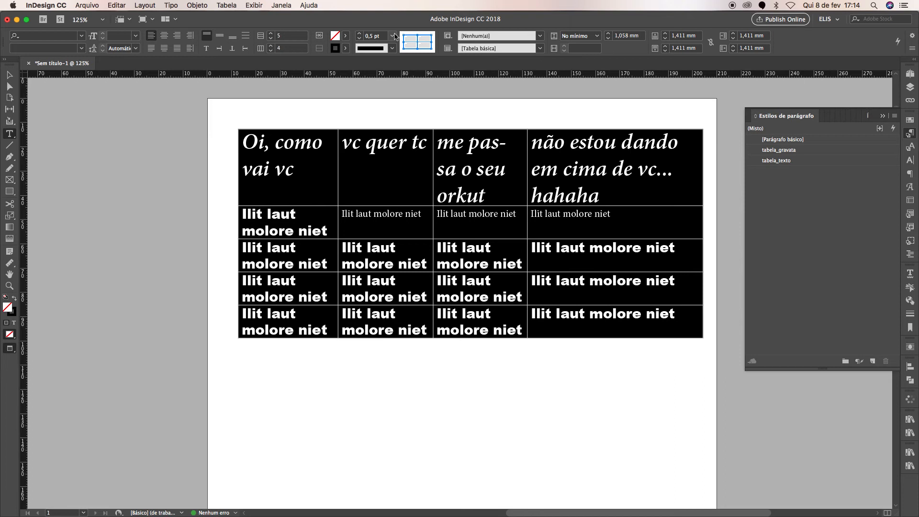
pyautogui.click(396, 36)
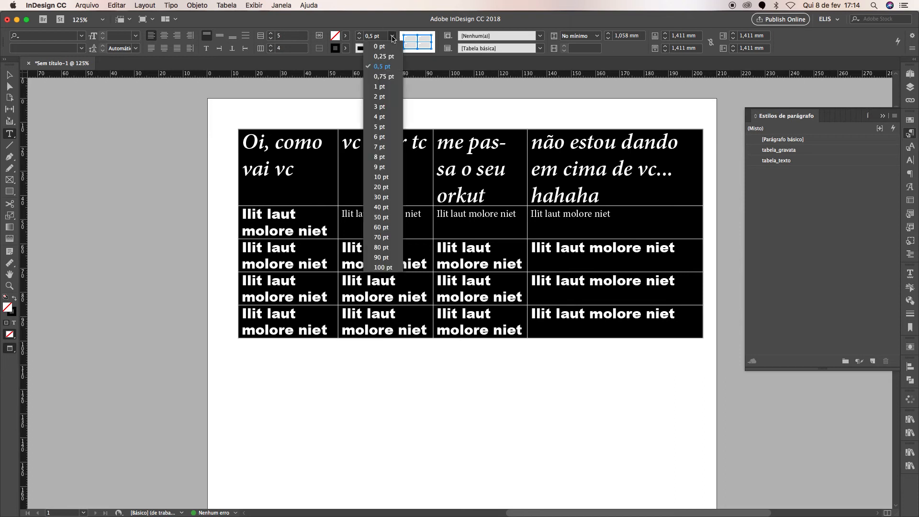
pyautogui.click(381, 132)
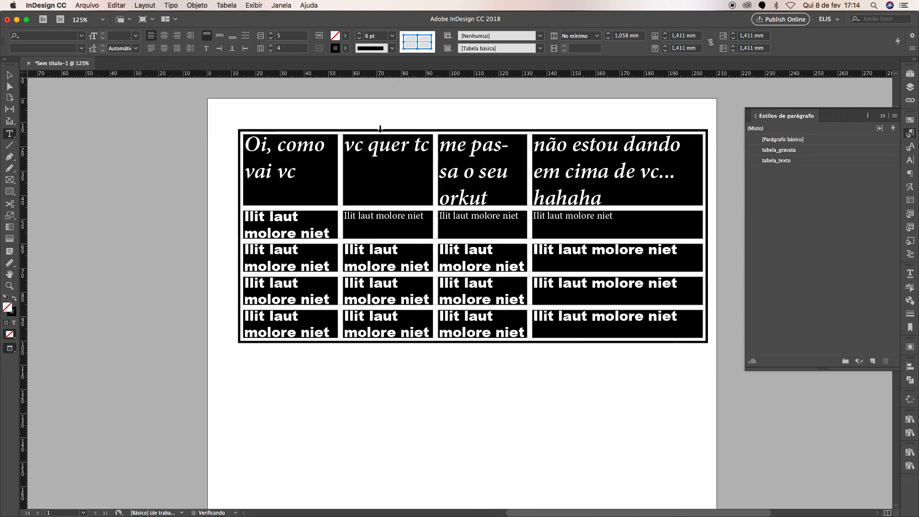
pyautogui.click(393, 36)
pyautogui.click(393, 96)
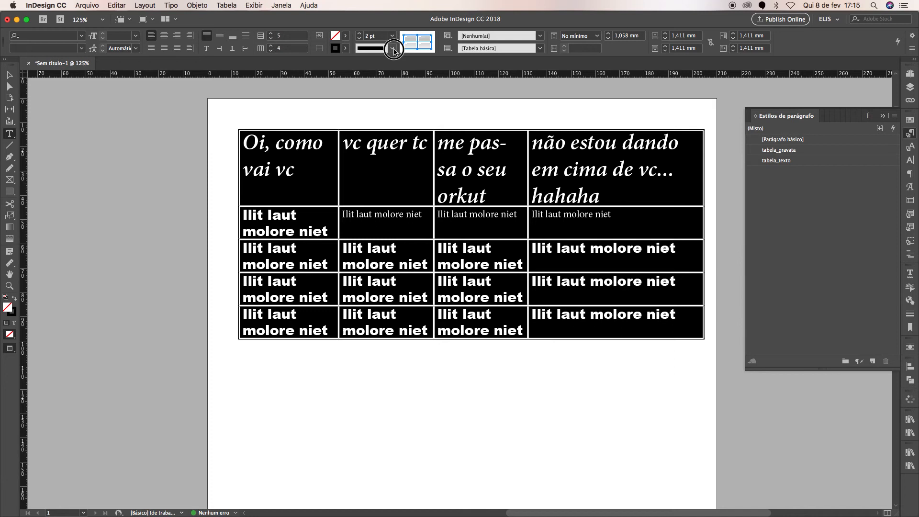
# Try the Triplo, Fino - Grosso and Pontilhado japonês stroke types on all table lines, returning to Sólido(a).
pyautogui.click(392, 48)
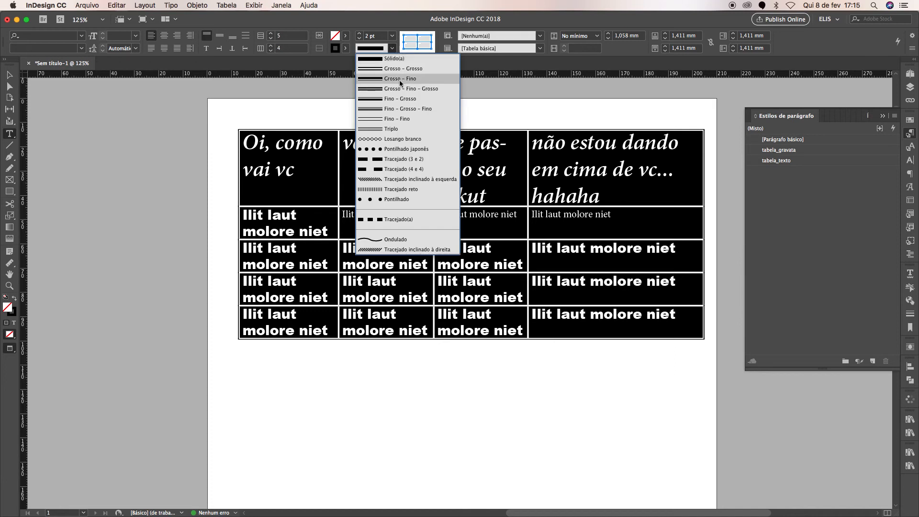
pyautogui.click(397, 129)
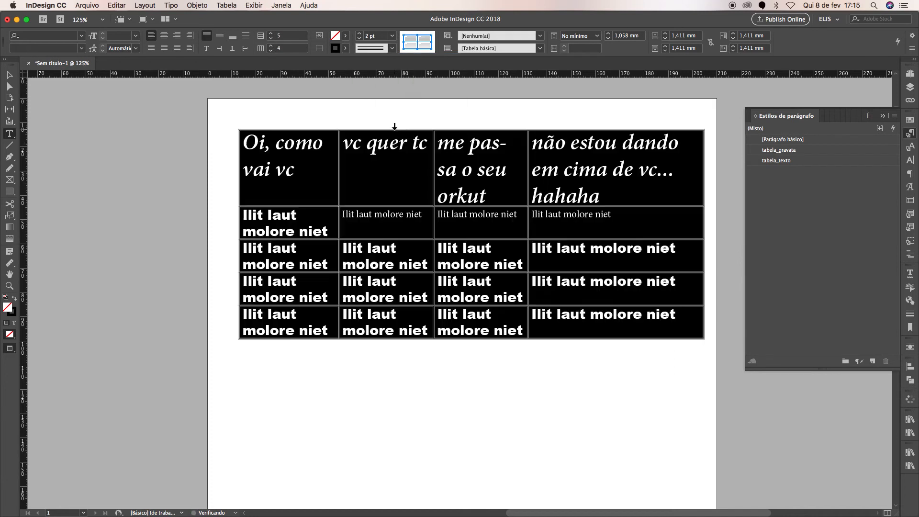
pyautogui.click(393, 48)
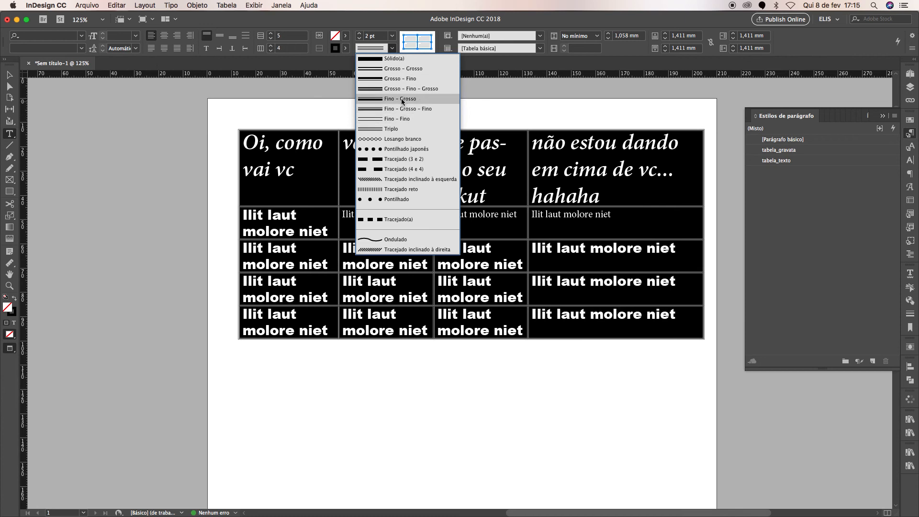
pyautogui.click(401, 98)
pyautogui.click(392, 48)
pyautogui.click(390, 59)
pyautogui.click(393, 48)
pyautogui.click(405, 149)
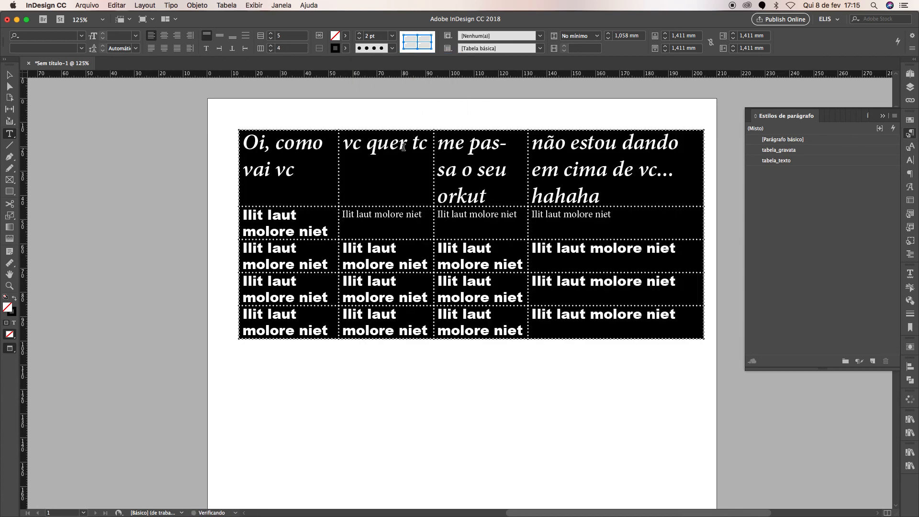
pyautogui.click(393, 48)
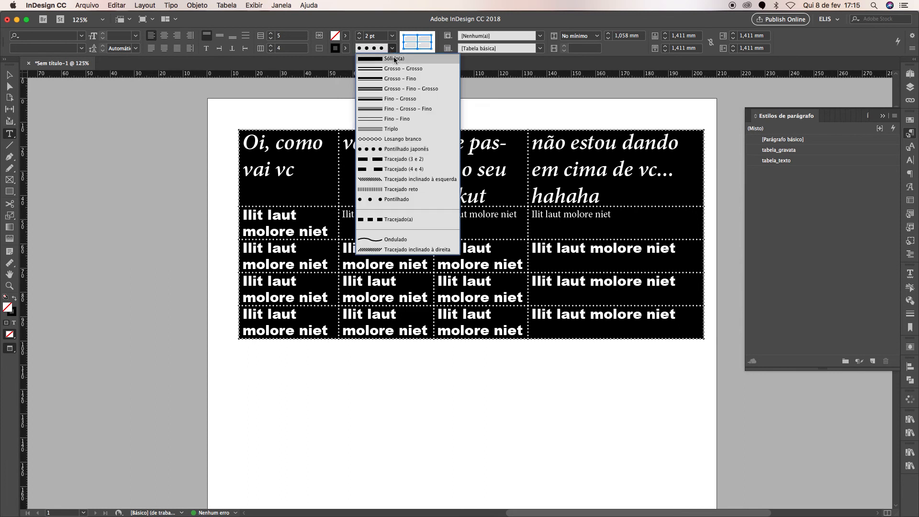
pyautogui.click(393, 59)
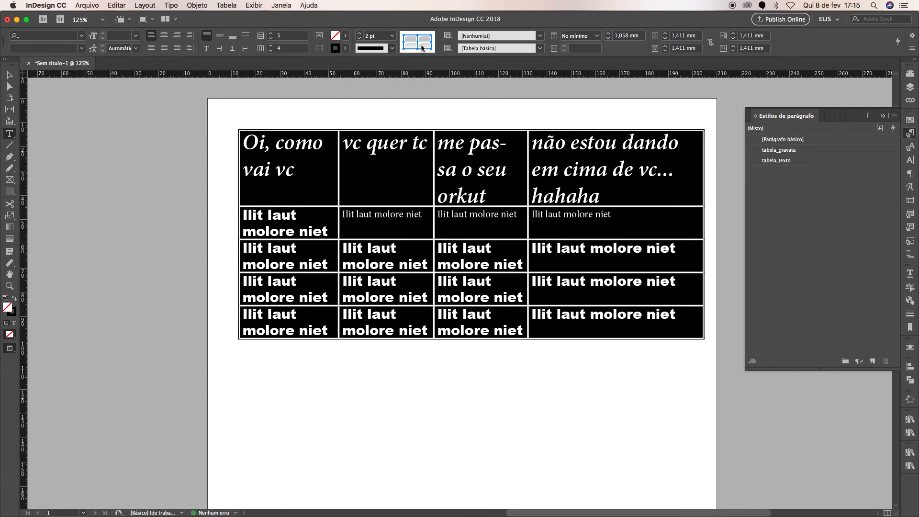
# Try the Pontilhado stroke type on all table lines and restore Sólido(a).
pyautogui.click(391, 48)
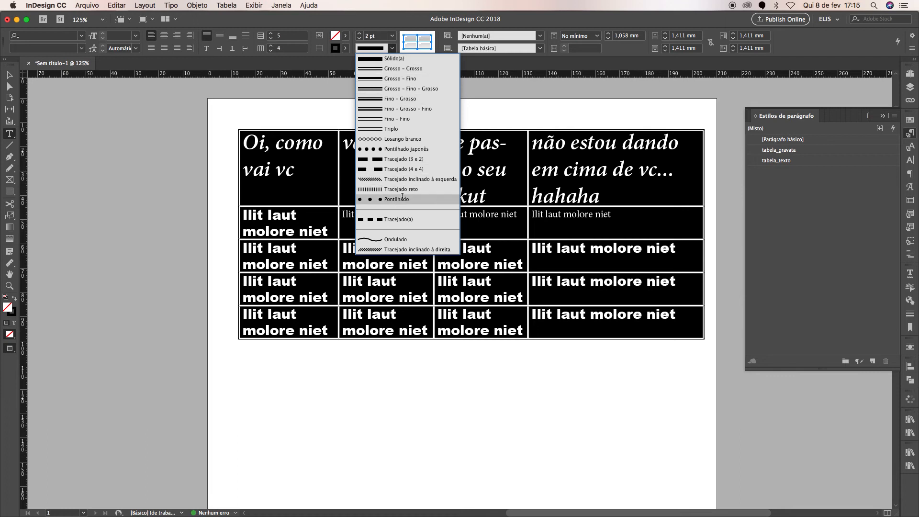
pyautogui.click(403, 198)
pyautogui.click(392, 48)
pyautogui.click(392, 59)
# Limit the stroke target to the table's outer border and give it the Pontilhado stroke type.
pyautogui.rightClick(426, 48)
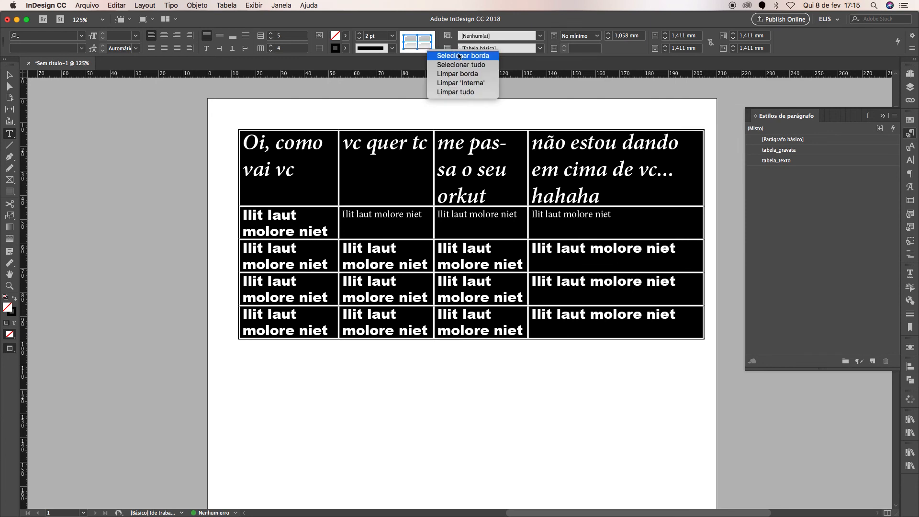
pyautogui.click(464, 92)
pyautogui.rightClick(424, 48)
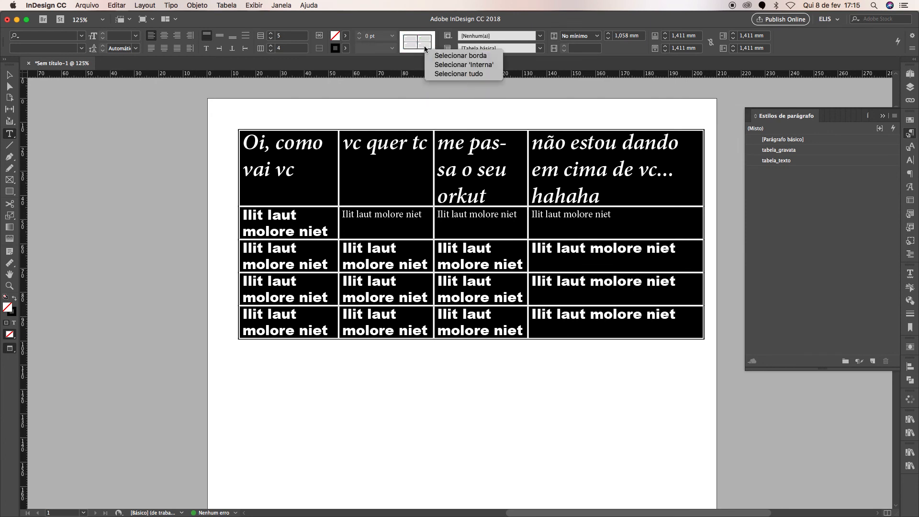
pyautogui.click(451, 55)
pyautogui.click(392, 50)
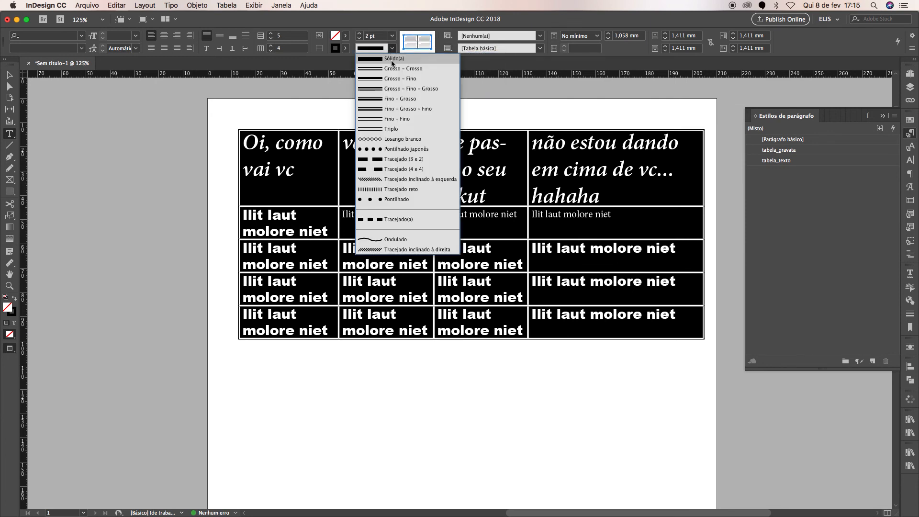
pyautogui.click(397, 199)
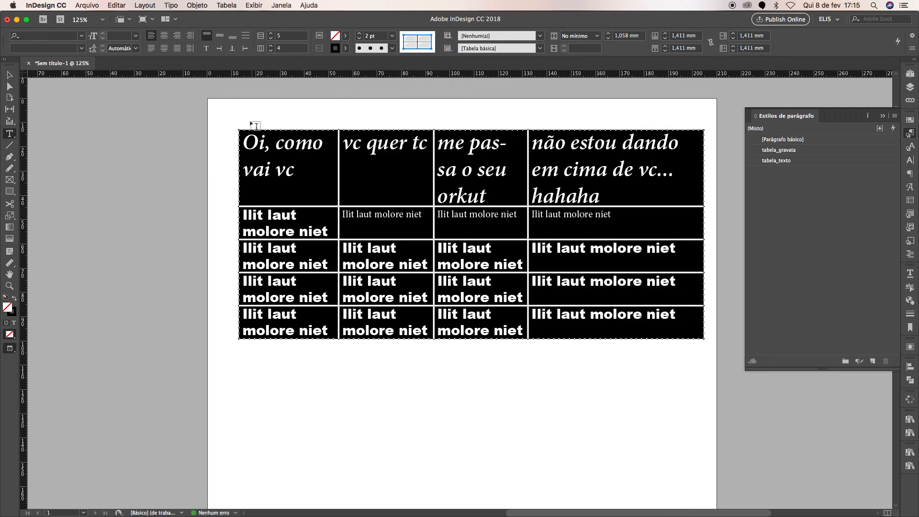
# Increase the stroke weight of the table's outer border to 10 pt.
pyautogui.click(360, 33)
pyautogui.click(359, 33)
pyautogui.click(359, 33)
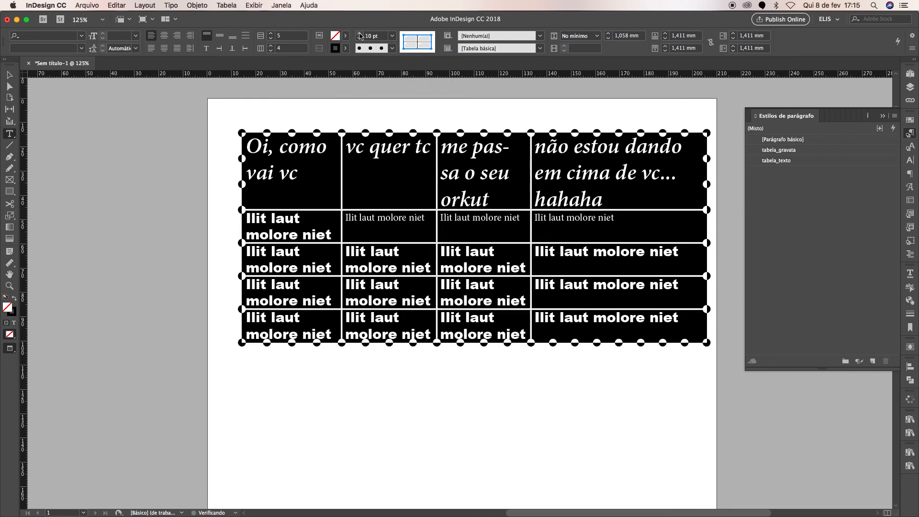
pyautogui.click(355, 147)
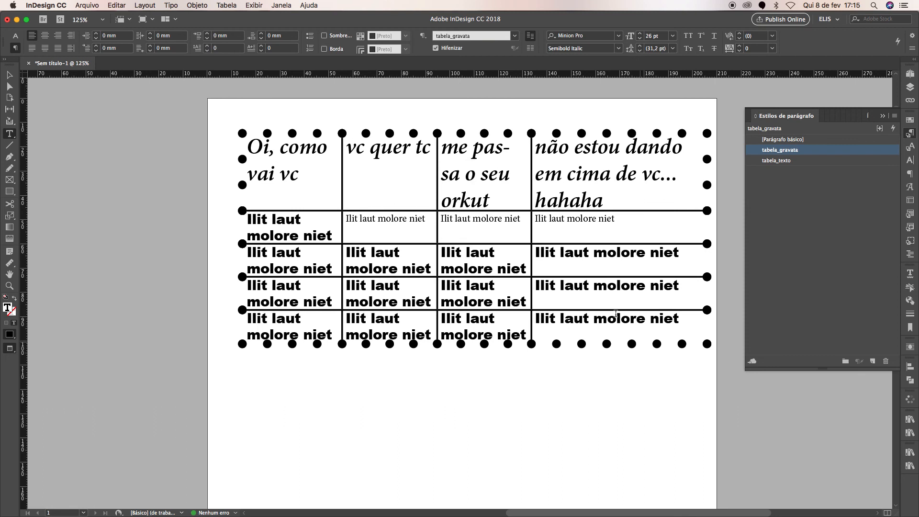
# Apply the Pontilhado stroke type to all lines of the header row's four cells.
pyautogui.moveTo(287, 145); pyautogui.dragTo(671, 146)
pyautogui.click(345, 199)
pyautogui.moveTo(271, 169); pyautogui.dragTo(659, 175)
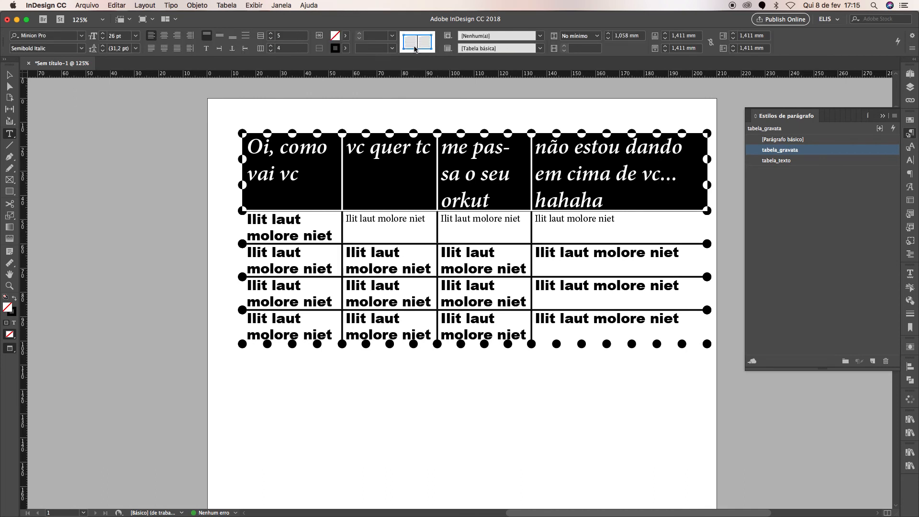
pyautogui.rightClick(415, 48)
pyautogui.click(448, 60)
pyautogui.click(386, 50)
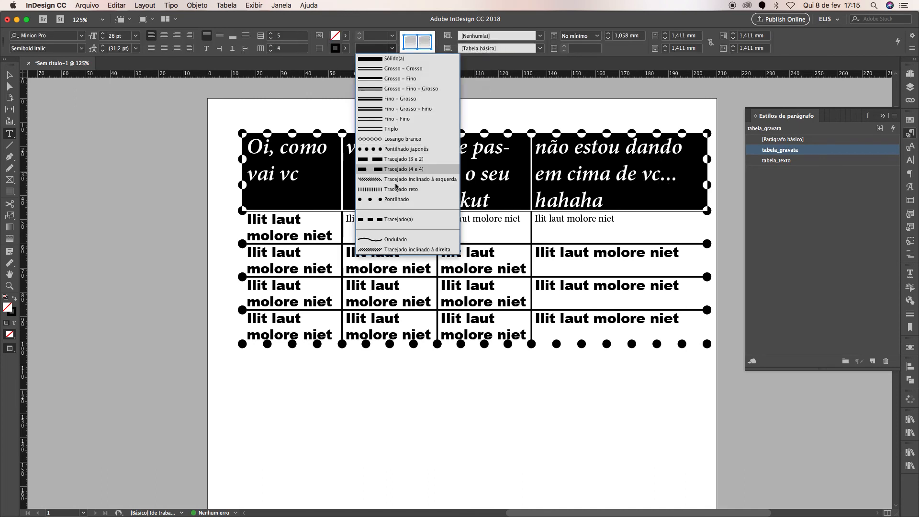
pyautogui.click(398, 199)
# Set the stroke weight of all the header row's lines to 3 pt.
pyautogui.click(393, 35)
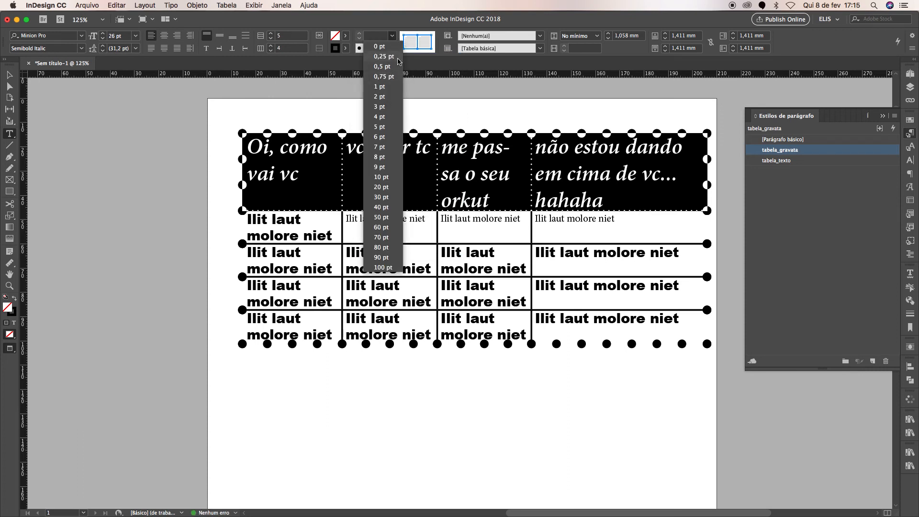
pyautogui.click(372, 37)
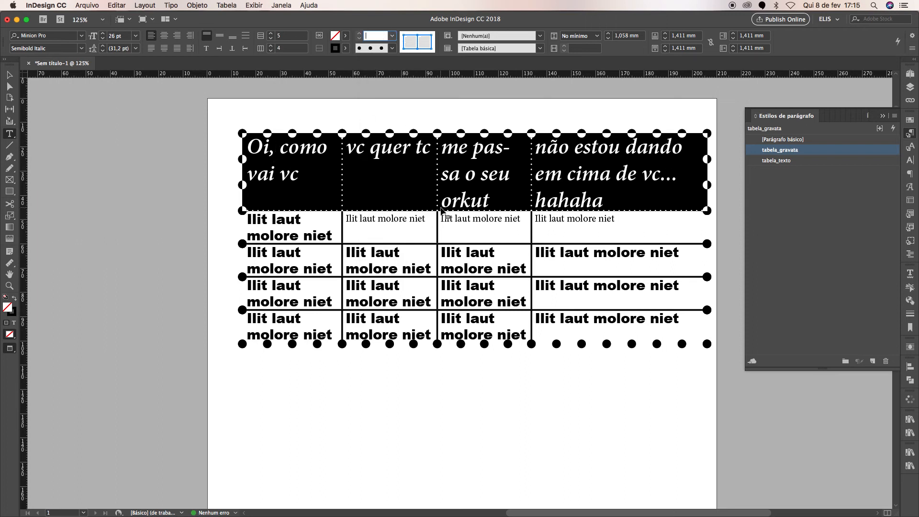
pyautogui.click(392, 48)
pyautogui.click(392, 35)
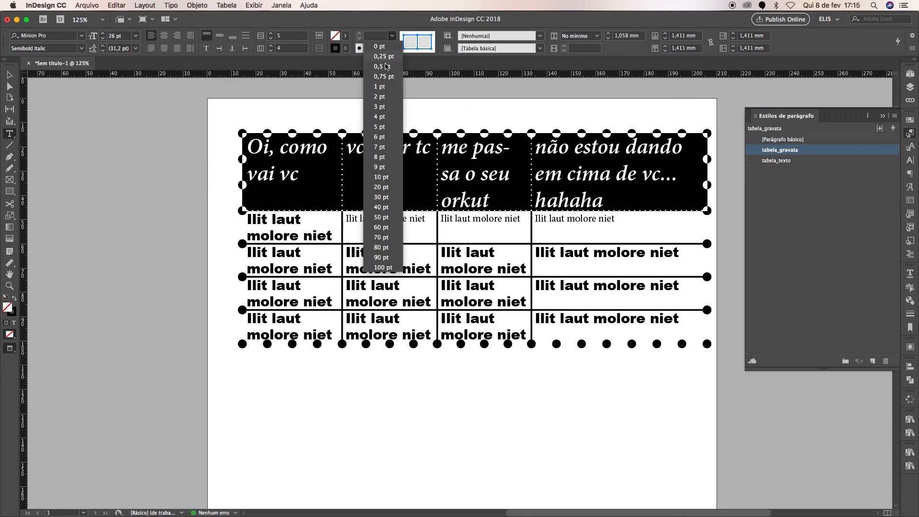
pyautogui.click(381, 116)
pyautogui.click(262, 162)
pyautogui.moveTo(261, 161); pyautogui.dragTo(660, 156)
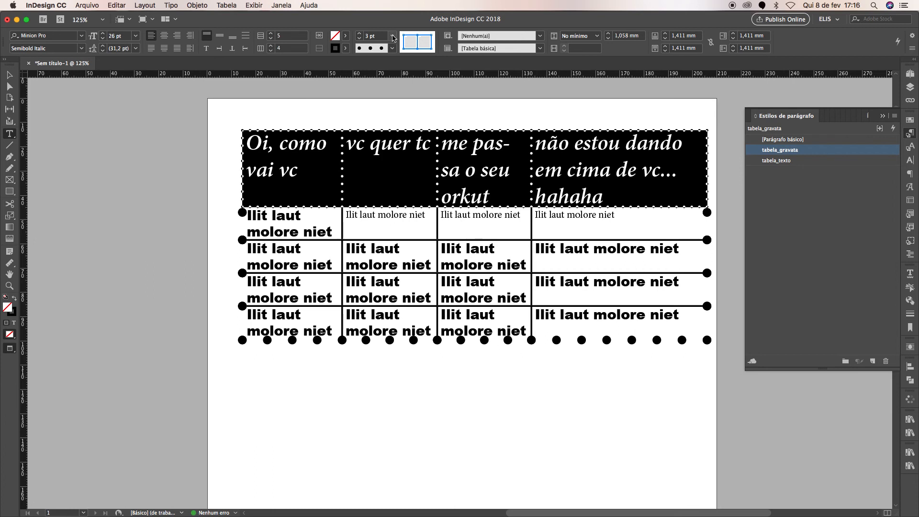
pyautogui.click(414, 125)
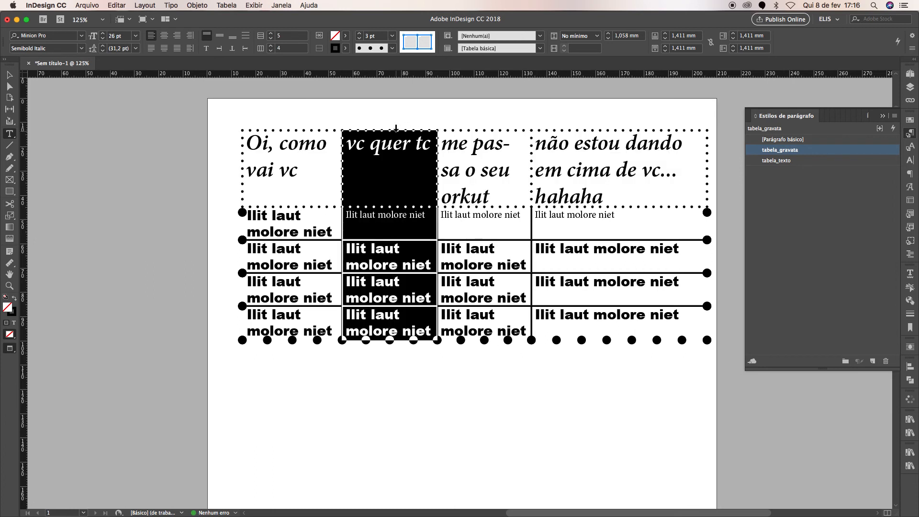
pyautogui.click(359, 139)
pyautogui.click(275, 160)
pyautogui.click(278, 220)
pyautogui.moveTo(278, 220); pyautogui.dragTo(698, 334)
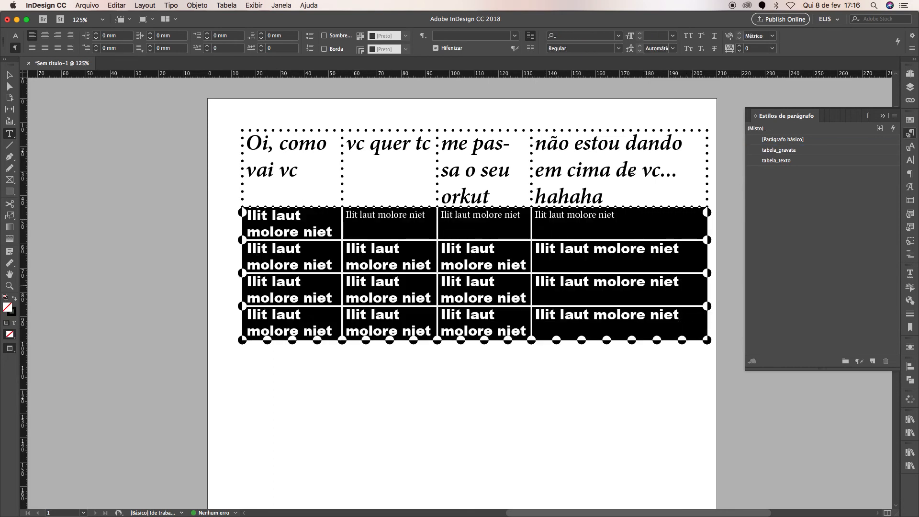
pyautogui.click(510, 145)
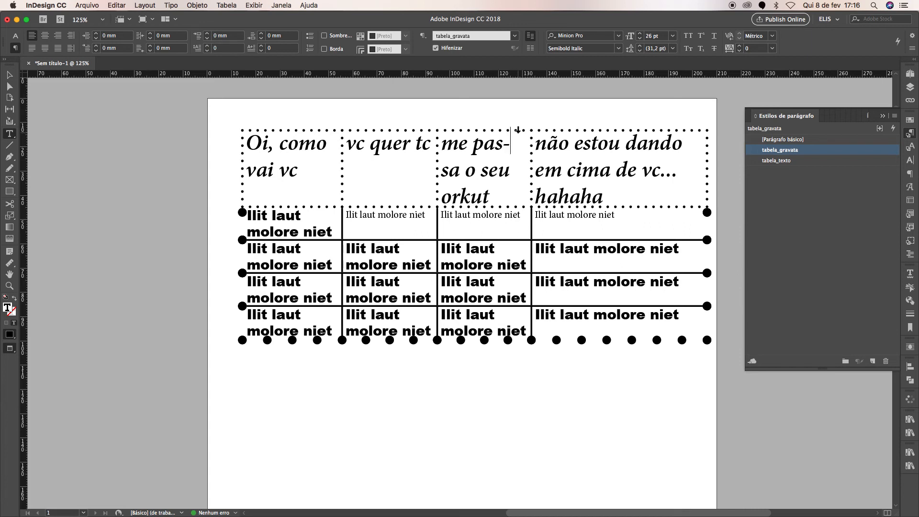
# Select all the table's cells and open the table styles and cell styles panels.
pyautogui.moveTo(270, 179); pyautogui.dragTo(662, 308)
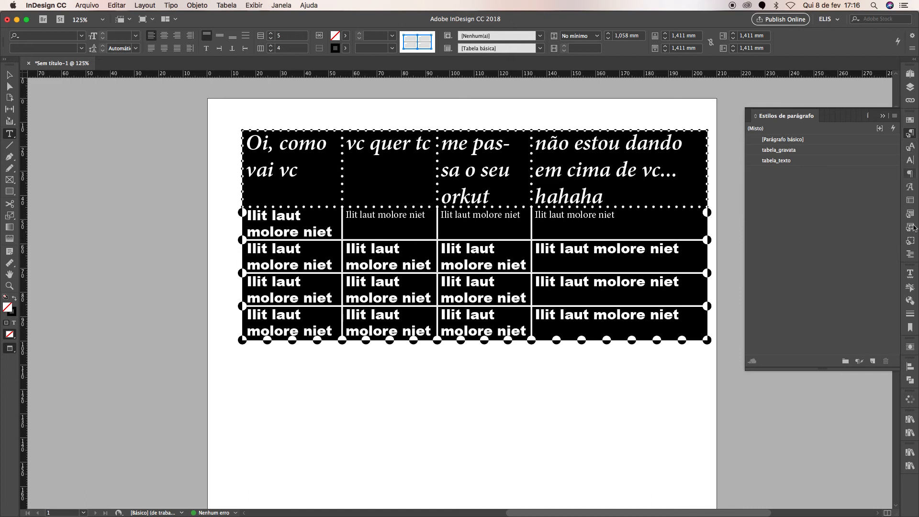
pyautogui.click(287, 6)
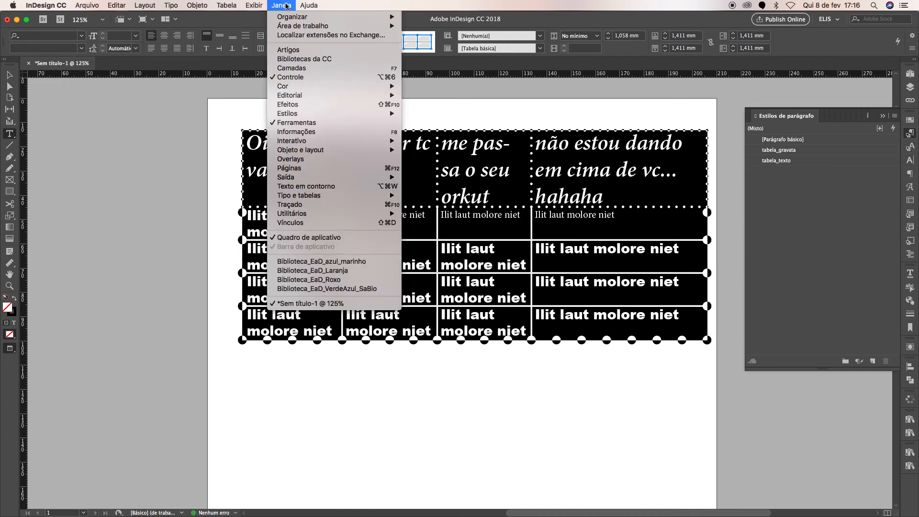
pyautogui.moveTo(299, 115)
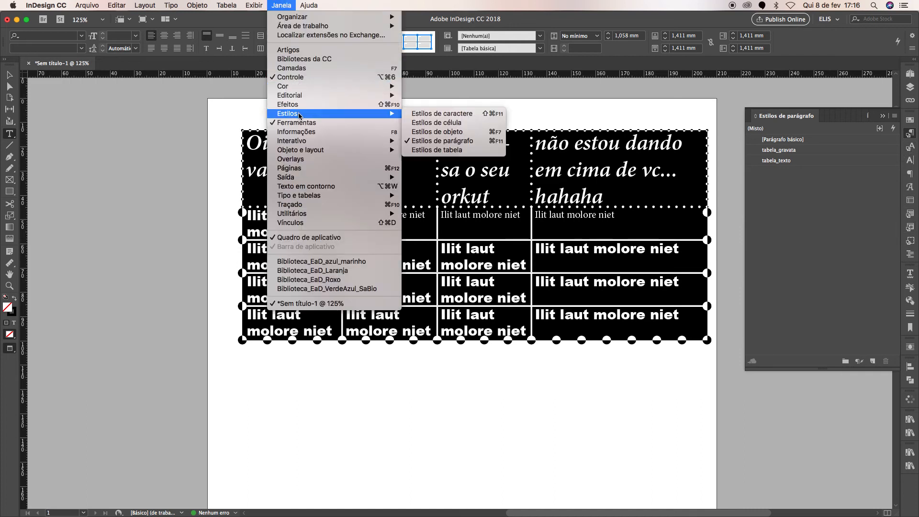
pyautogui.click(437, 151)
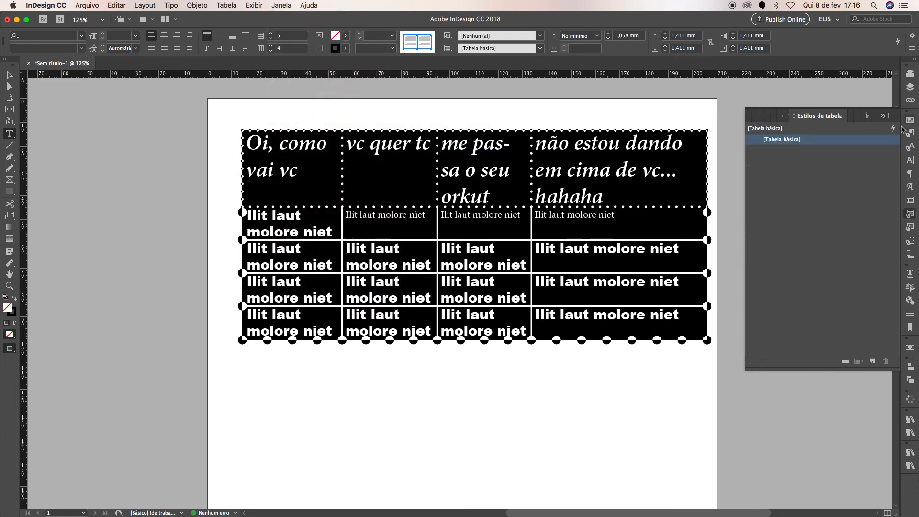
pyautogui.click(910, 228)
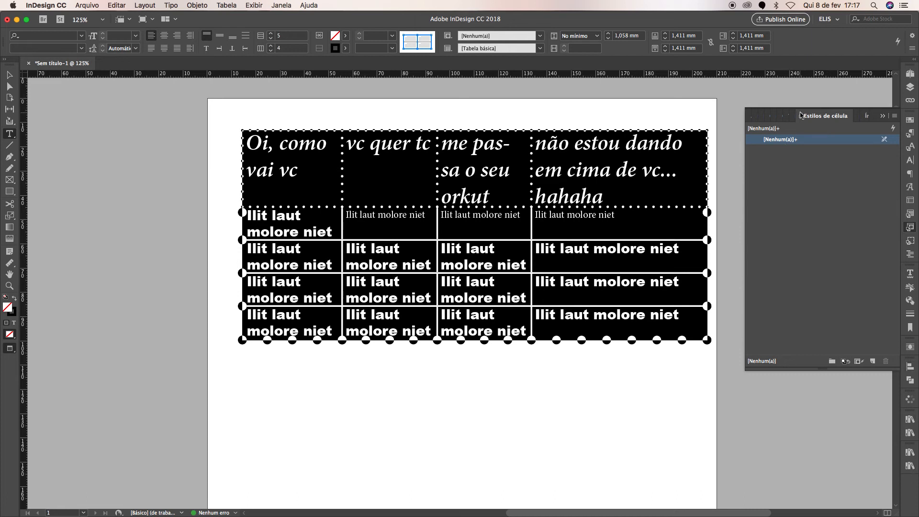
# Create a table style named tabela1 from the fully selected table and apply it to the table.
pyautogui.click(272, 129)
pyautogui.moveTo(258, 142); pyautogui.dragTo(704, 327)
pyautogui.click(910, 214)
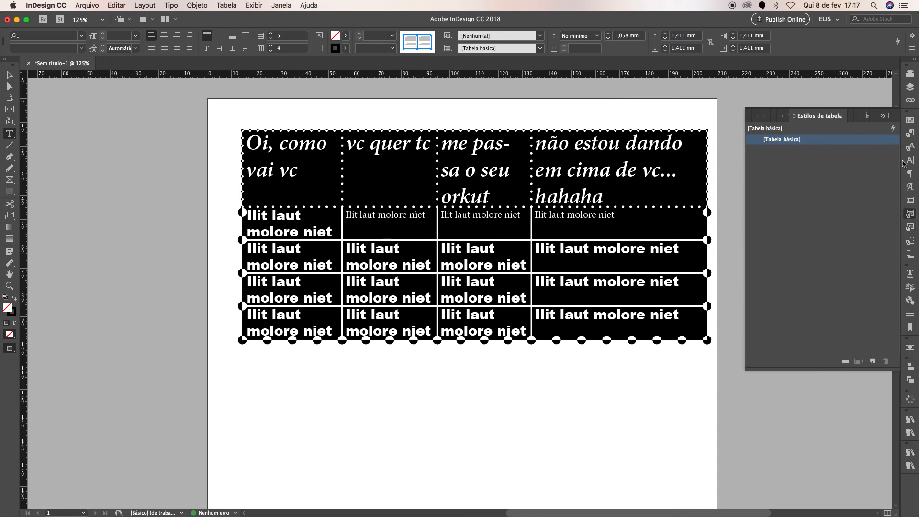
pyautogui.click(895, 117)
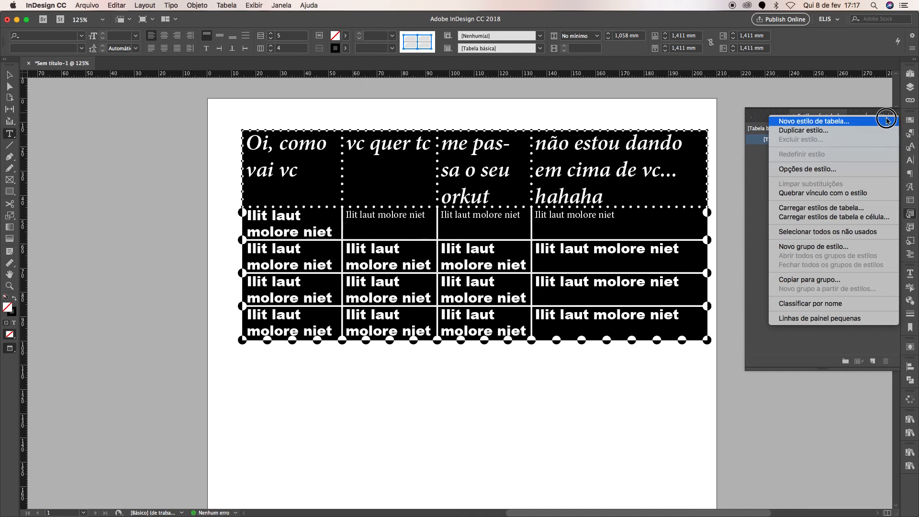
pyautogui.click(888, 121)
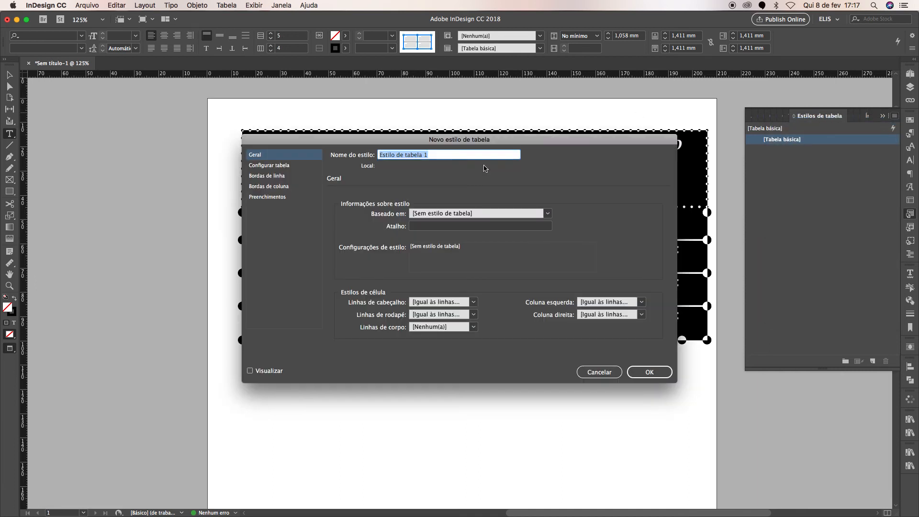
pyautogui.write('abela1')
pyautogui.press('Return')
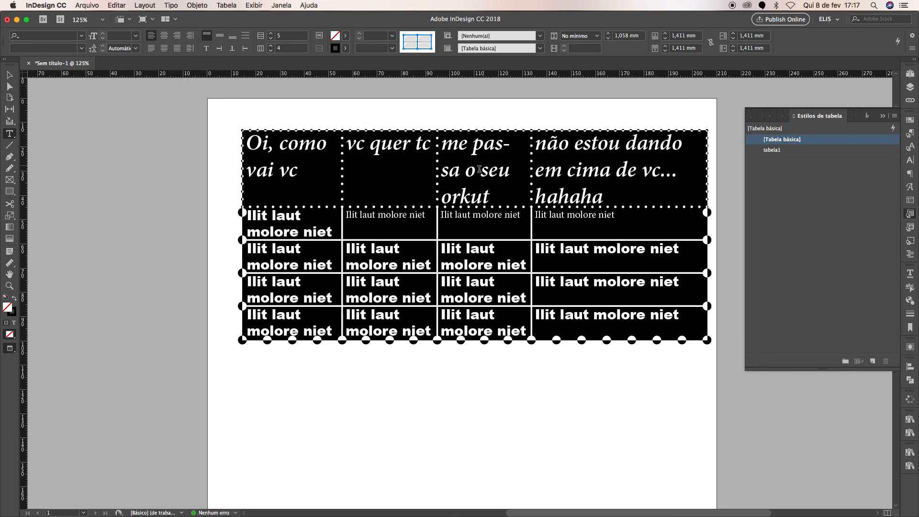
pyautogui.click(827, 152)
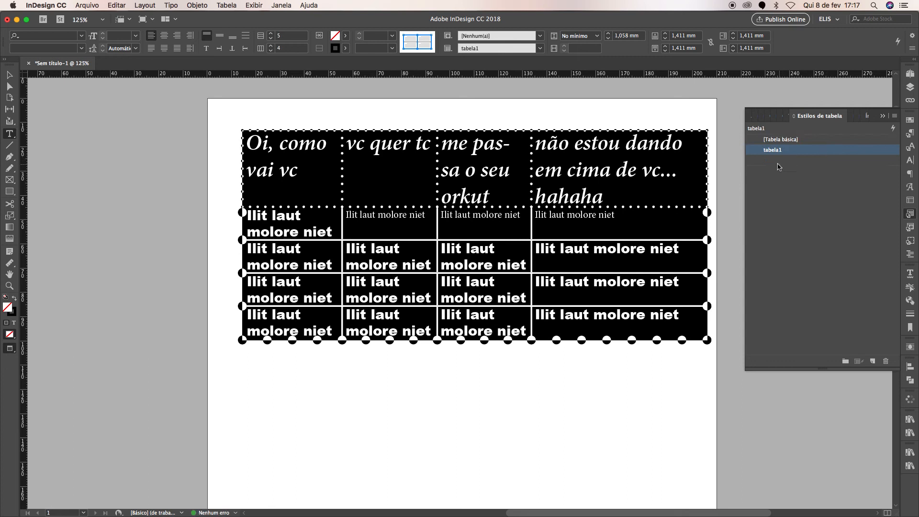
# Select the header row's four cells and bring up the cell styles.
pyautogui.click(358, 185)
pyautogui.moveTo(288, 185); pyautogui.dragTo(617, 165)
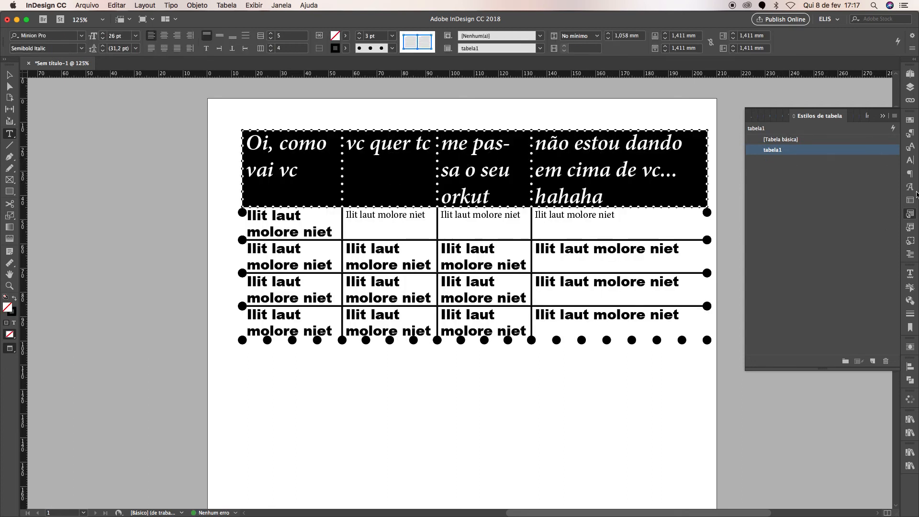
pyautogui.click(910, 227)
pyautogui.click(312, 162)
pyautogui.moveTo(312, 162); pyautogui.dragTo(622, 189)
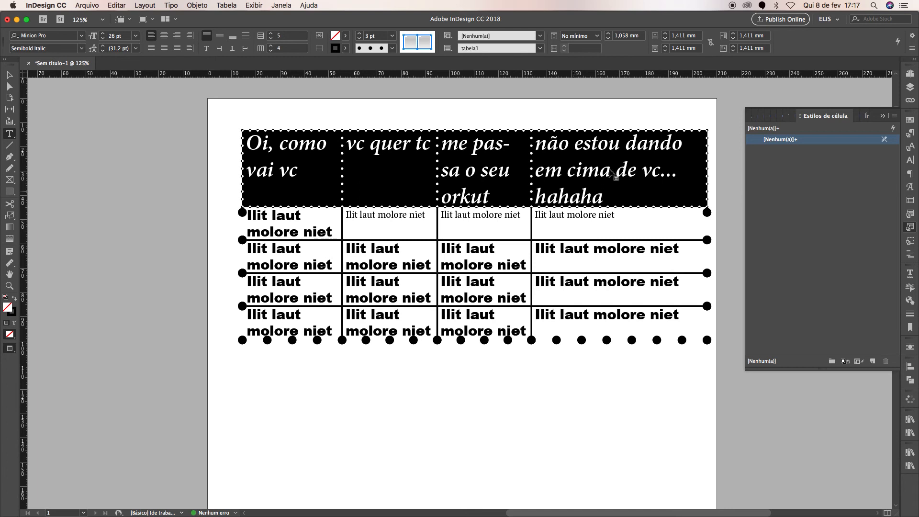
pyautogui.click(873, 361)
pyautogui.click(811, 151)
pyautogui.click(886, 361)
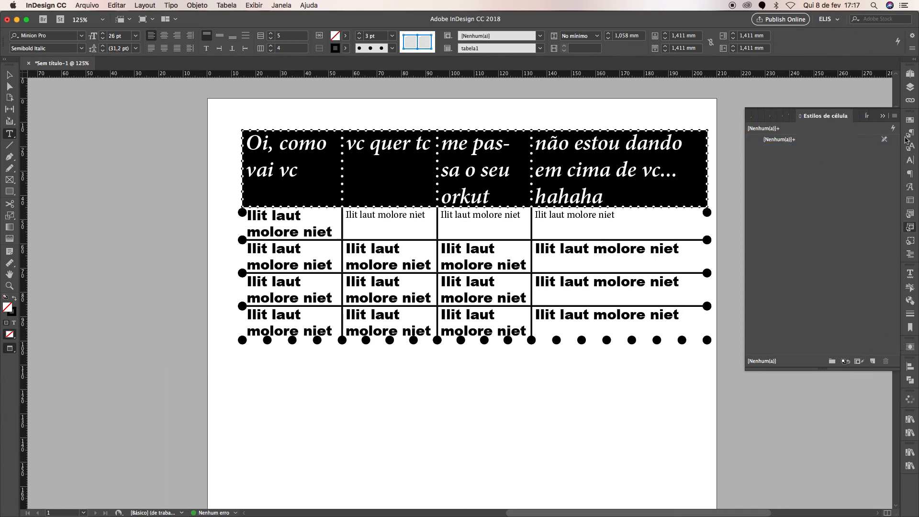
# Create a cell style named gravata from the selected header row.
pyautogui.click(895, 116)
pyautogui.click(884, 124)
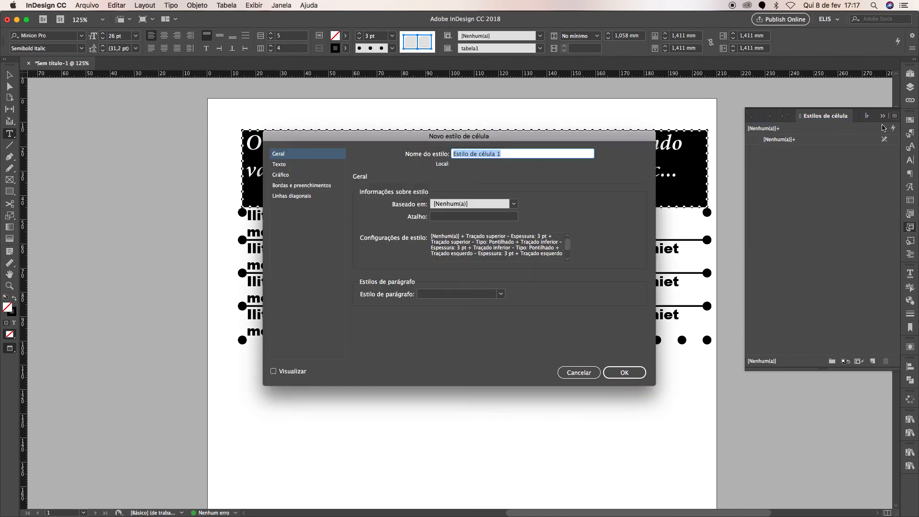
pyautogui.write('gravata')
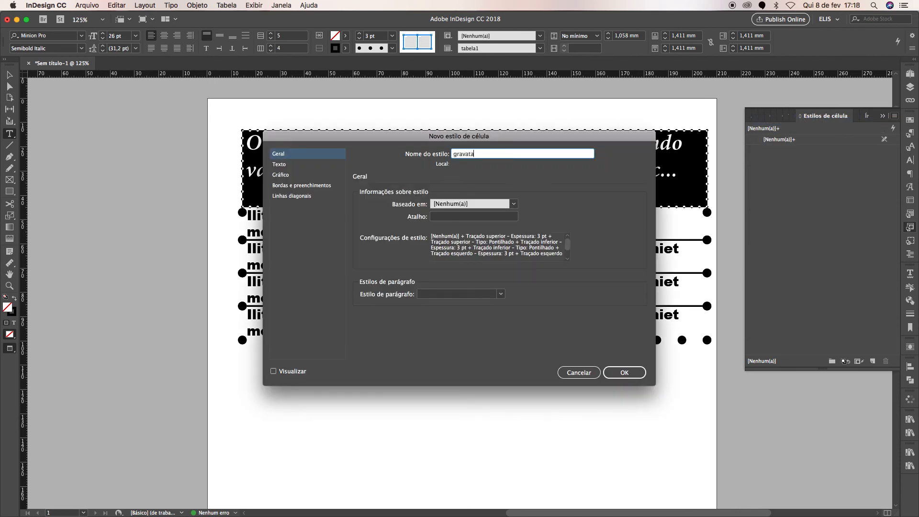
pyautogui.press('Return')
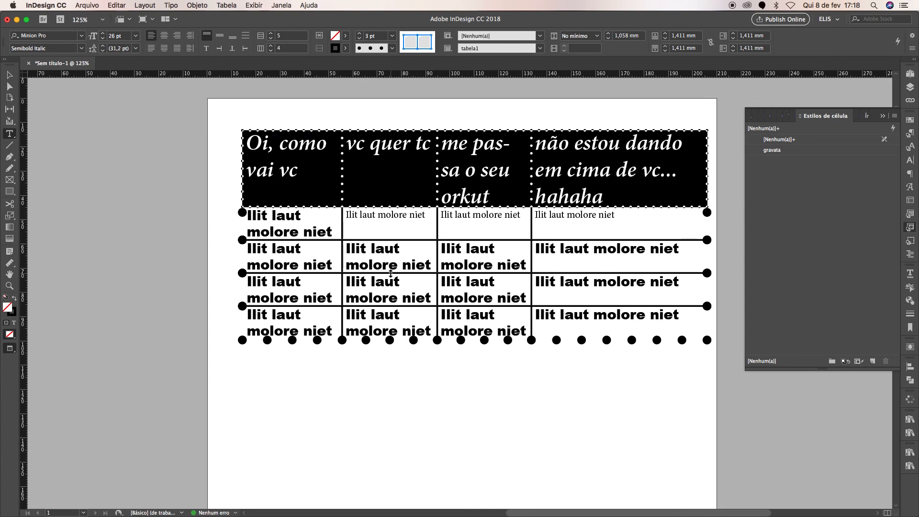
# Create a cell style named texto from the four body rows below the header.
pyautogui.click(260, 220)
pyautogui.moveTo(260, 219); pyautogui.dragTo(698, 330)
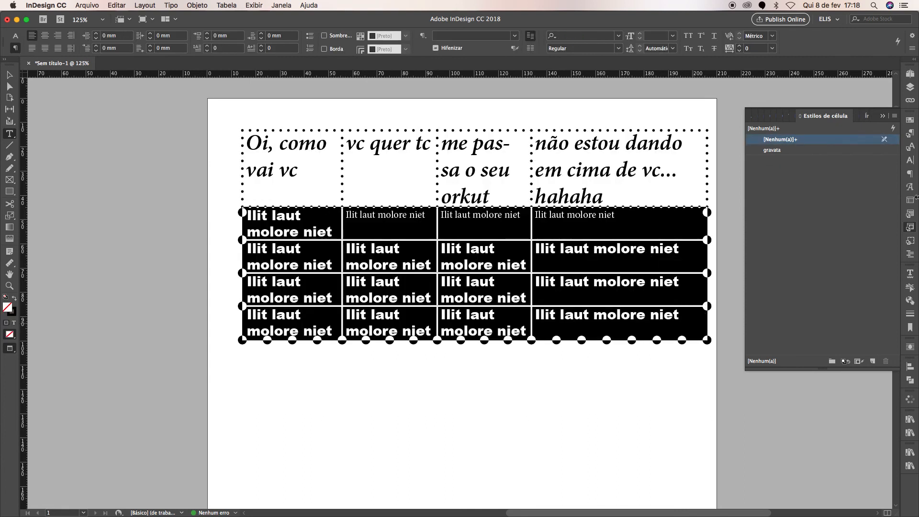
pyautogui.click(896, 116)
pyautogui.click(870, 123)
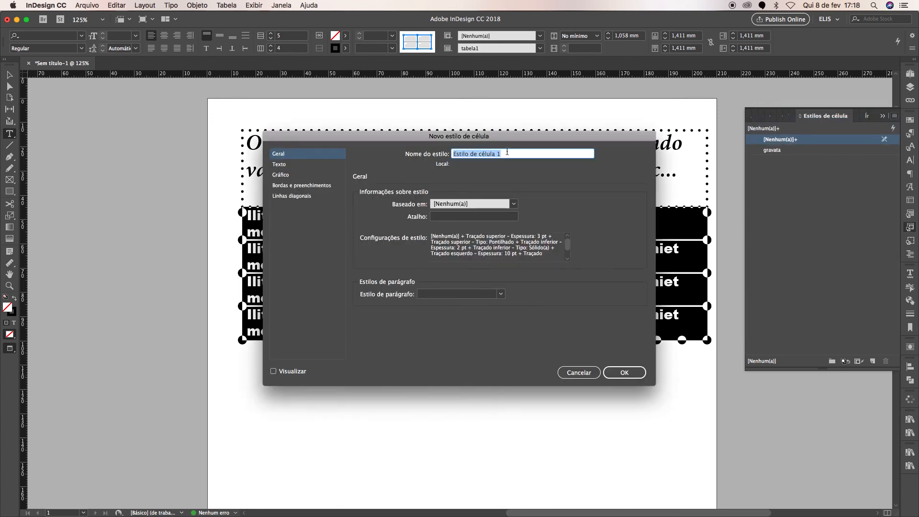
pyautogui.write('texto')
pyautogui.click(625, 373)
# Insert a second table with five rows and four columns below the first one.
pyautogui.click(618, 238)
pyautogui.scroll(-5, 318, 333)
pyautogui.click(260, 253)
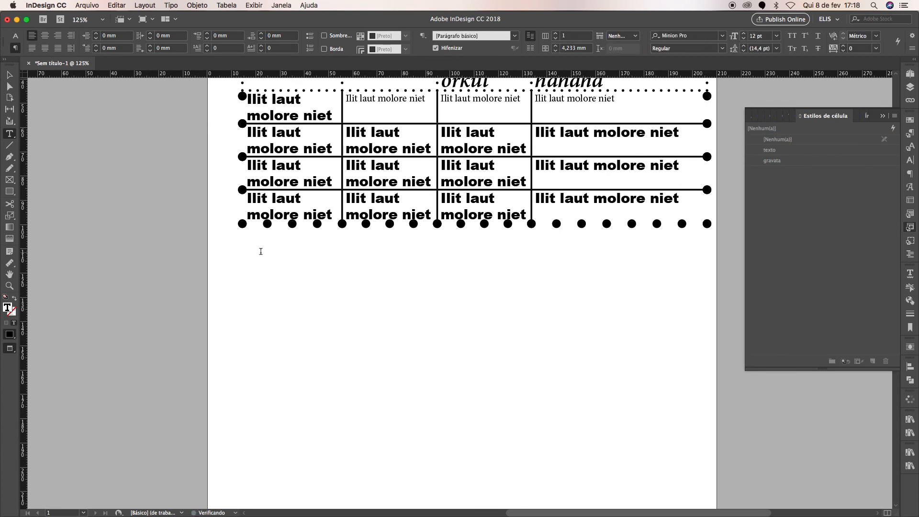
pyautogui.click(218, 6)
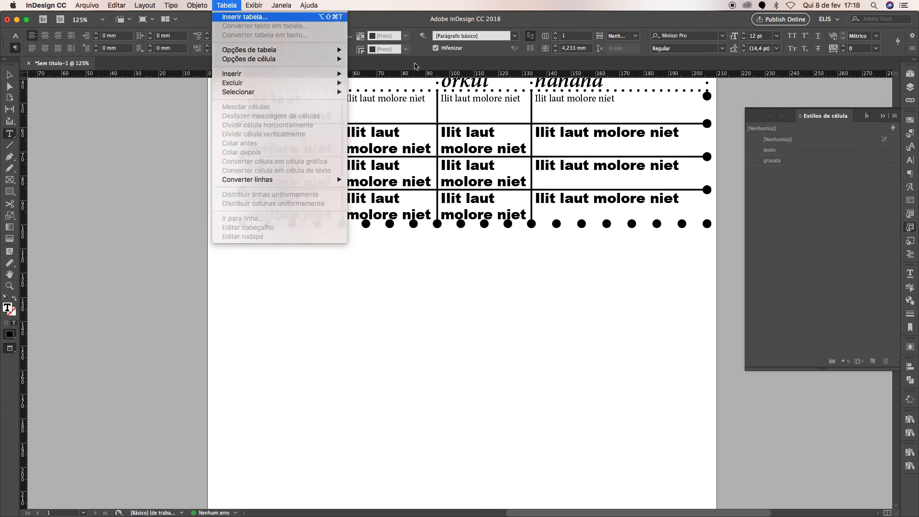
pyautogui.click(245, 17)
pyautogui.click(506, 222)
# Apply the gravata cell style to the new table's first row and the texto cell style to its four remaining rows.
pyautogui.moveTo(246, 248); pyautogui.dragTo(649, 246)
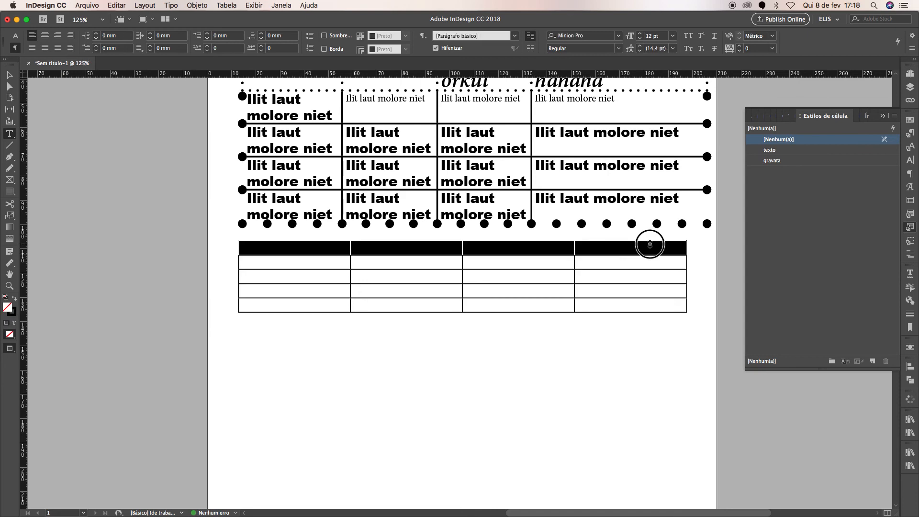
pyautogui.click(795, 161)
pyautogui.moveTo(329, 275); pyautogui.dragTo(632, 334)
pyautogui.click(785, 151)
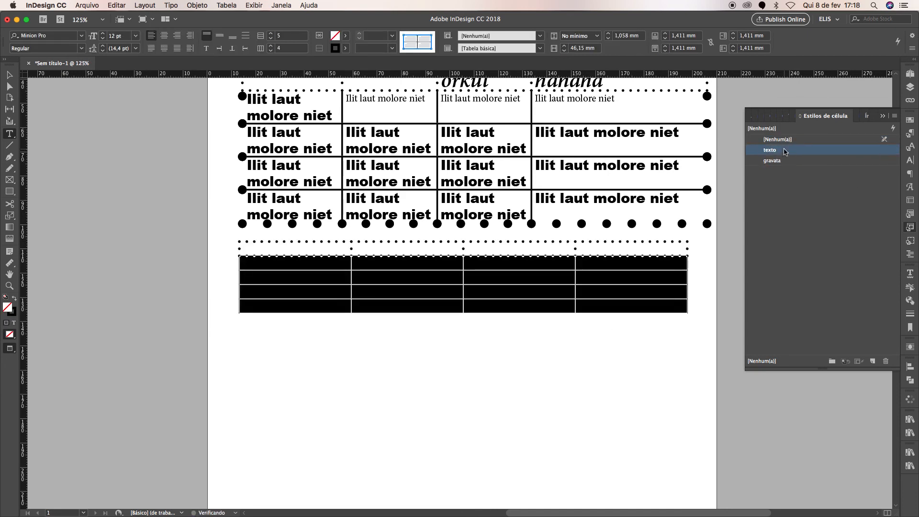
# Fill the first column's four body cells in the new table with dfsdfas, sdfasdfasdf, asdfasdfas and sdfasd.
pyautogui.click(329, 263)
pyautogui.write('dfg')
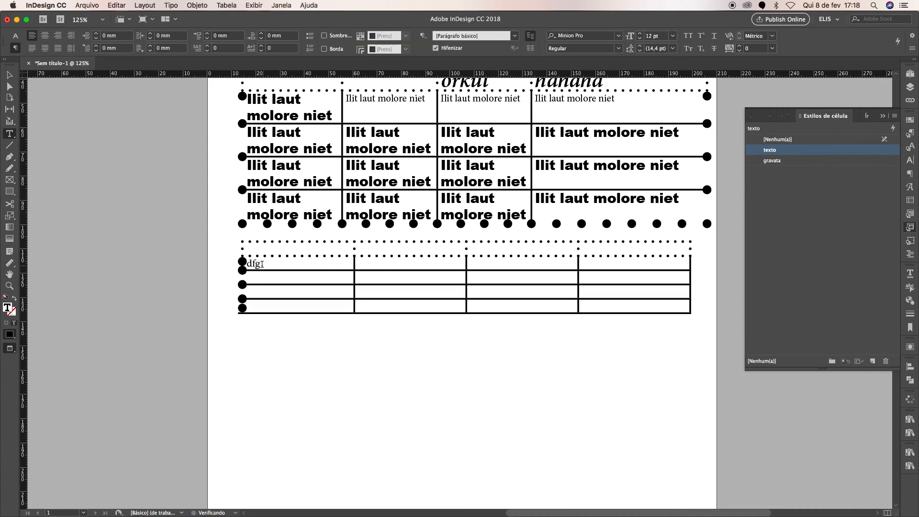
pyautogui.click(243, 263)
pyautogui.doubleClick(253, 263)
pyautogui.write('dfsdfas')
pyautogui.click(272, 277)
pyautogui.write('sdfasdfasdf')
pyautogui.press('Down')
pyautogui.write('asdfasdfas')
pyautogui.click(276, 303)
pyautogui.write('sdfasd')
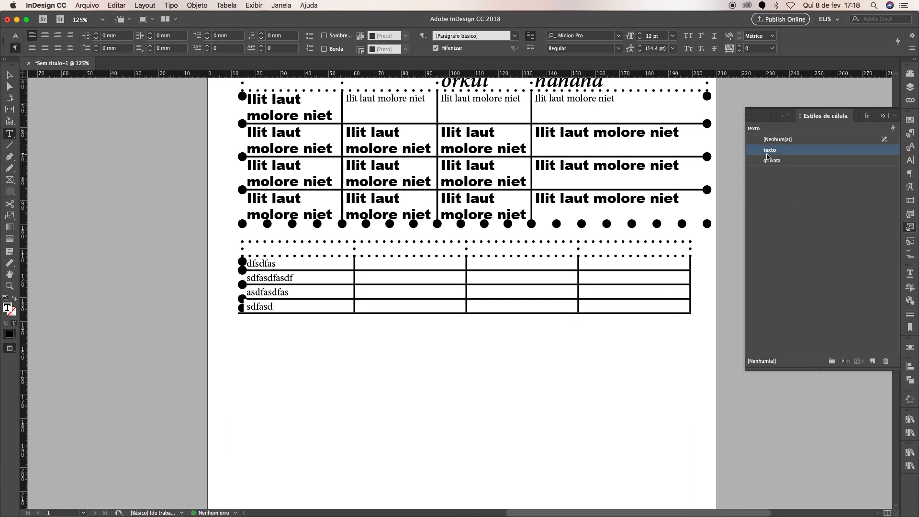
# Assign the tabela_texto paragraph style to the texto cell style.
pyautogui.doubleClick(768, 151)
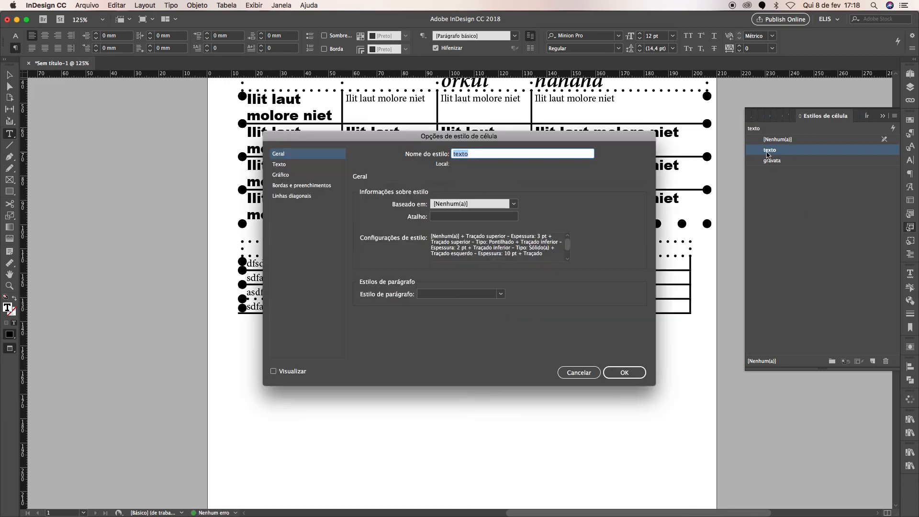
pyautogui.click(580, 372)
pyautogui.doubleClick(784, 152)
pyautogui.click(440, 301)
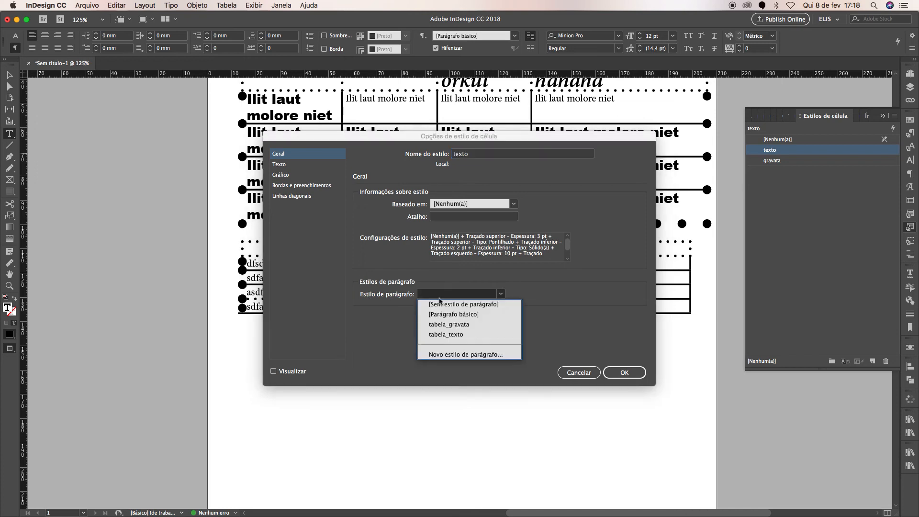
pyautogui.click(481, 334)
pyautogui.click(450, 294)
pyautogui.click(454, 336)
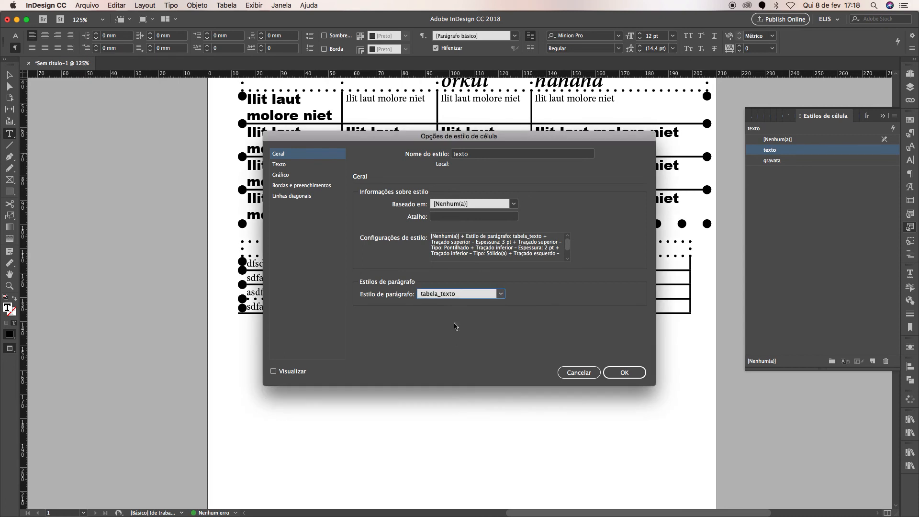
pyautogui.click(624, 373)
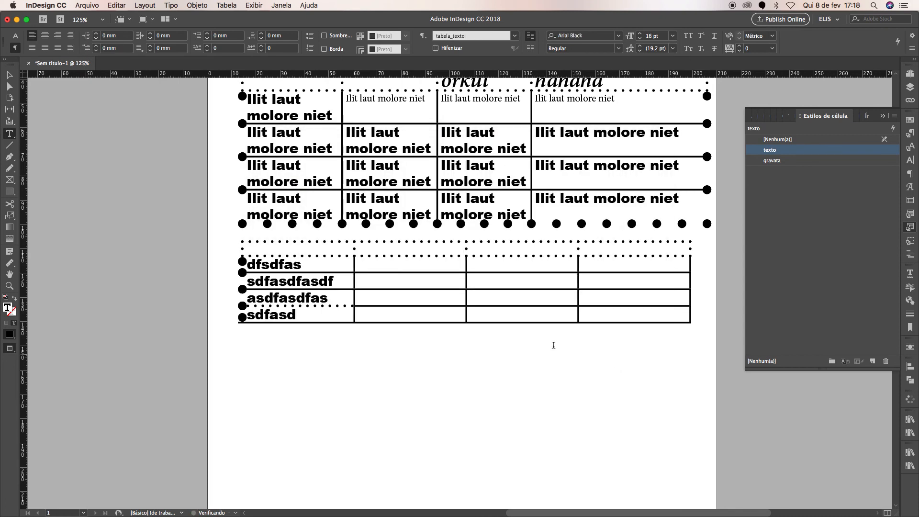
# Select the new table's header row and assign the tabela_gravata paragraph style to the gravata cell style.
pyautogui.click(245, 248)
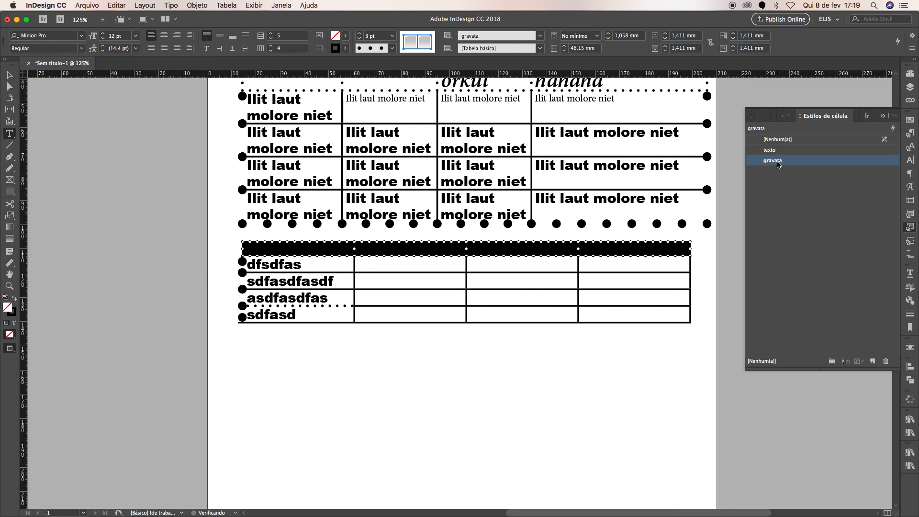
pyautogui.doubleClick(779, 163)
pyautogui.click(455, 294)
pyautogui.click(487, 328)
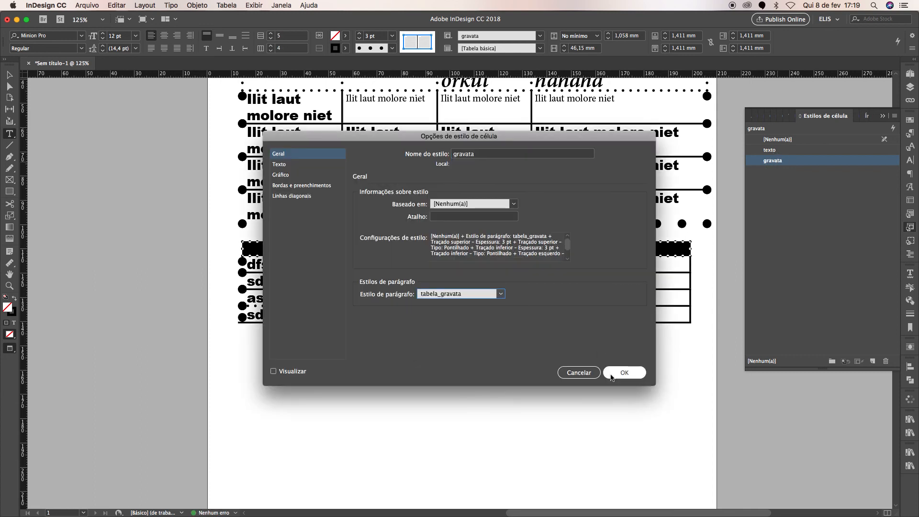
pyautogui.click(624, 373)
# Select the text frame that holds both tables.
pyautogui.click(165, 256)
pyautogui.click(9, 75)
pyautogui.click(406, 232)
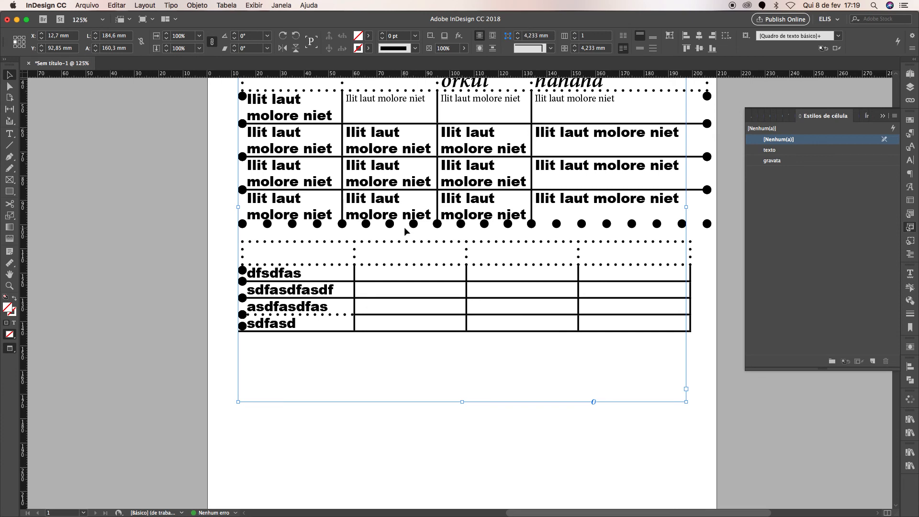
pyautogui.press('super+5')
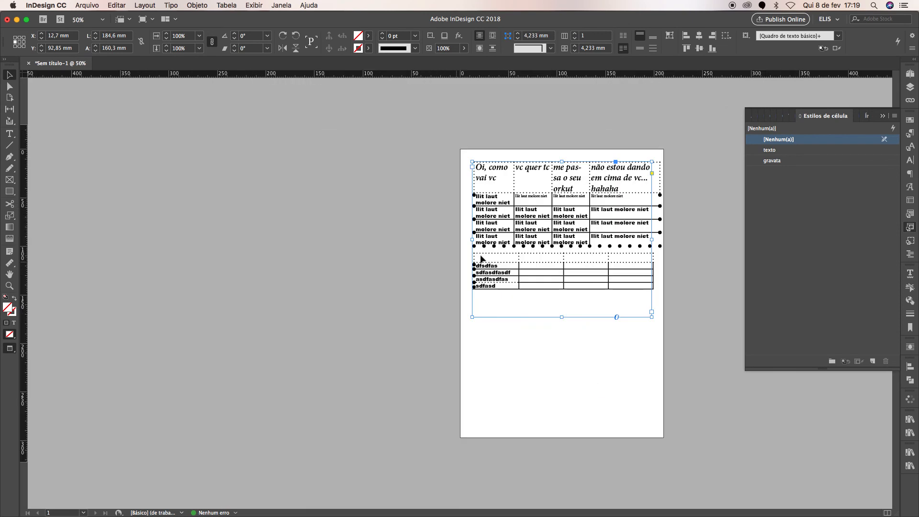
# Delete the text frame holding both tables and undo the deletion.
pyautogui.press('Delete')
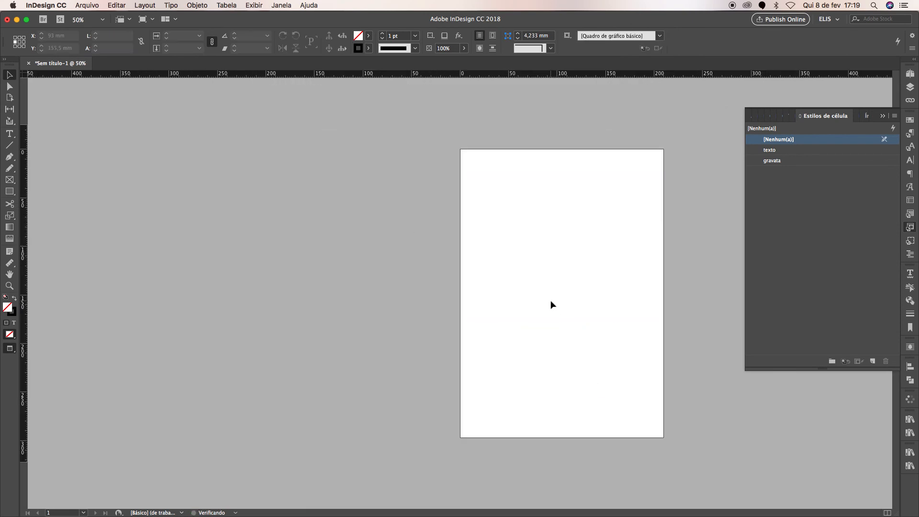
pyautogui.press('super+z')
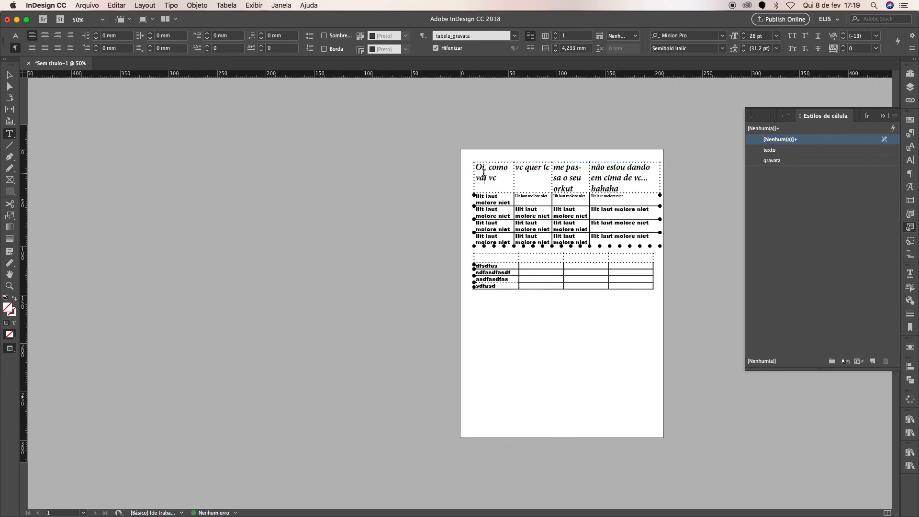
# Give the first table's header row a 0,5 pt stroke and a C=100 M=0 Y=0 K=0 fill.
pyautogui.moveTo(483, 172); pyautogui.dragTo(680, 184)
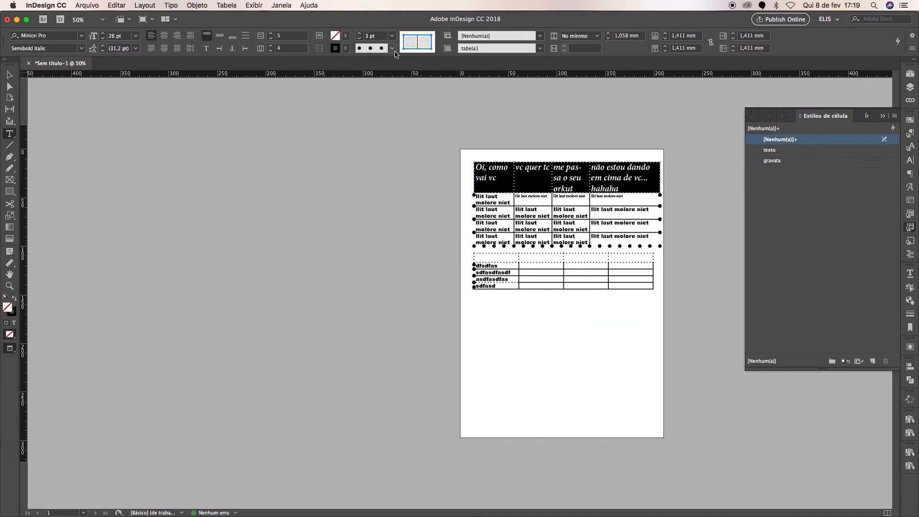
pyautogui.click(392, 36)
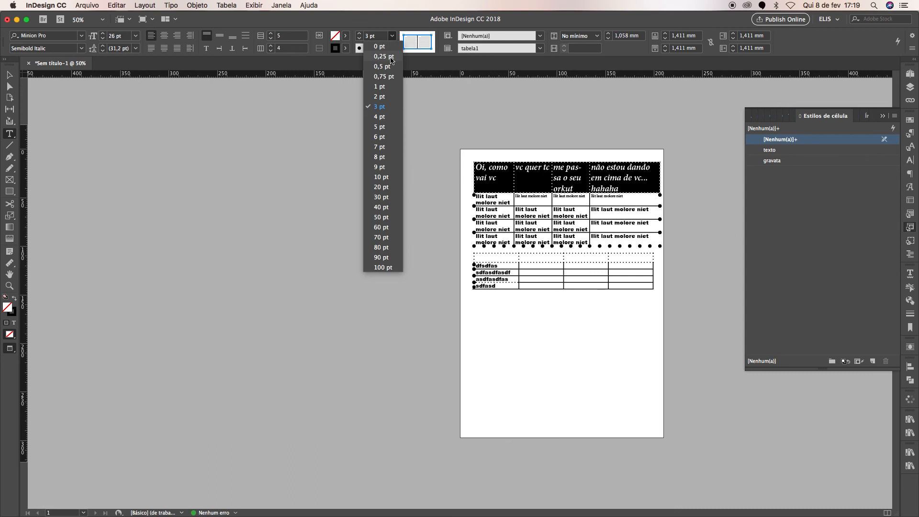
pyautogui.click(389, 62)
pyautogui.click(910, 120)
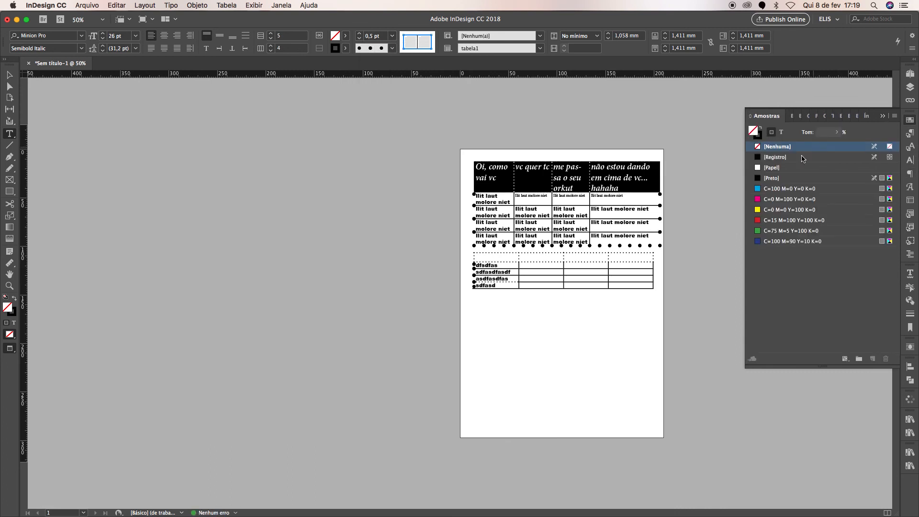
pyautogui.click(771, 189)
pyautogui.click(617, 174)
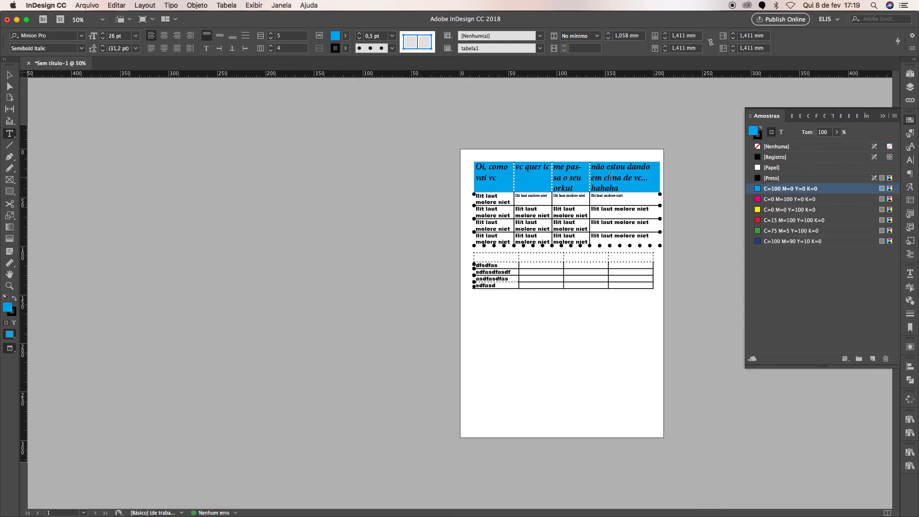
# Apply the gravata cell style to the first table's header row, clearing its overrides.
pyautogui.click(497, 174)
pyautogui.moveTo(497, 174); pyautogui.dragTo(656, 177)
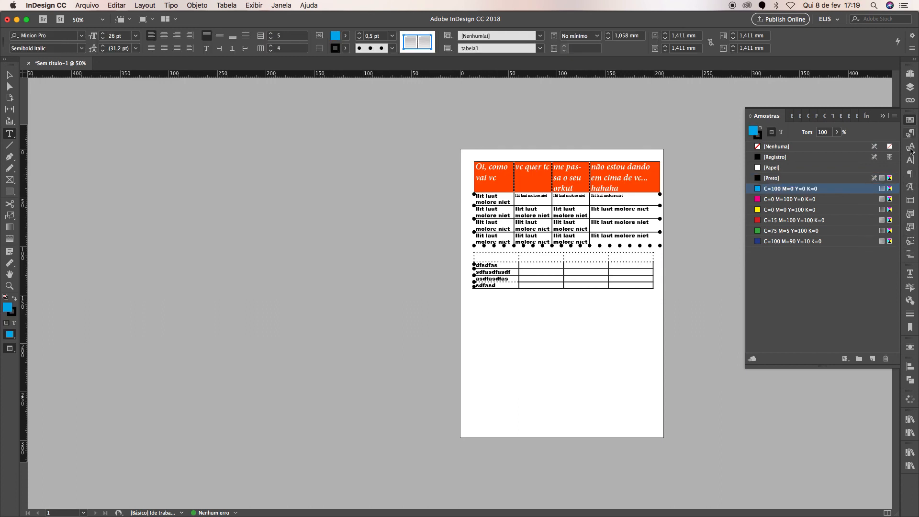
pyautogui.click(911, 229)
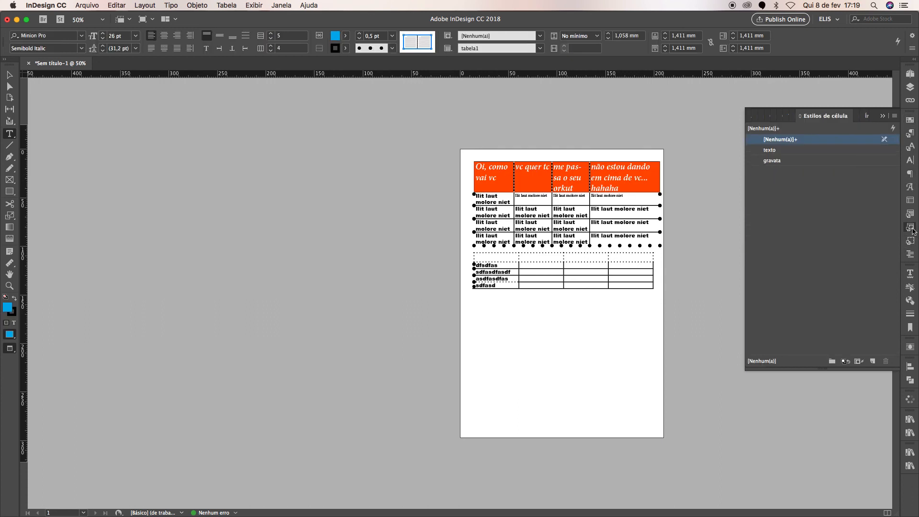
pyautogui.moveTo(622, 184); pyautogui.dragTo(496, 181)
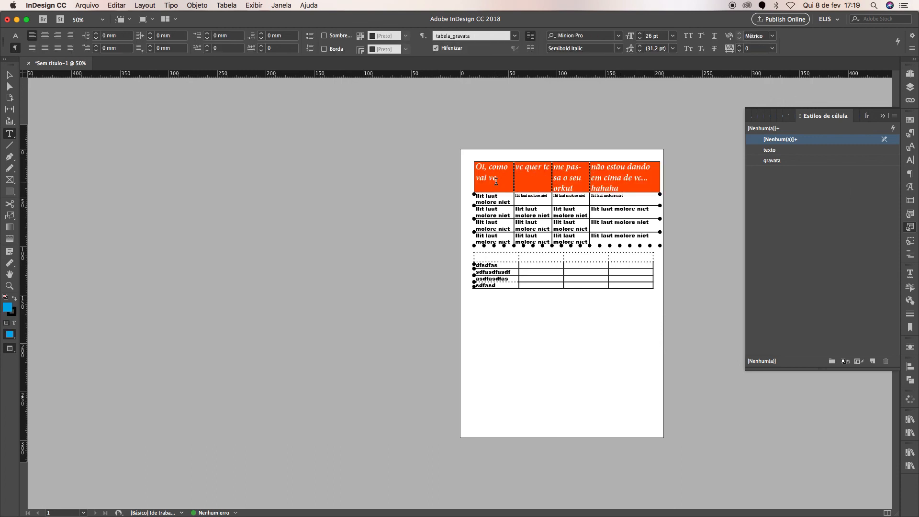
pyautogui.click(790, 161)
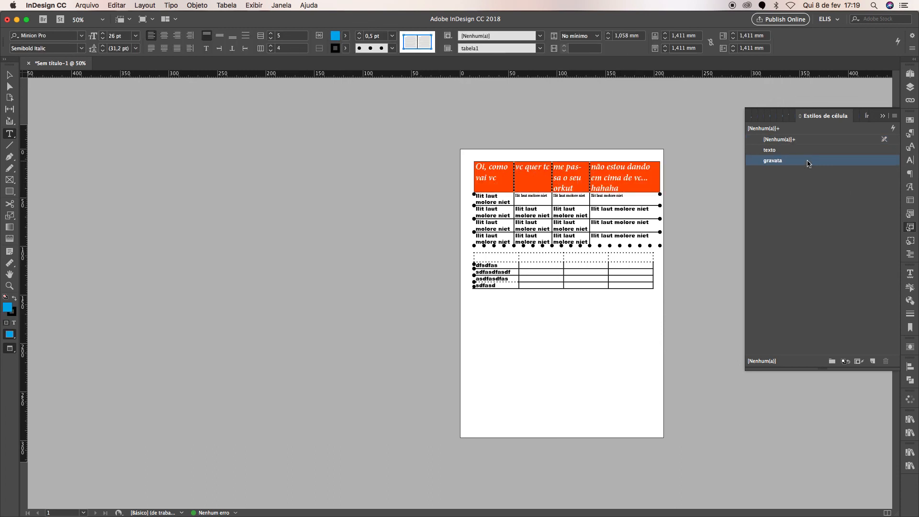
pyautogui.keyDown('alt'); pyautogui.click(759, 162); pyautogui.keyUp('alt')
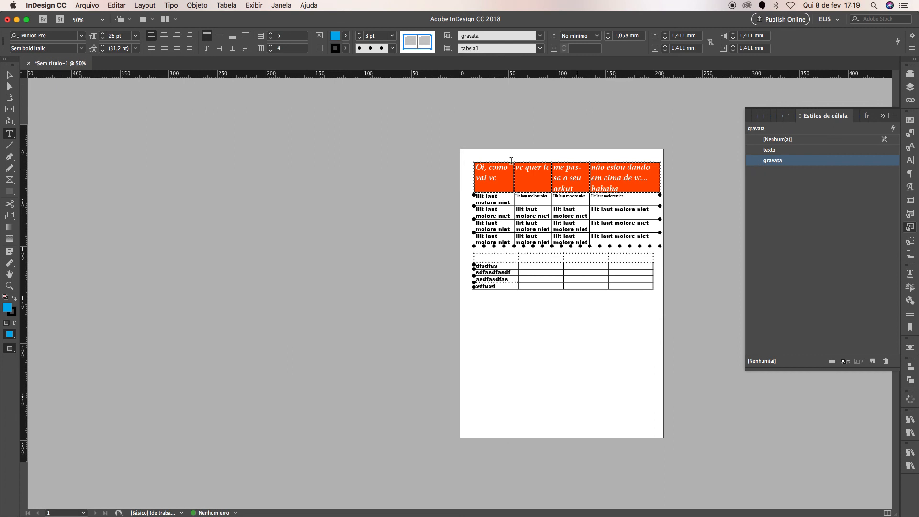
# Set the gravata cell style's border colour to C=100 M=0 Y=0 K=0 and turn on its preview.
pyautogui.doubleClick(824, 163)
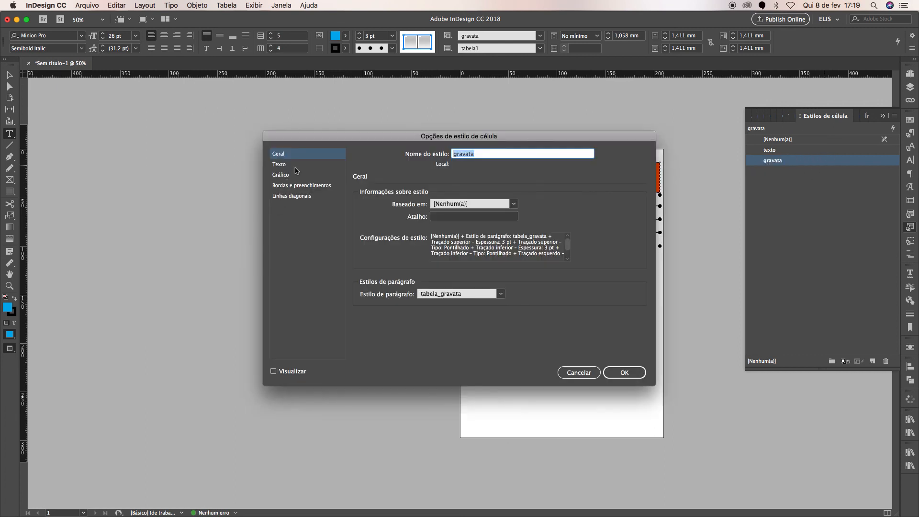
pyautogui.click(297, 186)
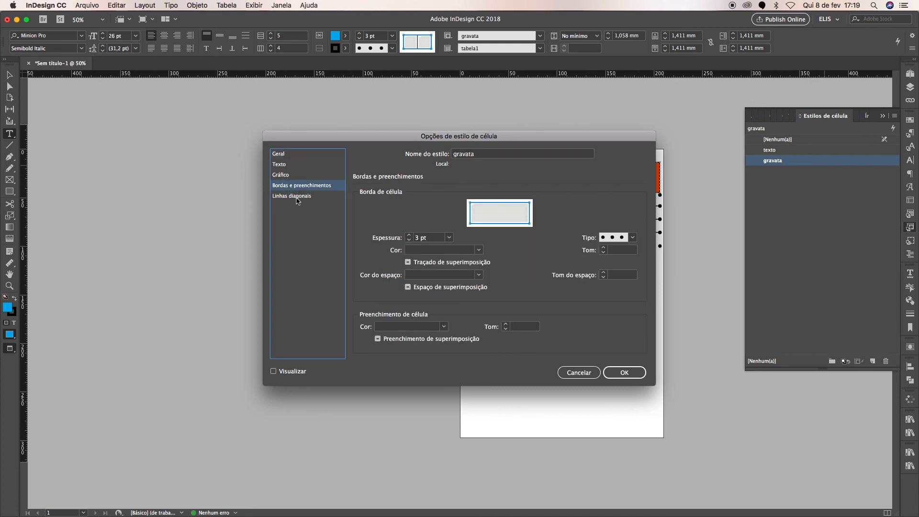
pyautogui.click(479, 249)
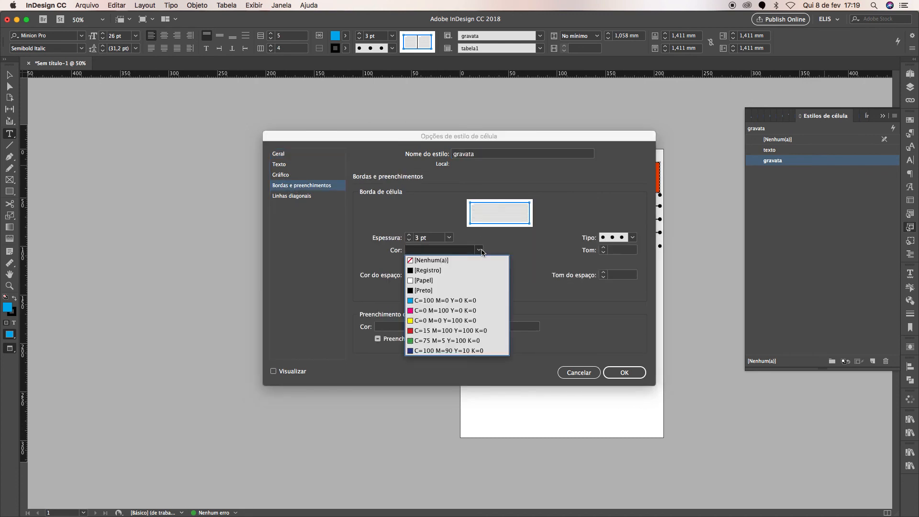
pyautogui.click(314, 215)
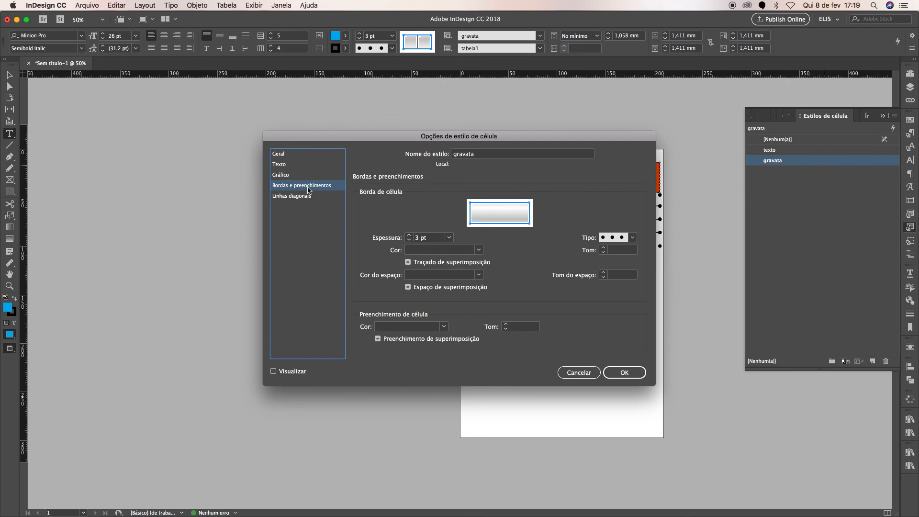
pyautogui.click(479, 250)
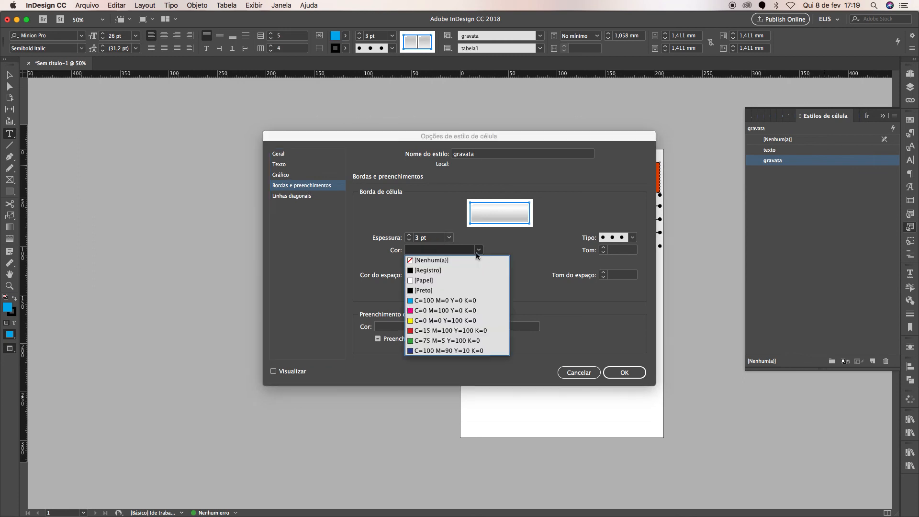
pyautogui.click(430, 307)
pyautogui.moveTo(538, 141); pyautogui.dragTo(363, 113)
pyautogui.click(124, 347)
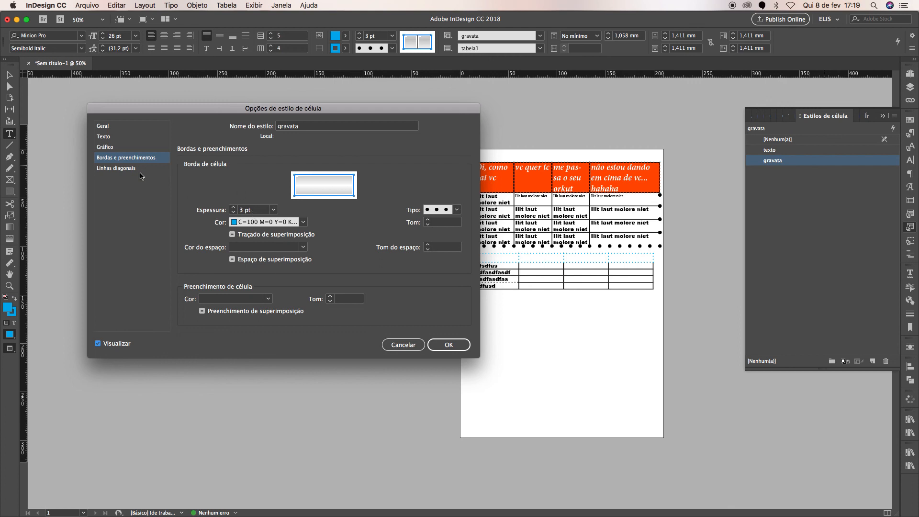
# Set the gravata style's cell fill to C=100 M=0 Y=0 K=0, compare it with the preview off and on, and save the style.
pyautogui.click(267, 299)
pyautogui.click(242, 352)
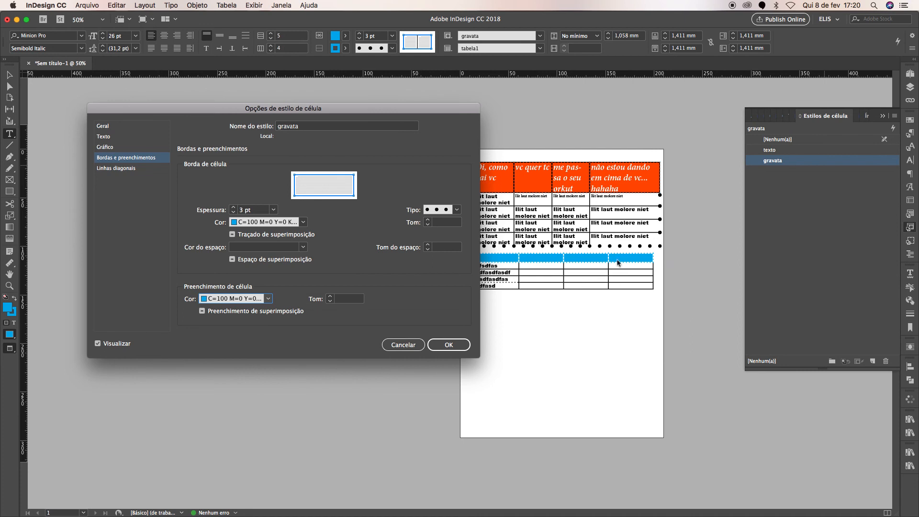
pyautogui.click(128, 346)
pyautogui.click(128, 346)
pyautogui.click(128, 346)
pyautogui.click(127, 347)
pyautogui.click(127, 346)
pyautogui.click(127, 346)
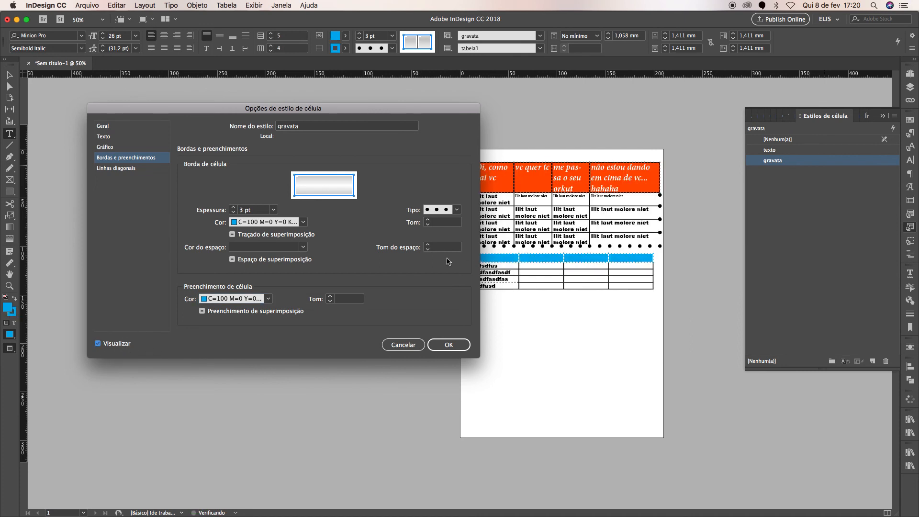
pyautogui.click(462, 341)
pyautogui.click(109, 126)
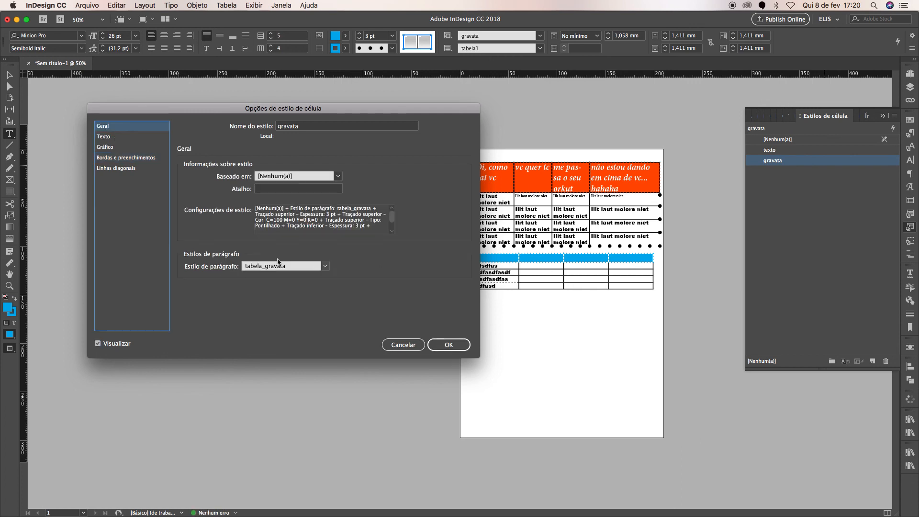
pyautogui.click(447, 345)
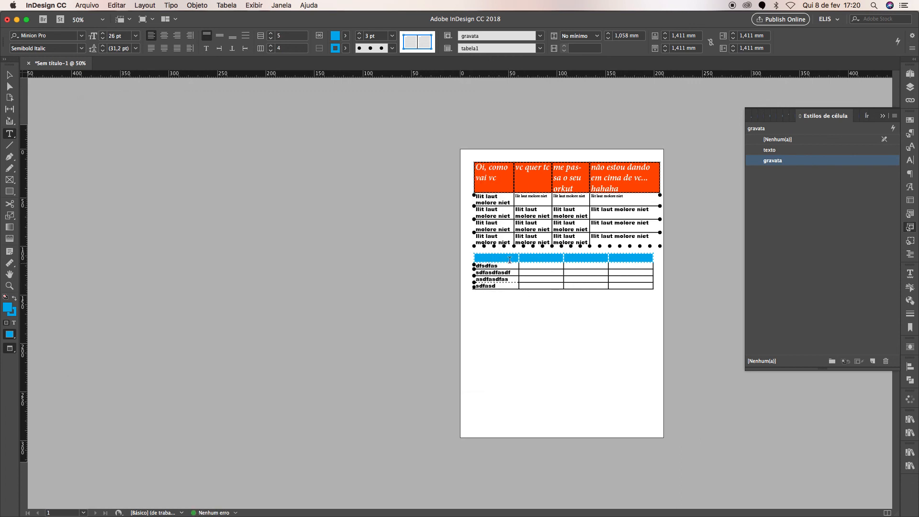
# Fill the first three header cells of the second table with Grava 1, Grava 2 and Grava 3.
pyautogui.click(476, 257)
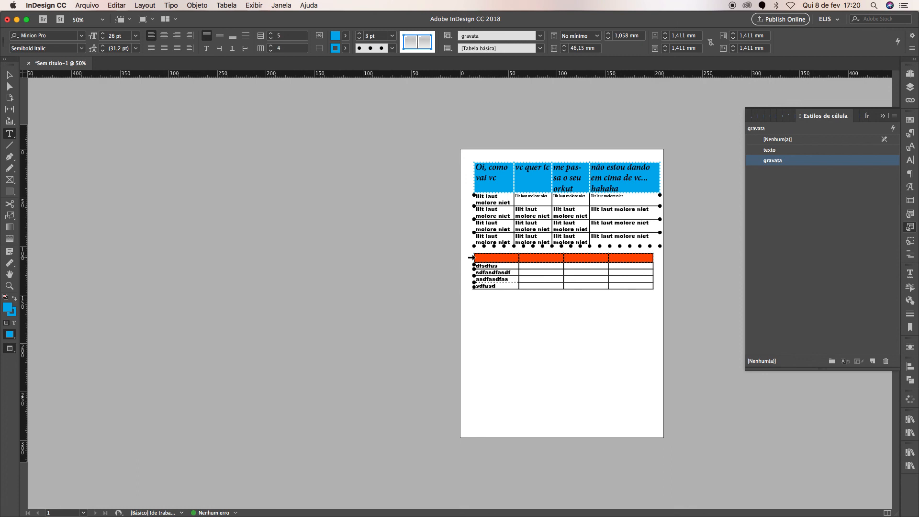
pyautogui.click(479, 260)
pyautogui.write('Grava 1')
pyautogui.press('Tab')
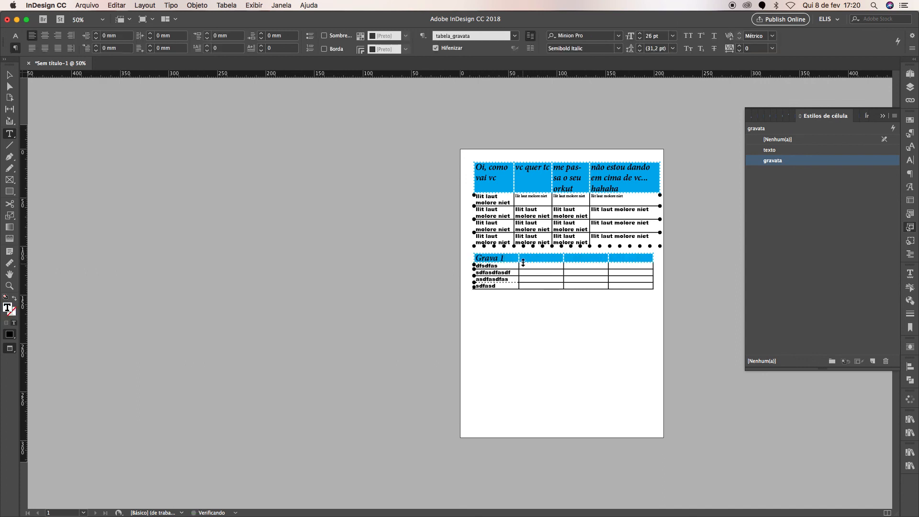
pyautogui.write('Grava 2')
pyautogui.press('Tab')
pyautogui.write('Grava 3')
pyautogui.click(480, 258)
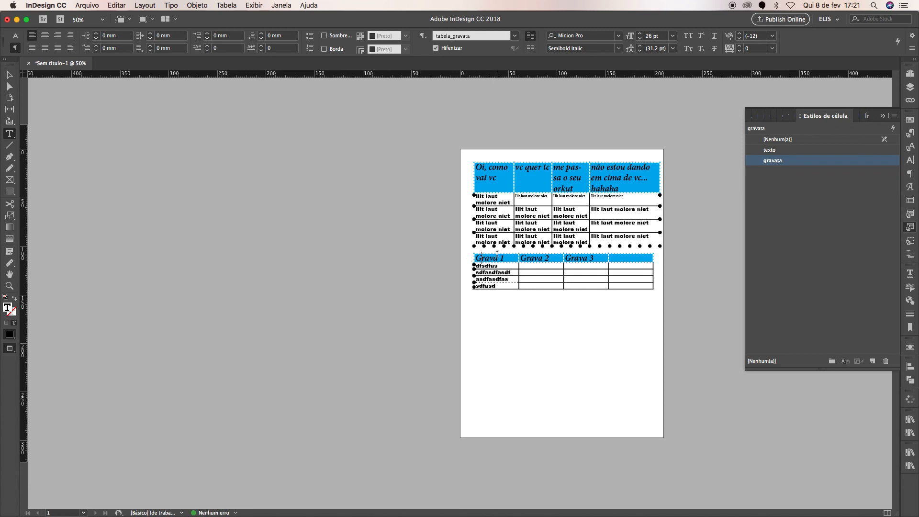
# Select the second table's first row and set the table's number of header rows to 1 in its table options.
pyautogui.click(470, 258)
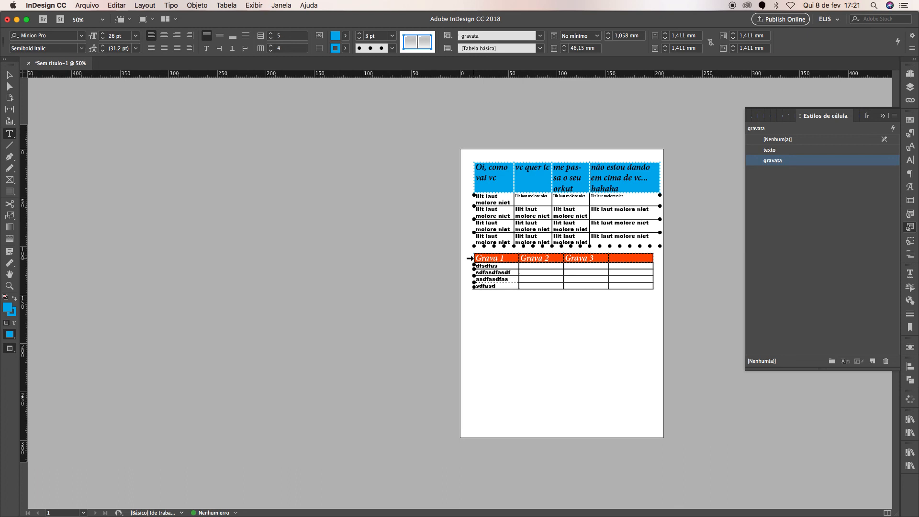
pyautogui.click(479, 261)
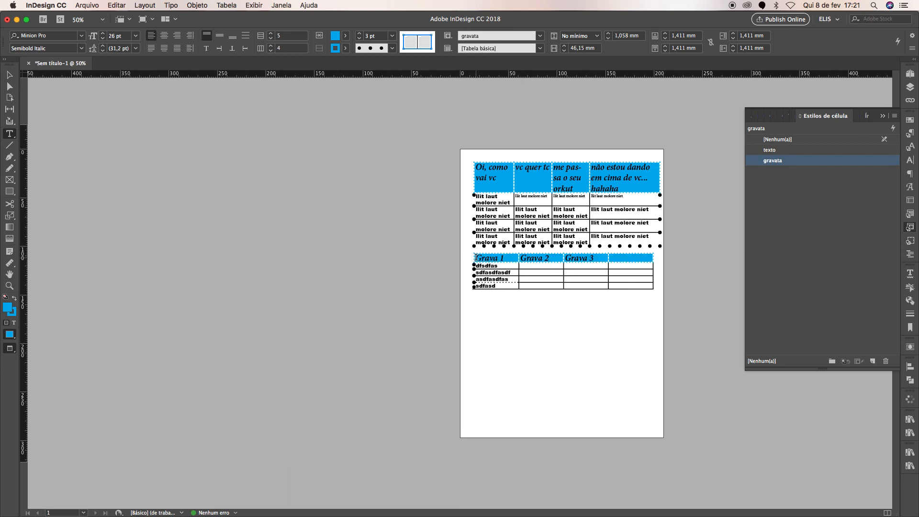
pyautogui.click(470, 259)
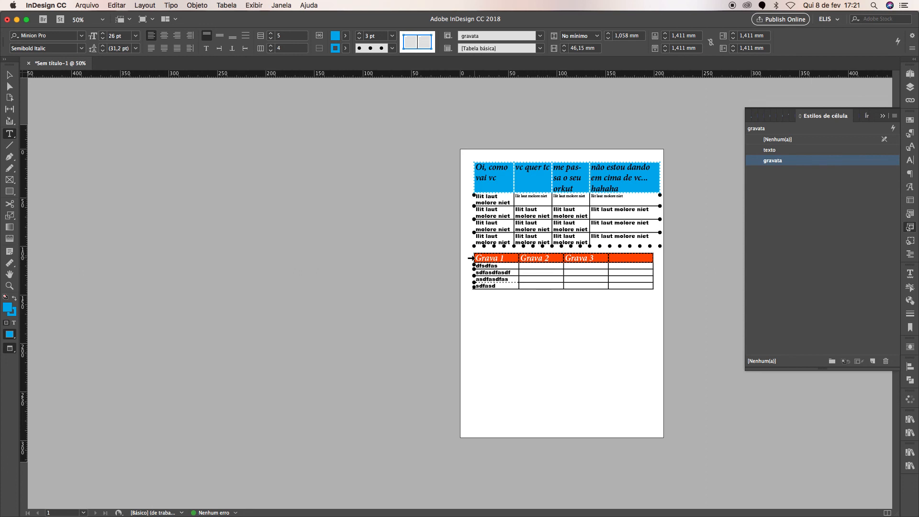
pyautogui.rightClick(476, 260)
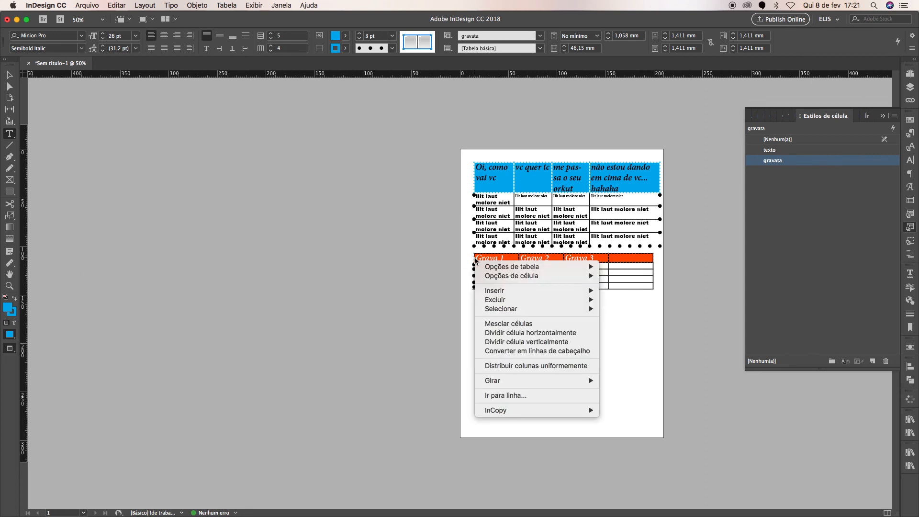
pyautogui.moveTo(504, 267)
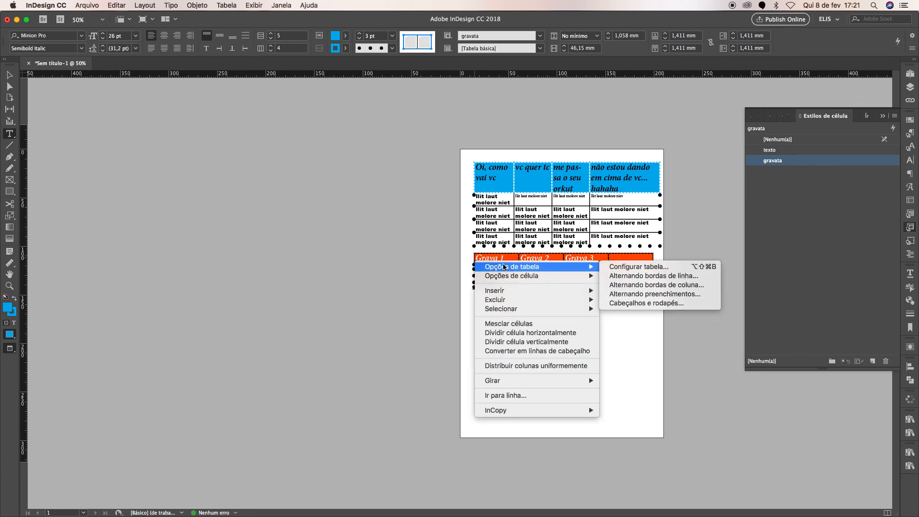
pyautogui.click(615, 304)
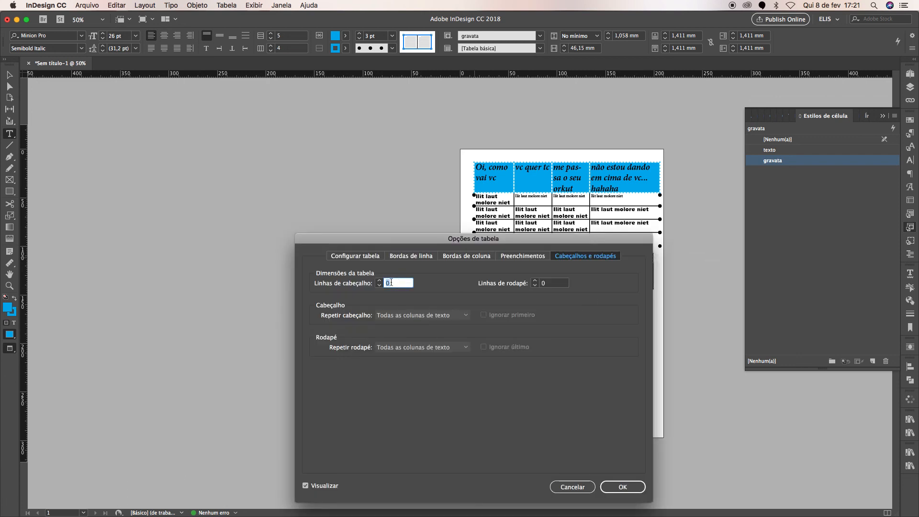
pyautogui.write('1')
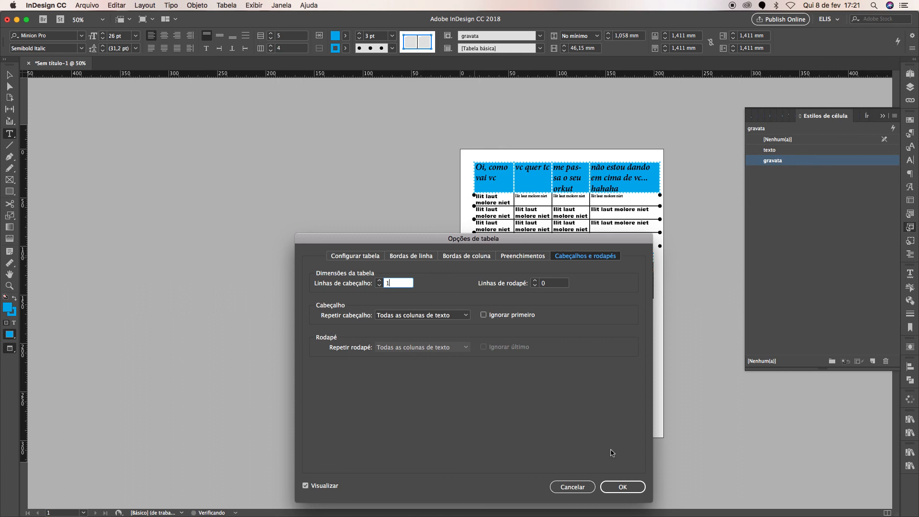
pyautogui.moveTo(404, 240); pyautogui.dragTo(339, 106)
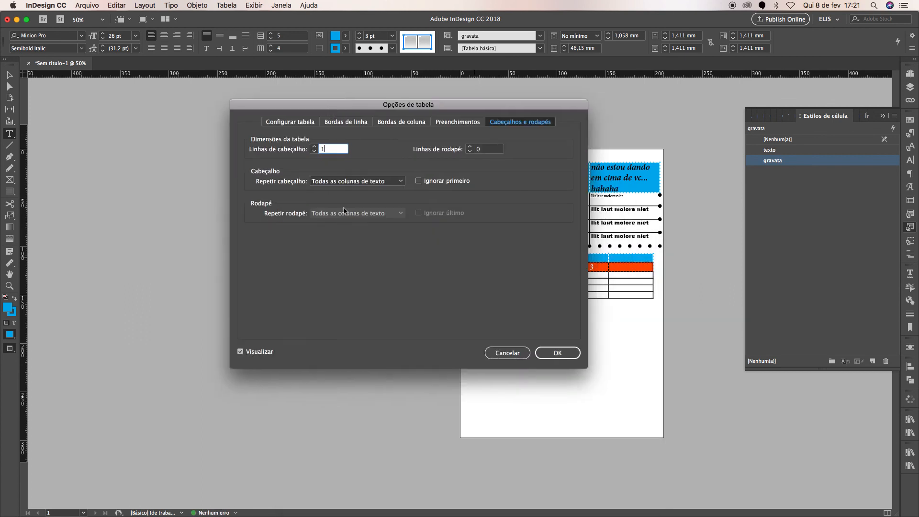
# Examine the choices for repeating the header and switch Ignorar primeiro on and off again.
pyautogui.click(342, 182)
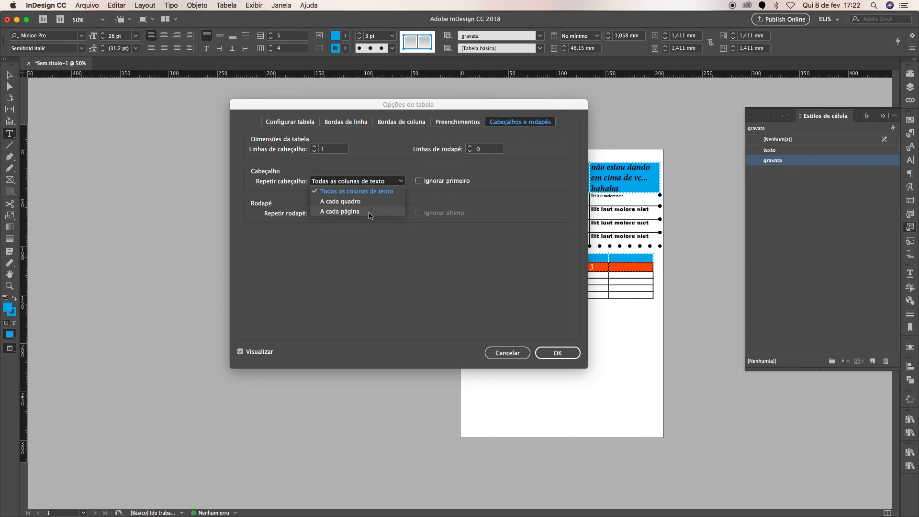
pyautogui.click(341, 250)
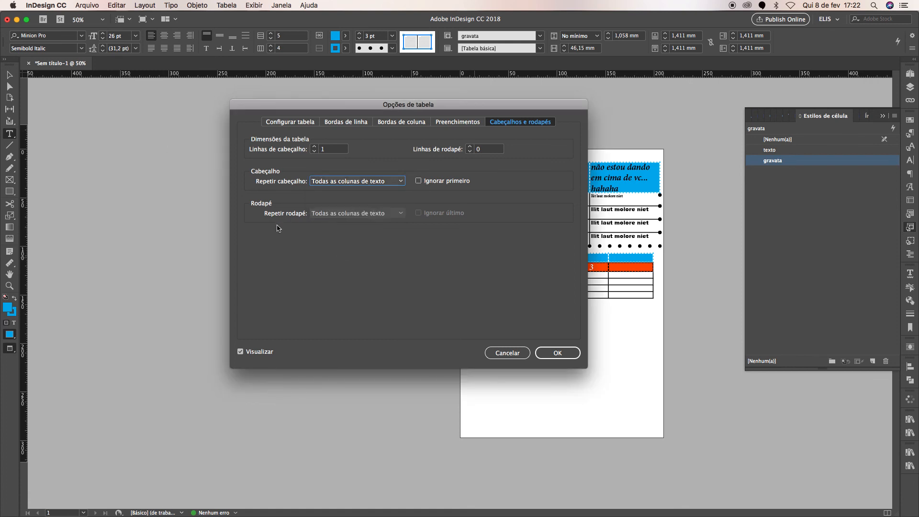
pyautogui.click(435, 185)
pyautogui.click(436, 185)
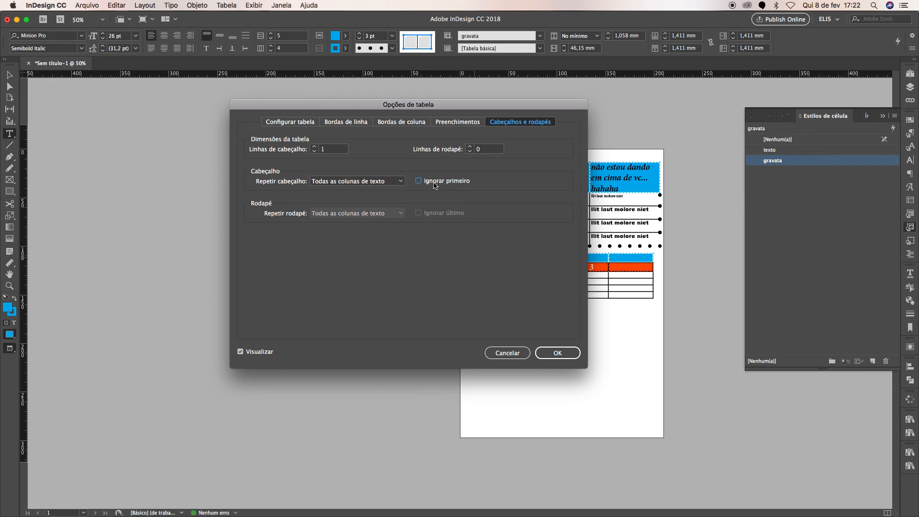
# Compare the second table's header with Ignorar primeiro on and off, and apply the table options with it off.
pyautogui.moveTo(499, 105); pyautogui.dragTo(329, 155)
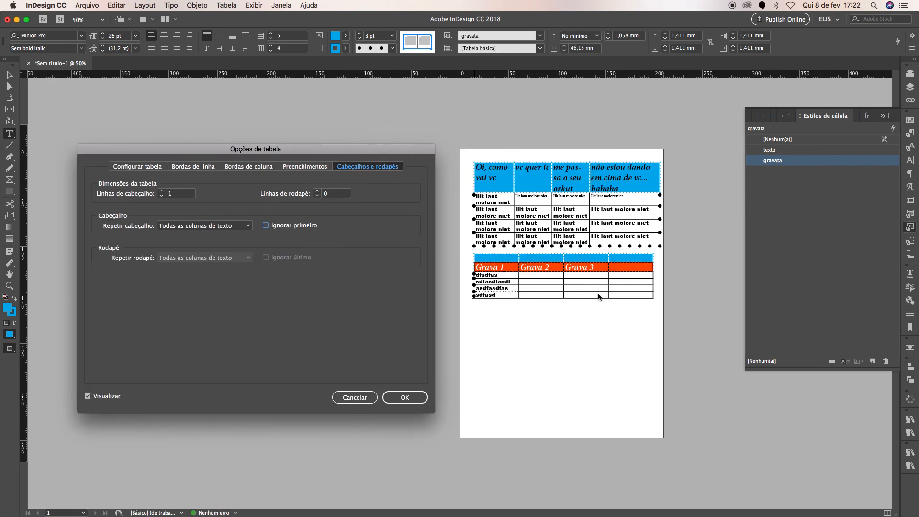
pyautogui.click(303, 226)
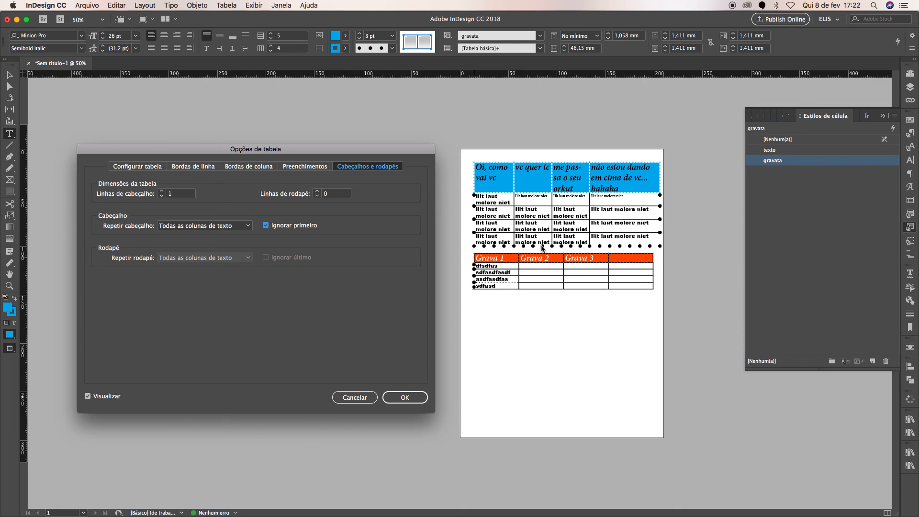
pyautogui.click(305, 229)
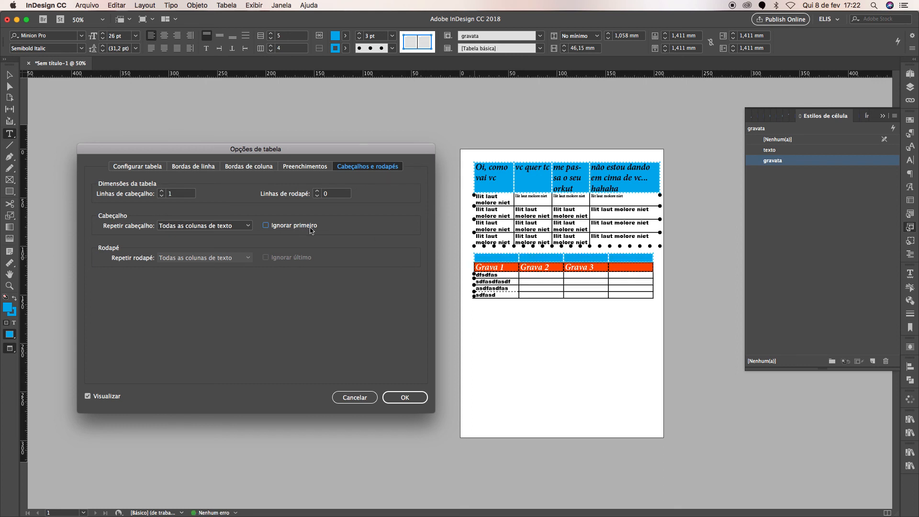
pyautogui.click(413, 395)
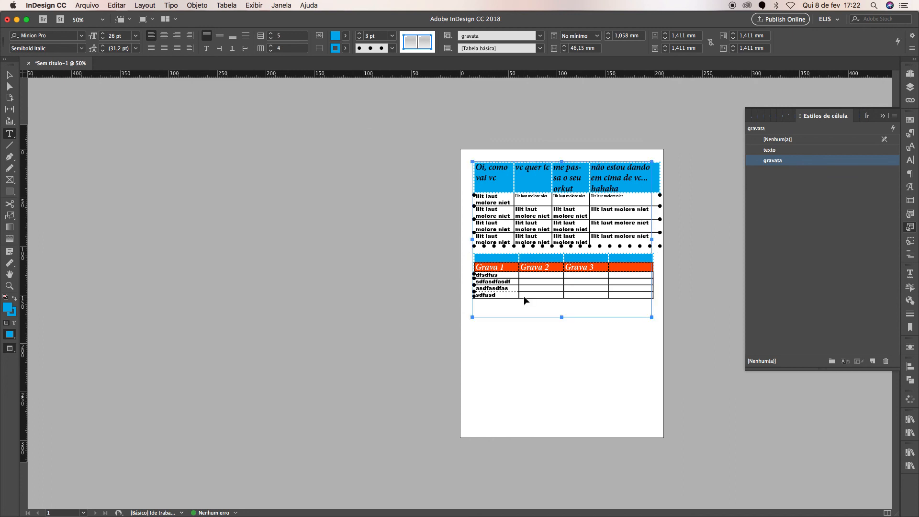
# Move the Grava 1, Grava 2 and Grava 3 row into the second table's empty header row, leaving no duplicate row.
pyautogui.click(470, 267)
pyautogui.press('BackSpace')
pyautogui.hotkey('ctrl', 'z')
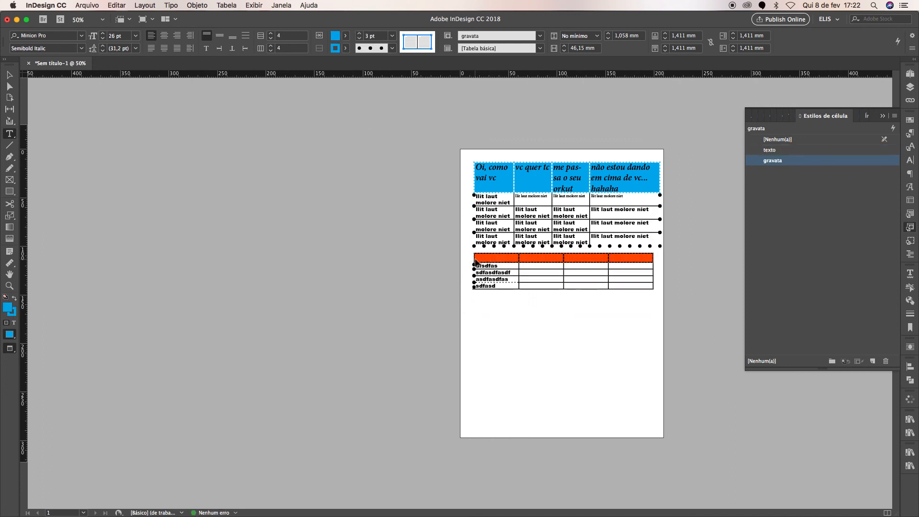
pyautogui.click(498, 259)
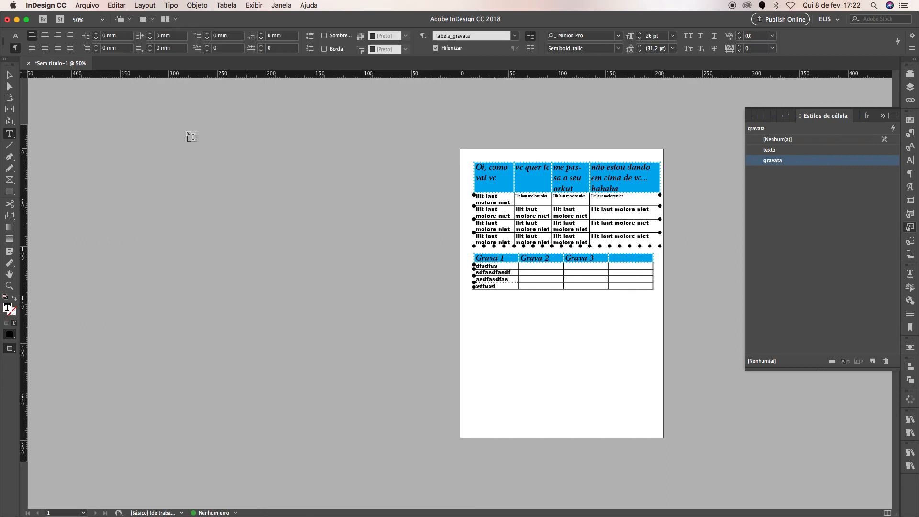
# Insert 30 rows above the last row of the second table.
pyautogui.moveTo(472, 265); pyautogui.dragTo(470, 288)
pyautogui.click(470, 286)
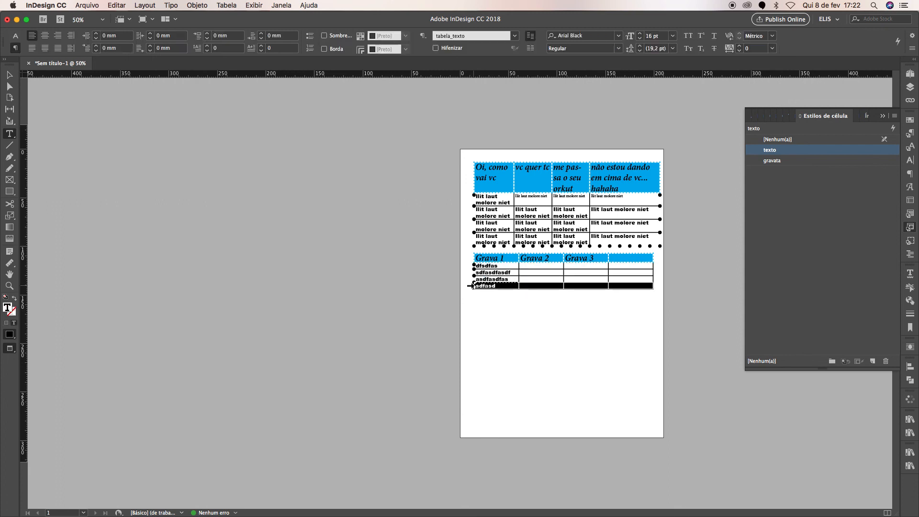
pyautogui.rightClick(474, 287)
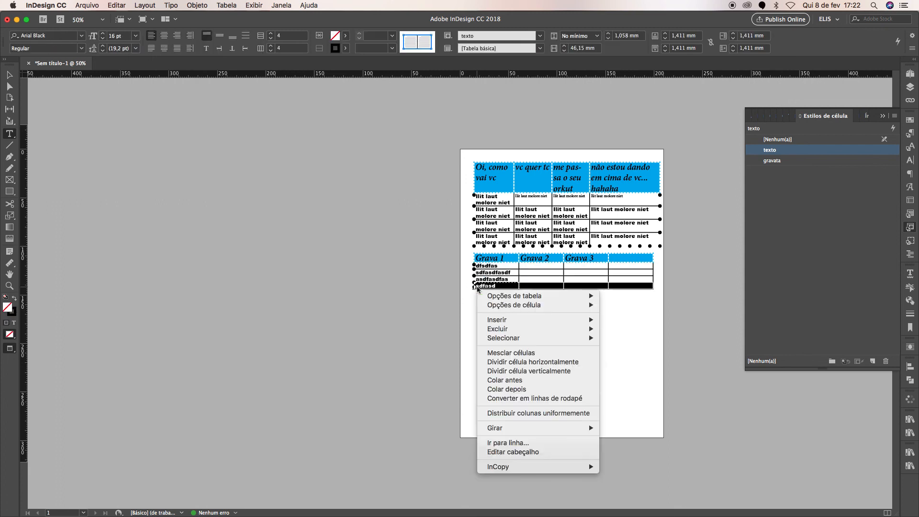
pyautogui.moveTo(536, 319)
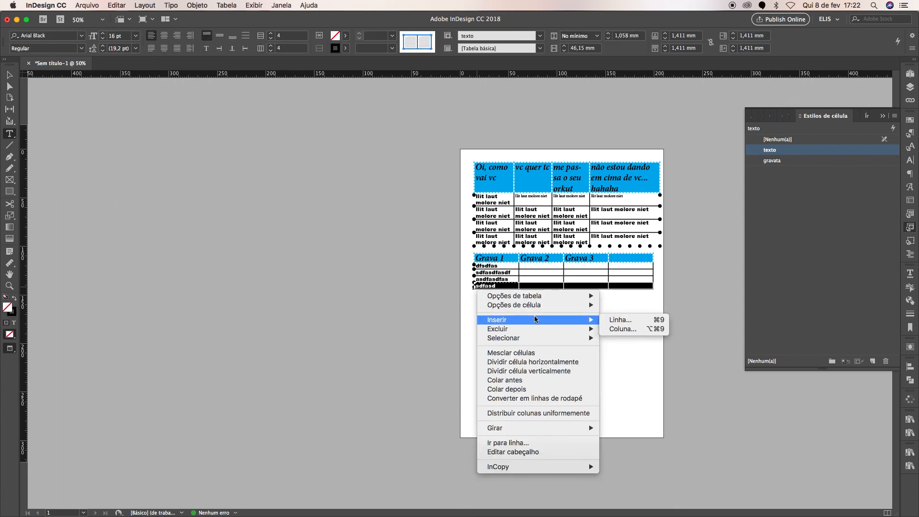
pyautogui.click(611, 319)
pyautogui.write('4')
pyautogui.press('Return')
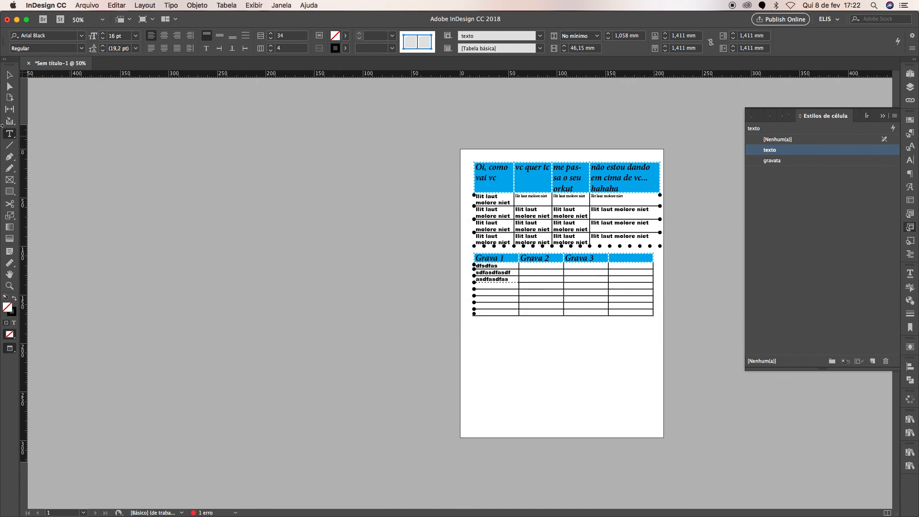
# Shorten the text frame holding both tables from its lower edge to a height of about 144.8 mm.
pyautogui.press('Escape')
pyautogui.click(649, 312)
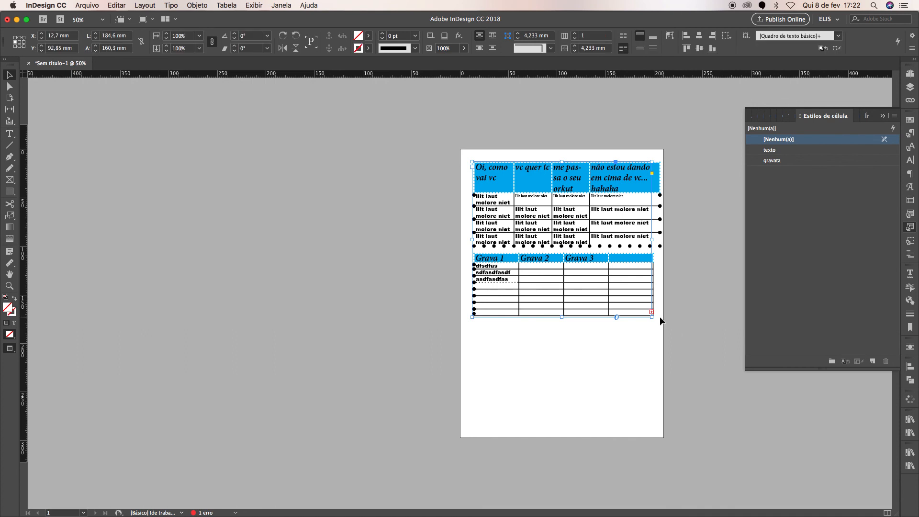
pyautogui.scroll(5, 677, 312)
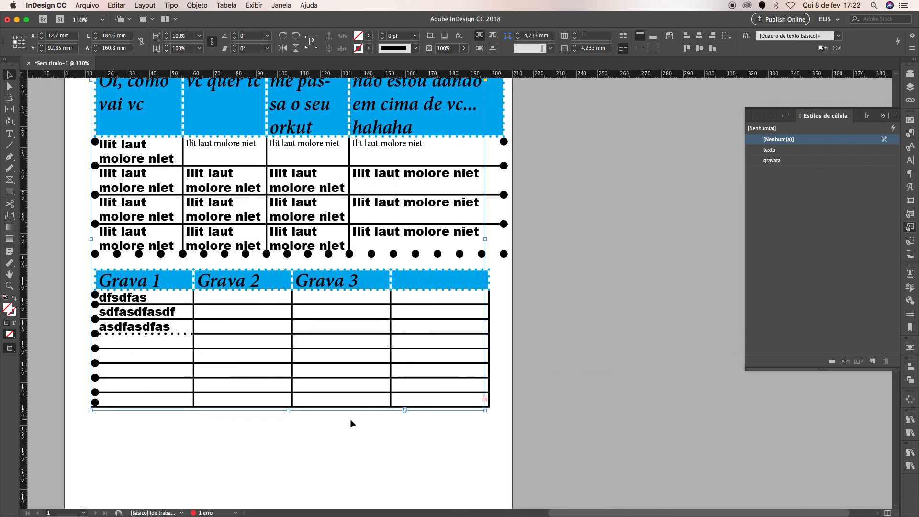
pyautogui.press('super+minus')
pyautogui.press('super+minus')
pyautogui.press('super+minus')
pyautogui.press('super+minus')
pyautogui.press('super+minus')
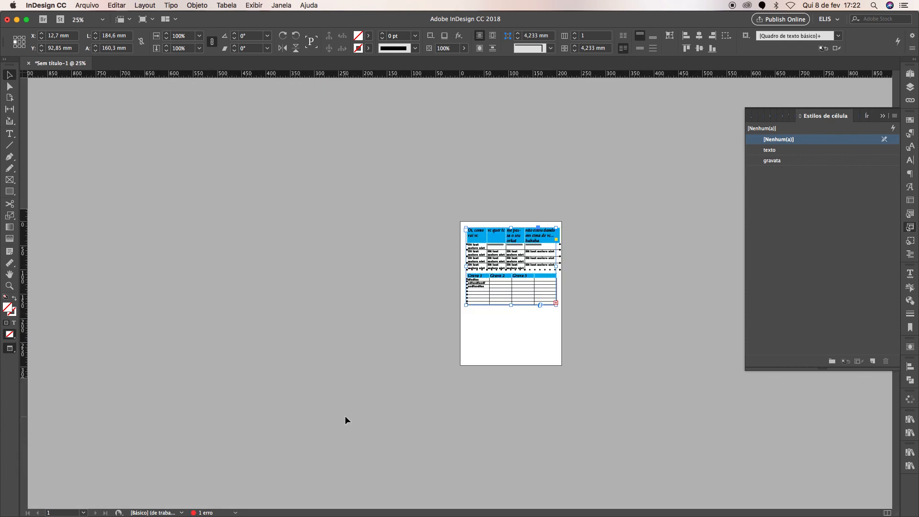
pyautogui.moveTo(512, 306)
pyautogui.mouseDown()
pyautogui.moveTo(517, 350)
pyautogui.moveTo(512, 302)
pyautogui.mouseUp()
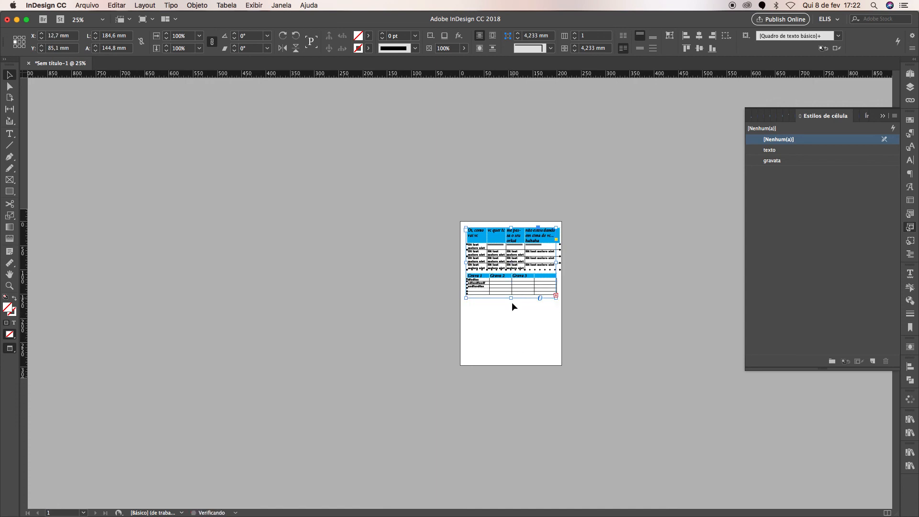
# Flow the overset table rows into a new frame about 181 by 106 mm below the existing one on page 1.
pyautogui.click(515, 327)
pyautogui.moveTo(397, 227); pyautogui.dragTo(640, 360)
pyautogui.click(470, 181)
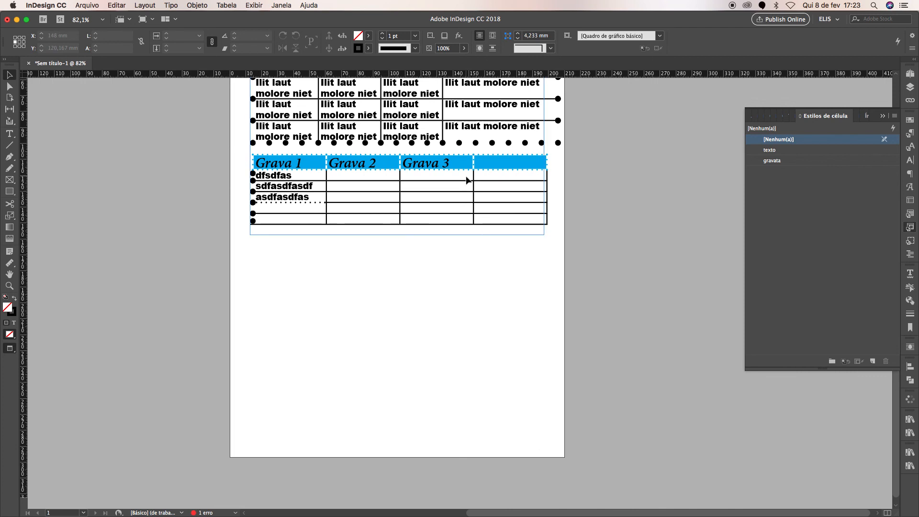
pyautogui.click(544, 226)
pyautogui.moveTo(250, 252); pyautogui.dragTo(539, 422)
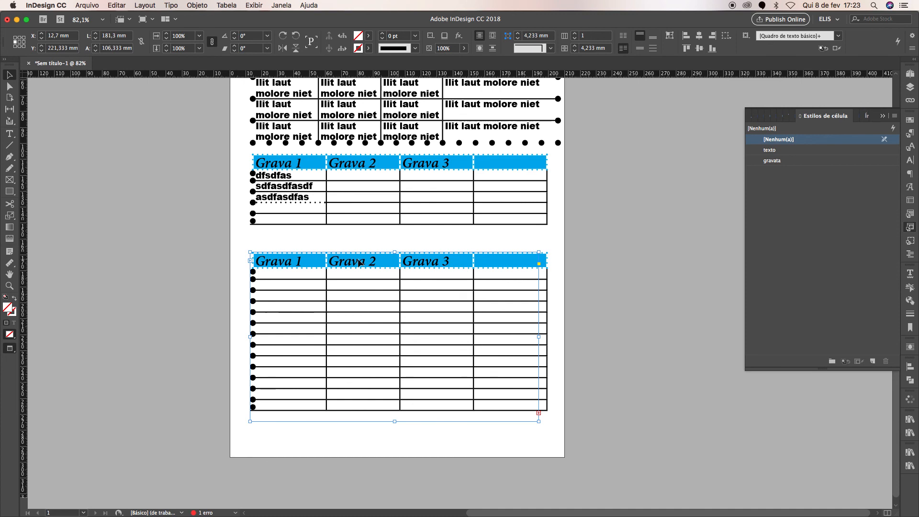
# Show the page margins and frame edges, and add a second page to the document.
pyautogui.press('w')
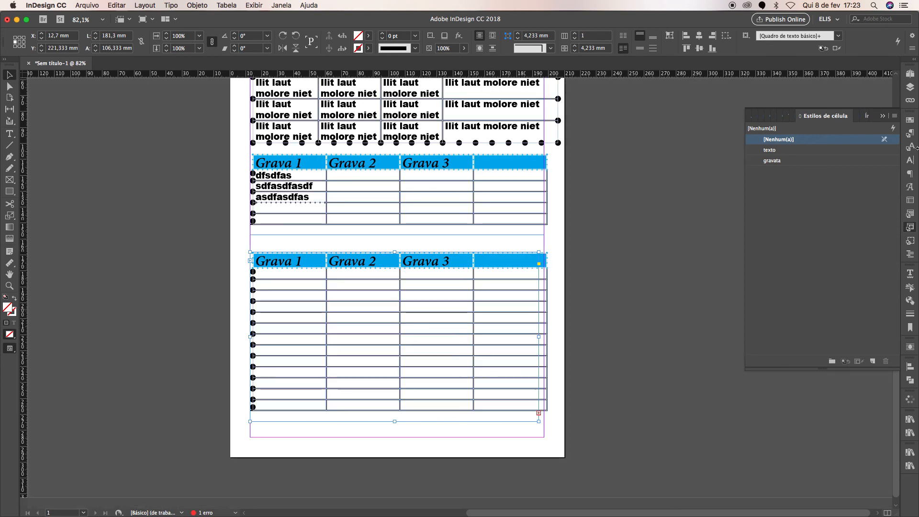
pyautogui.click(910, 73)
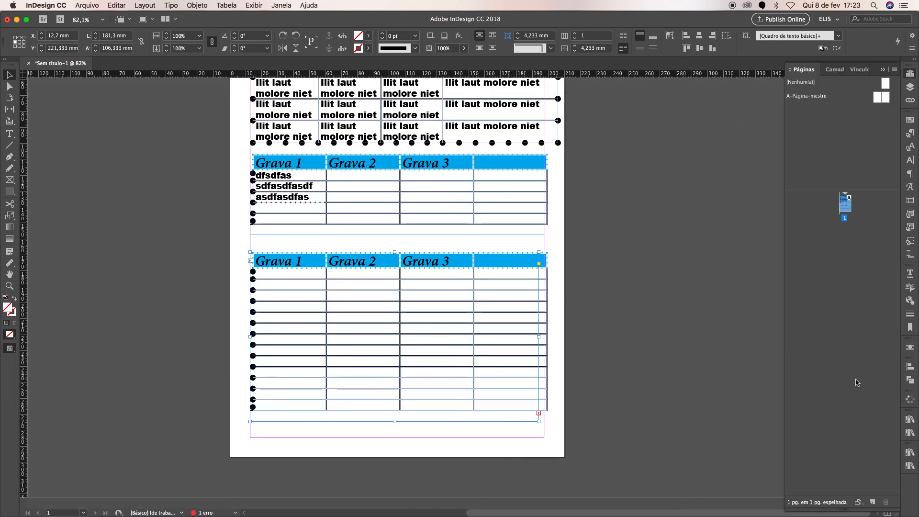
pyautogui.click(872, 504)
pyautogui.press('super+5')
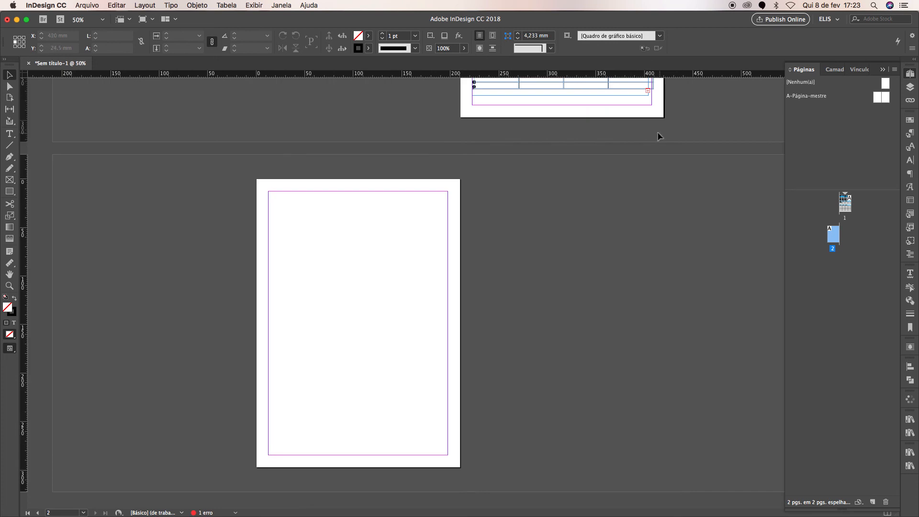
# Flow the remaining overset rows from page 1 into a frame filling the margins of page 2.
pyautogui.click(648, 91)
pyautogui.click(265, 193)
pyautogui.click(584, 304)
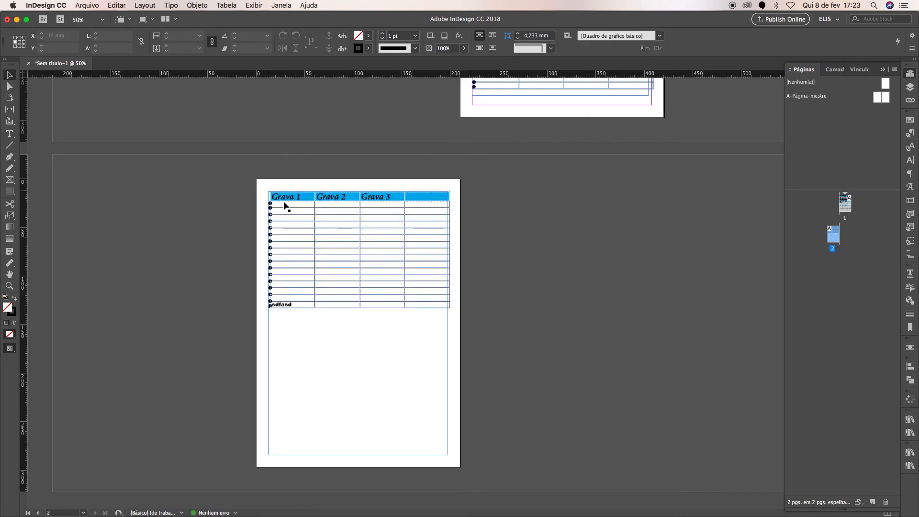
# Insert 300 rows above the sdfasd row at the end of the table on page 2.
pyautogui.scroll(5, 421, 367)
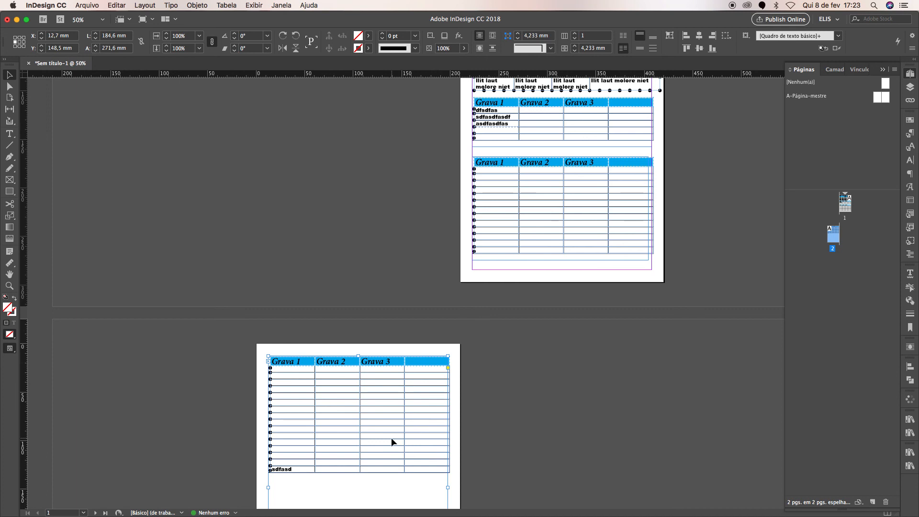
pyautogui.doubleClick(269, 470)
pyautogui.click(269, 470)
pyautogui.rightClick(269, 469)
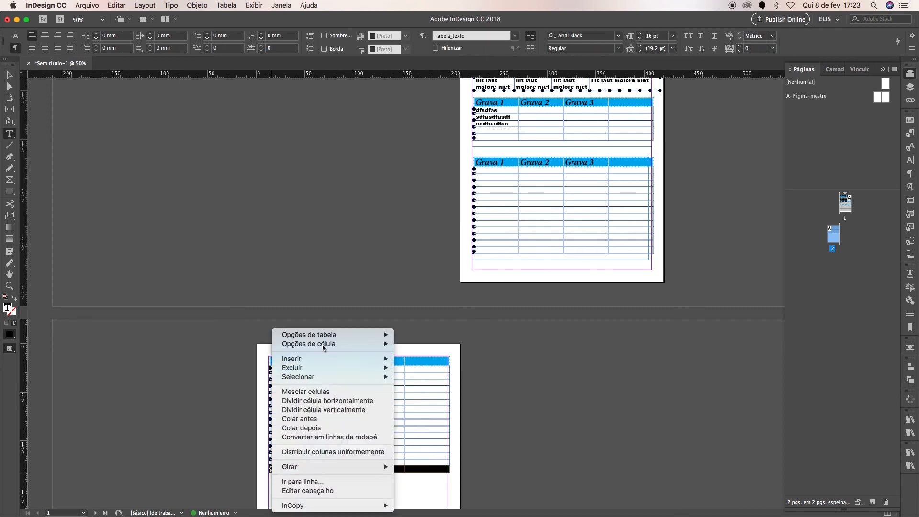
pyautogui.moveTo(335, 359)
pyautogui.click(407, 359)
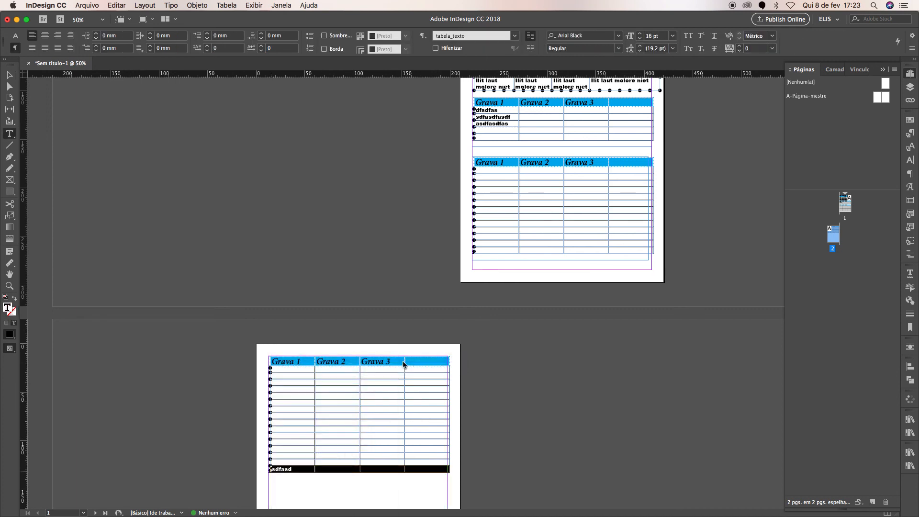
pyautogui.write('300')
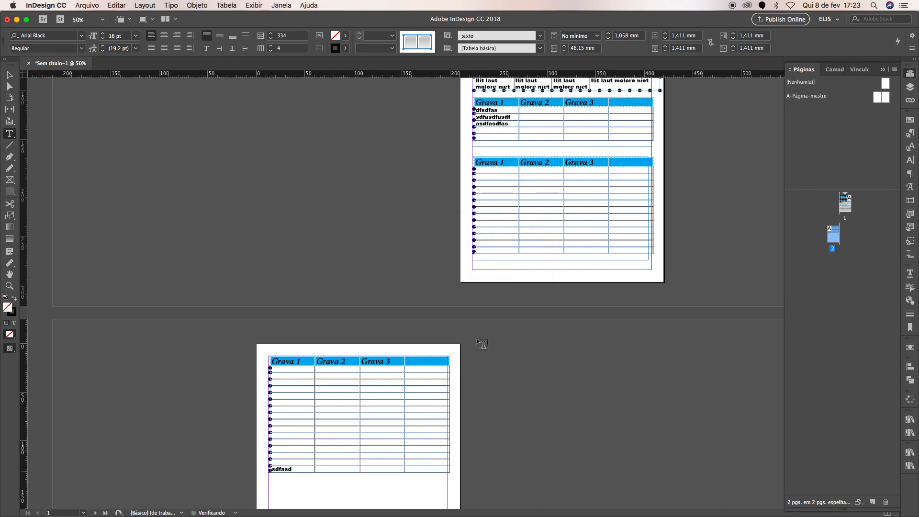
pyautogui.press('Return')
# Add page 3 and autoflow the overset rows from page 2 into its margins and onto as many new pages as needed.
pyautogui.click(9, 74)
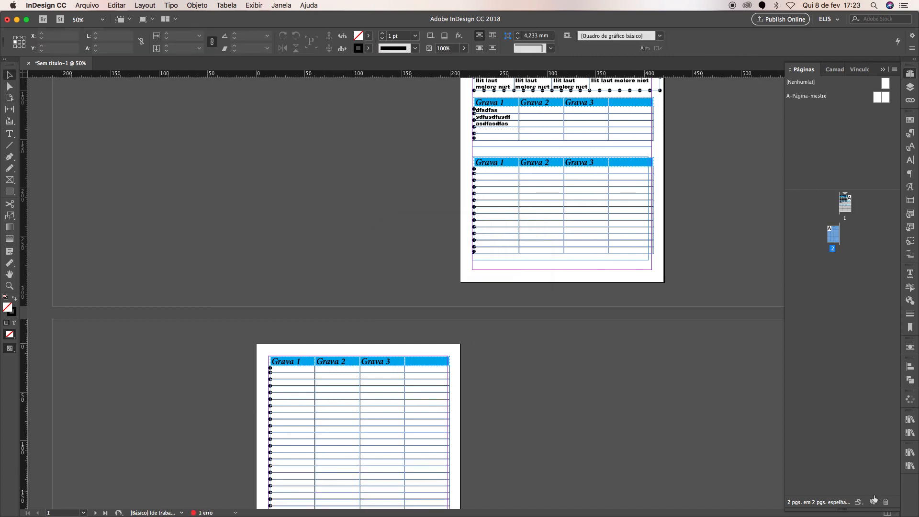
pyautogui.scroll(-5, 600, 354)
pyautogui.click(447, 449)
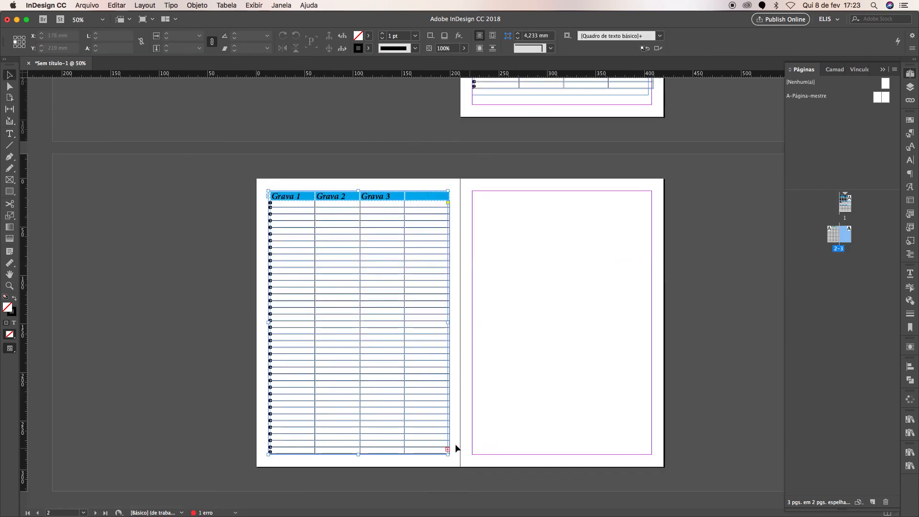
pyautogui.click(473, 192)
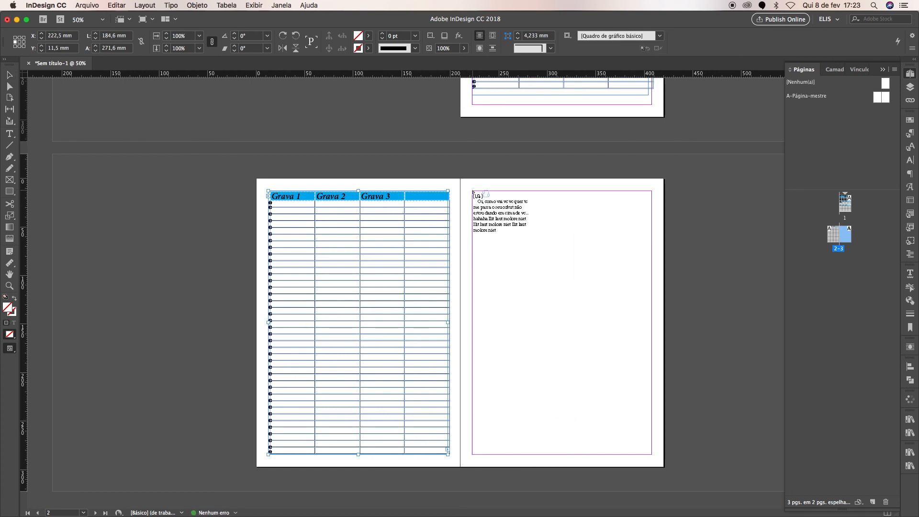
pyautogui.press('super+z')
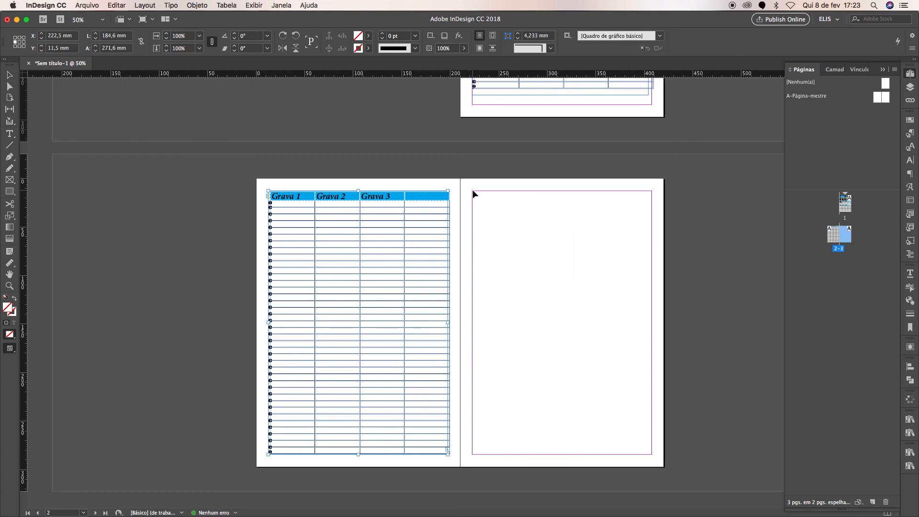
pyautogui.keyDown('shift'); pyautogui.click(607, 244); pyautogui.keyUp('shift')
# Switch to the preview screen mode and examine the repeated header row across the new pages.
pyautogui.scroll(-5, 713, 296)
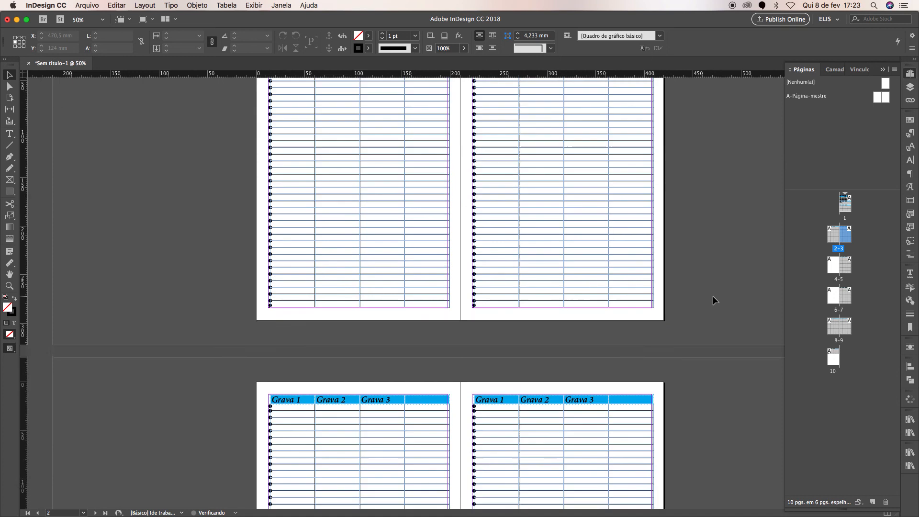
pyautogui.press('w')
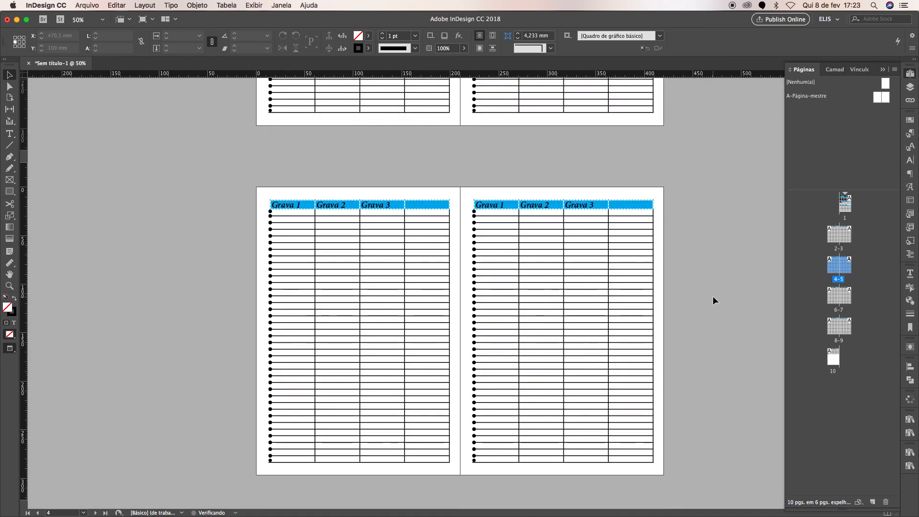
pyautogui.scroll(-10, 713, 301)
pyautogui.scroll(-5, 714, 301)
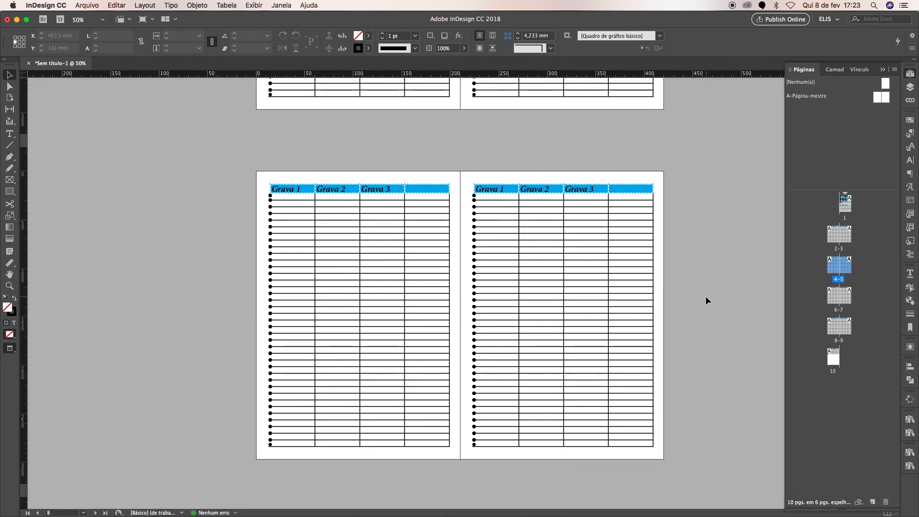